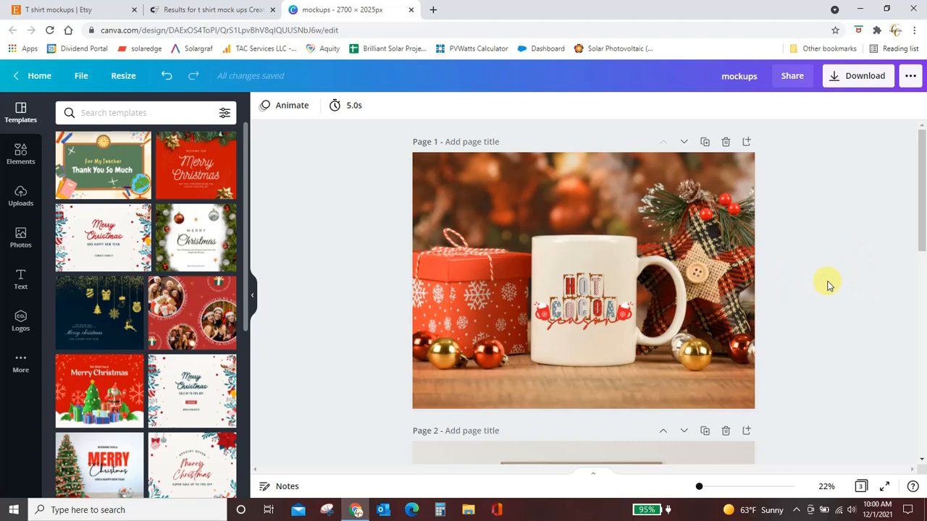
# Look through the three pages of the mockups design.
pyautogui.scroll(-4, 836, 275)
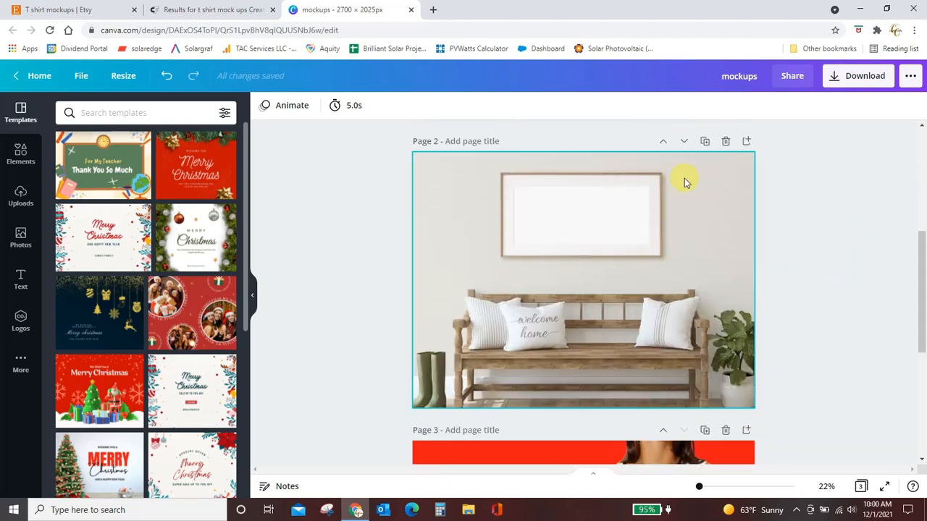
pyautogui.scroll(-5, 744, 259)
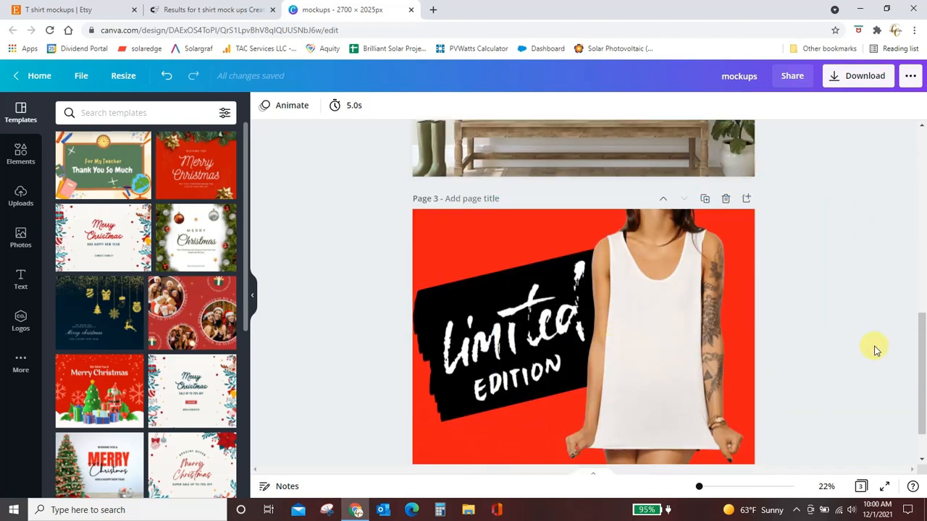
pyautogui.scroll(10, 850, 349)
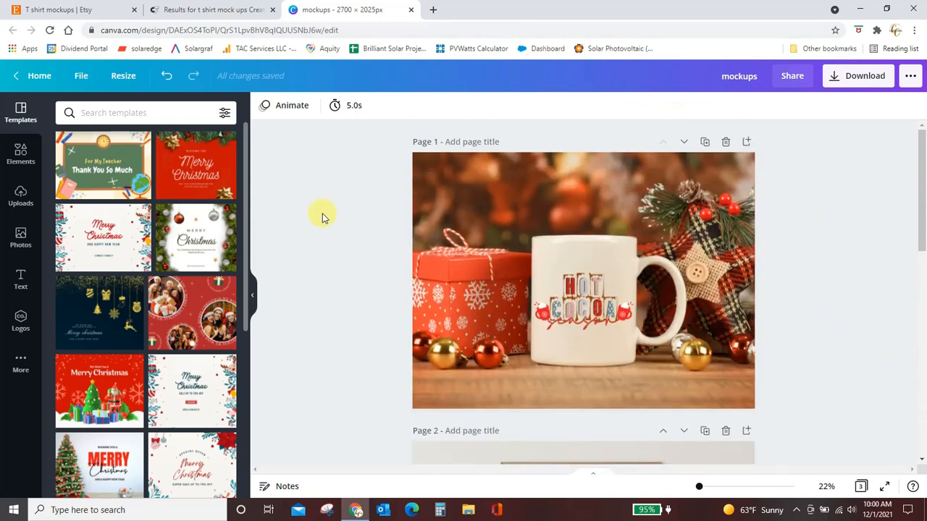
# Open the Canva home page in a new browser tab.
pyautogui.click(432, 11)
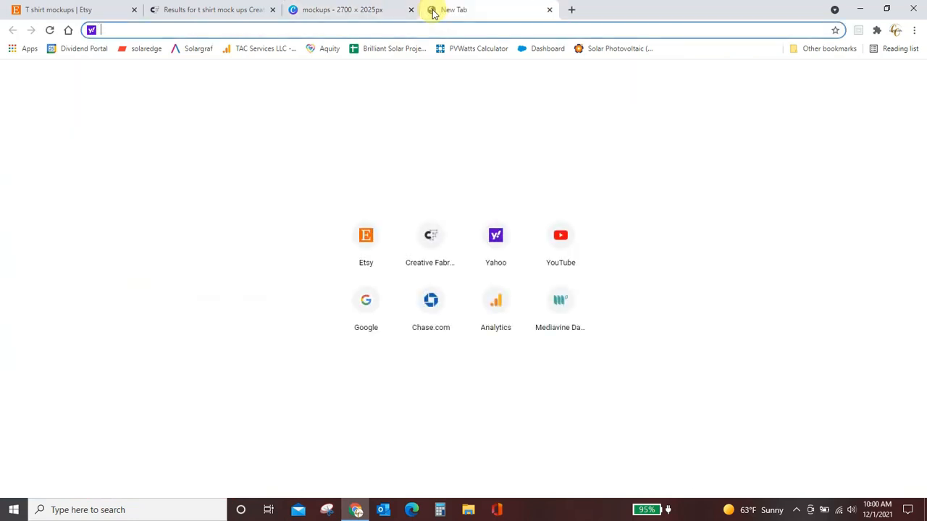
pyautogui.write('ca')
pyautogui.press('Return')
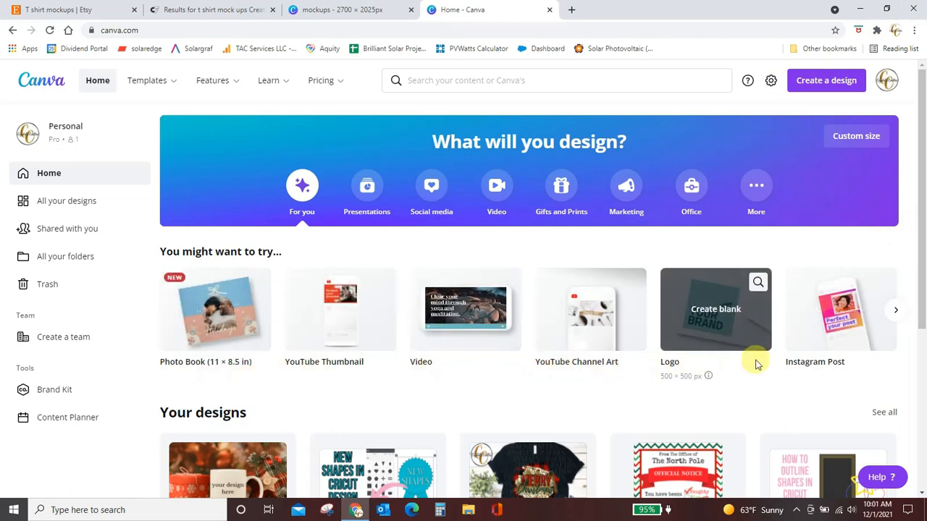
# Browse the suggested design types on the home page through to Blog Banner.
pyautogui.click(896, 310)
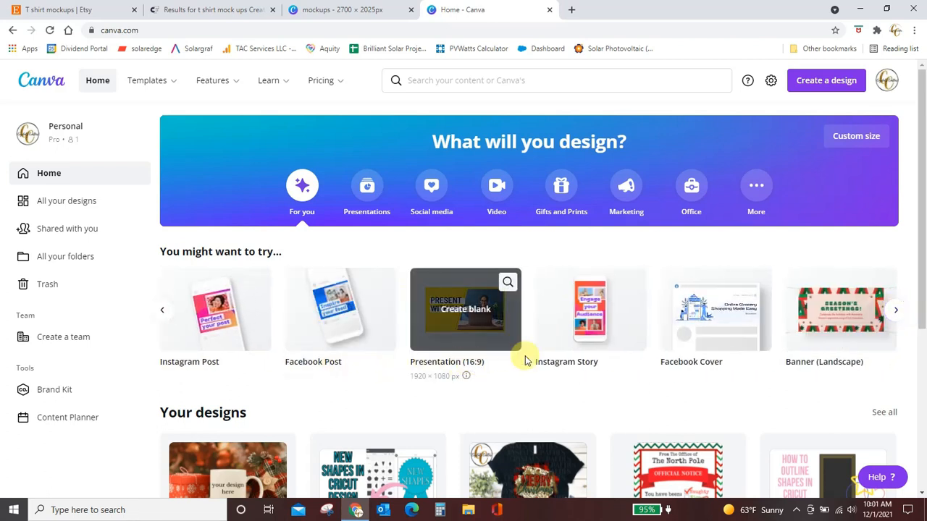
pyautogui.click(901, 313)
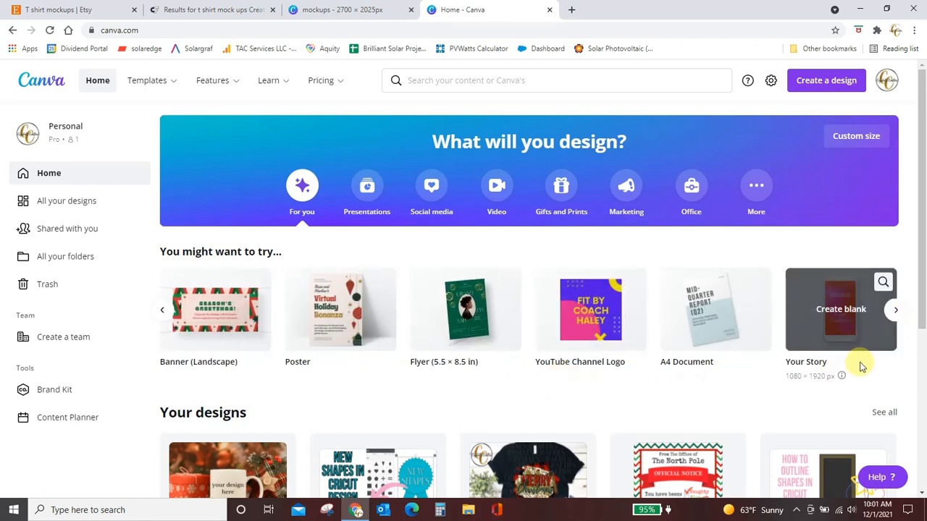
pyautogui.click(893, 313)
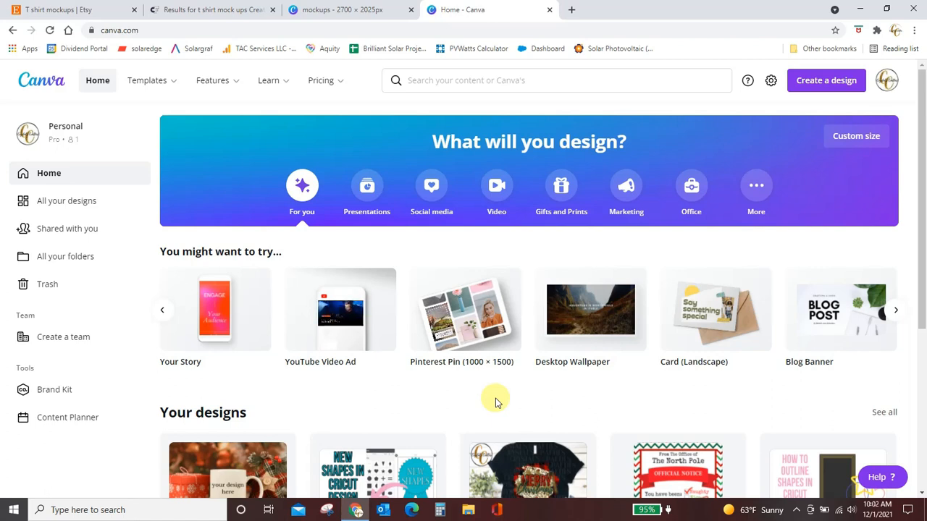
# Search the new-design types for "am", "fa" and "insta" to view the Amazon, Facebook and Instagram formats.
pyautogui.click(822, 87)
pyautogui.write('am')
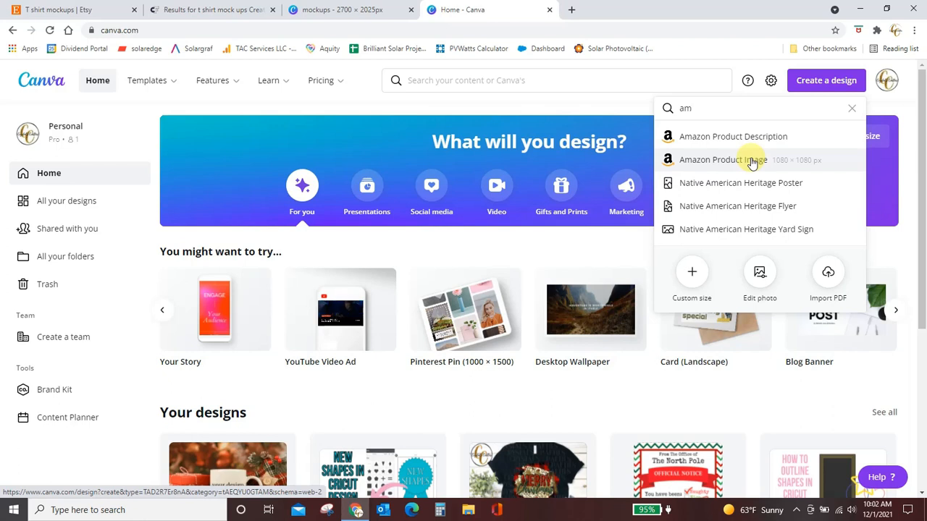
pyautogui.press('BackSpace')
pyautogui.press('BackSpace')
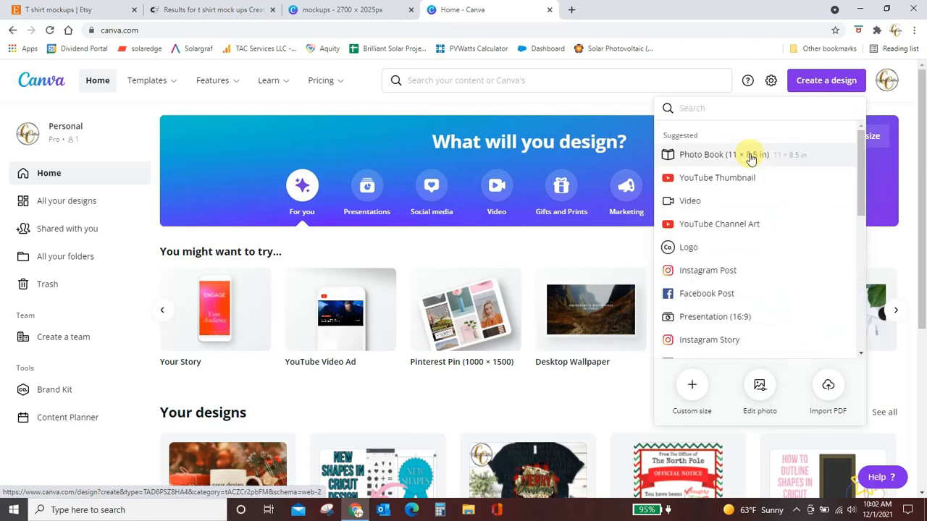
pyautogui.write('fa')
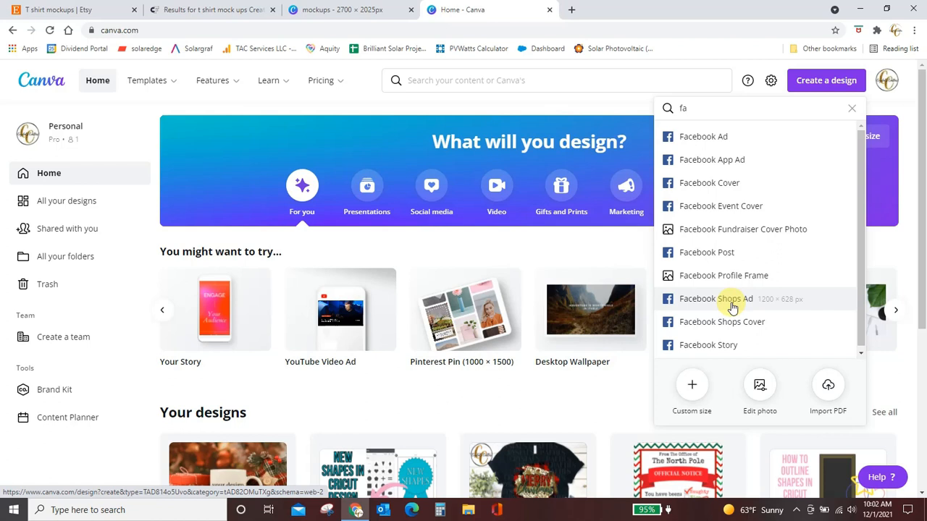
pyautogui.press('BackSpace')
pyautogui.press('BackSpace')
pyautogui.write('insta')
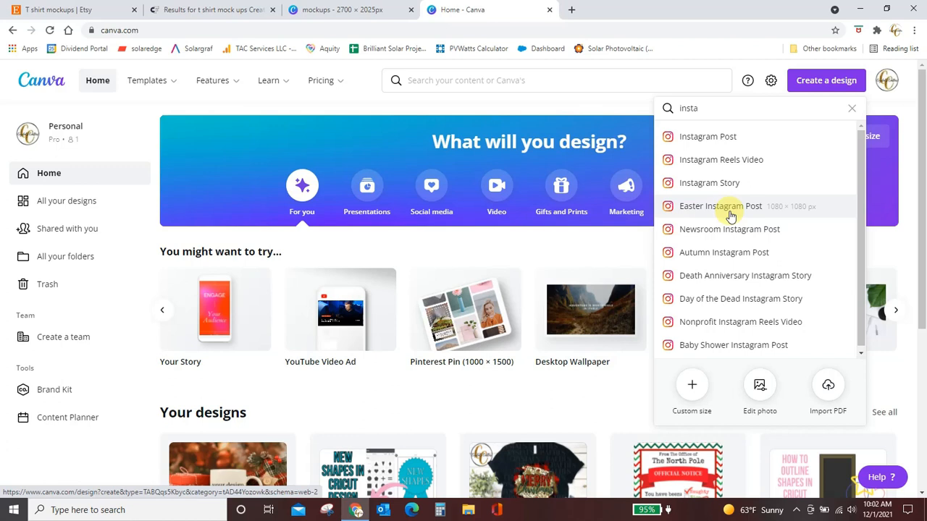
# Create a blank design from the recent custom size 2700 x 2025 px.
pyautogui.click(811, 85)
pyautogui.click(811, 85)
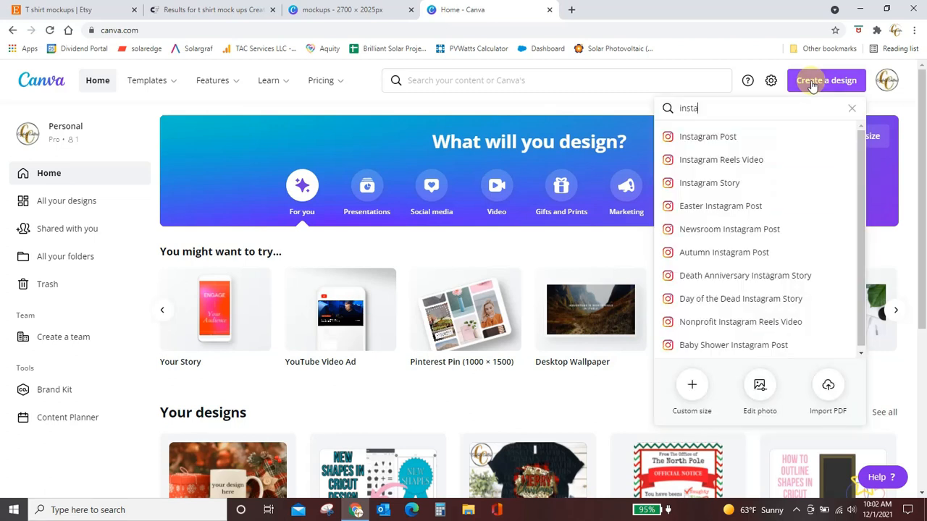
pyautogui.click(692, 398)
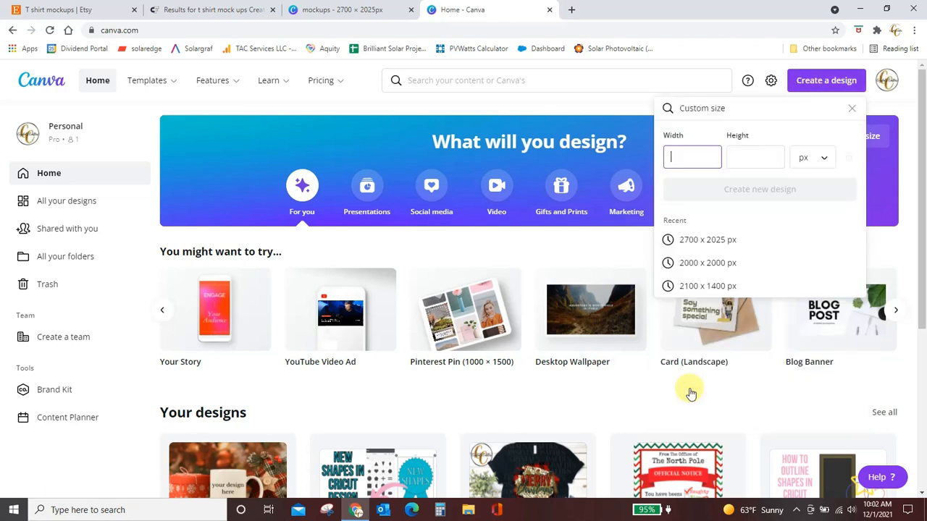
pyautogui.click(702, 241)
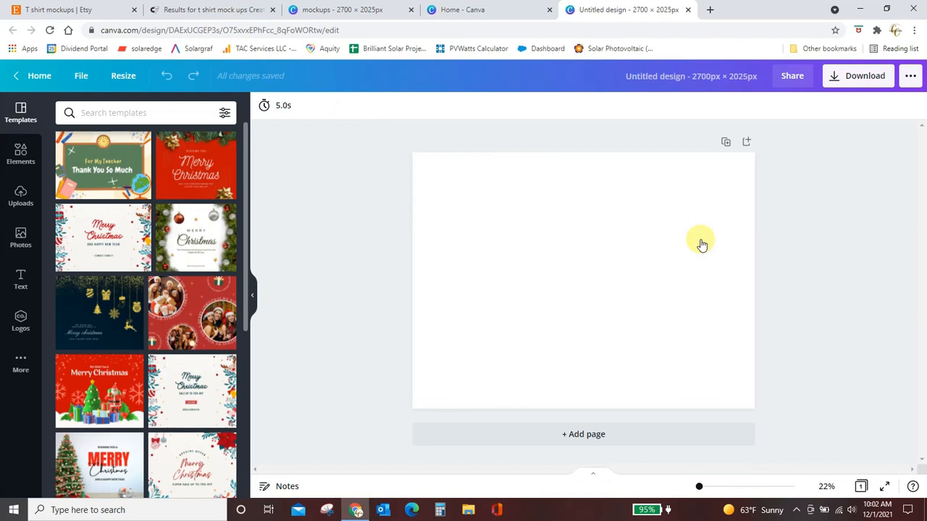
# Look at the T-shirt mockup listings on Etsy and return to the untitled blank design.
pyautogui.click(45, 15)
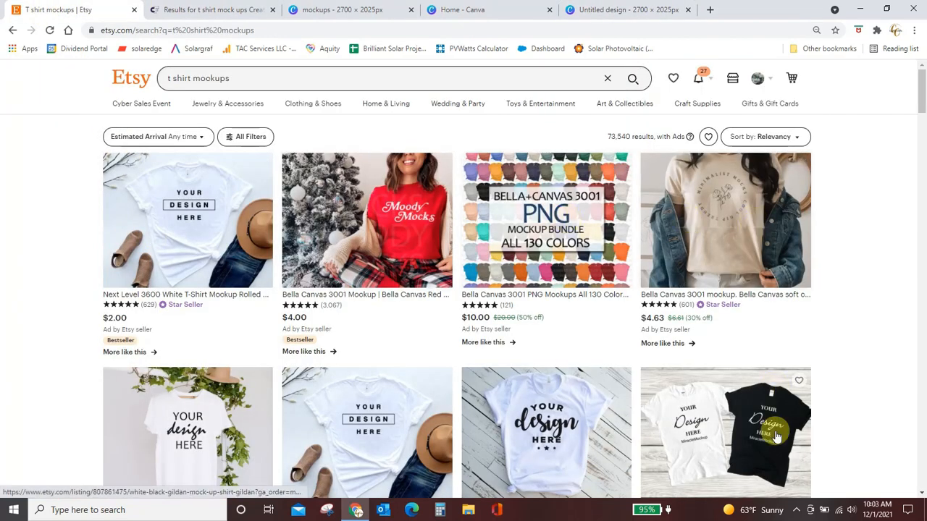
pyautogui.scroll(-1, 613, 255)
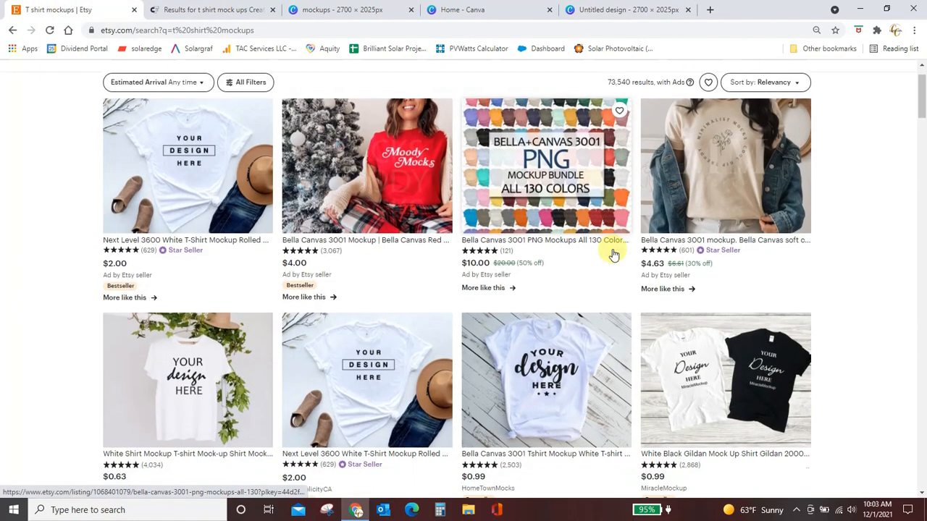
pyautogui.scroll(1, 612, 252)
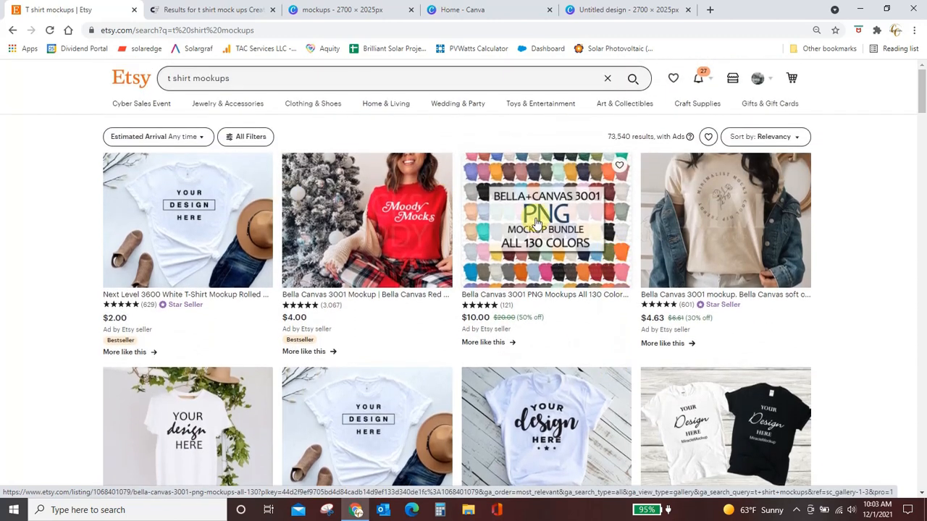
pyautogui.click(627, 12)
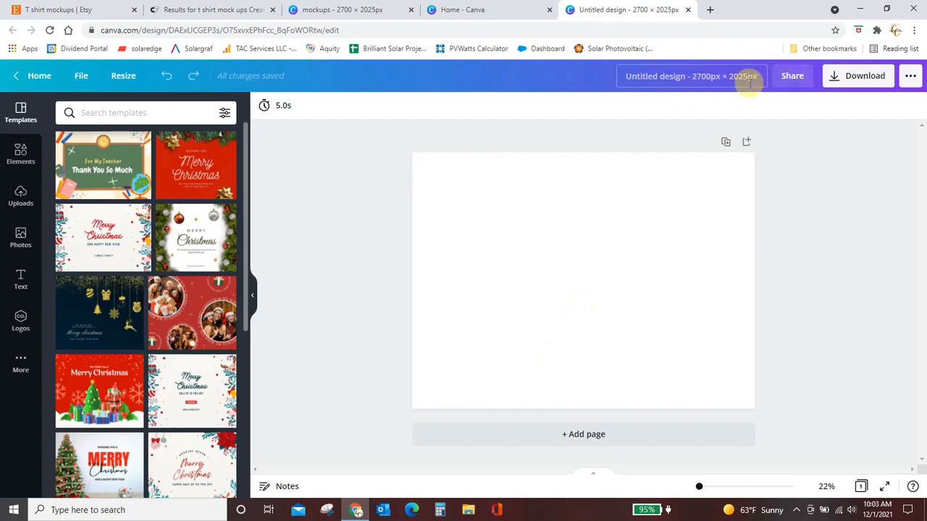
# Close the untitled design and create a new one with a custom width of 2700 px and height of 2025 px.
pyautogui.click(688, 10)
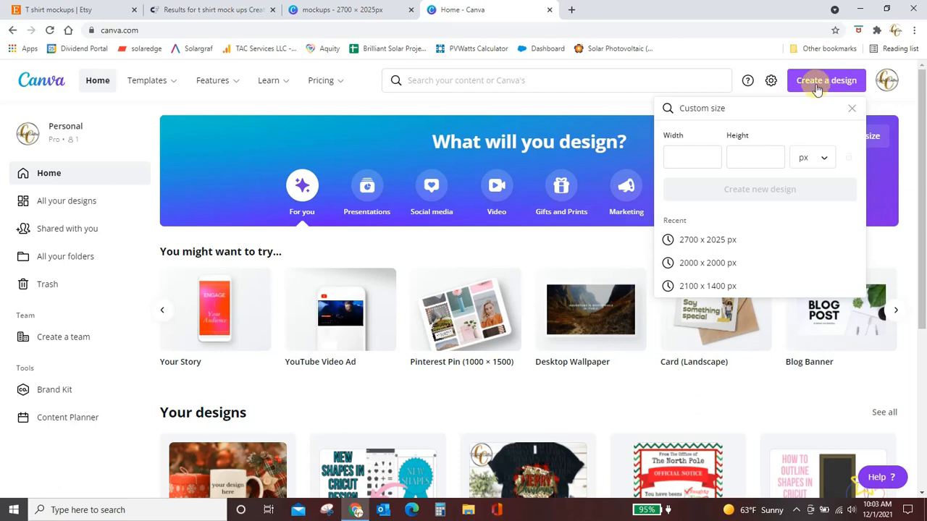
pyautogui.click(696, 163)
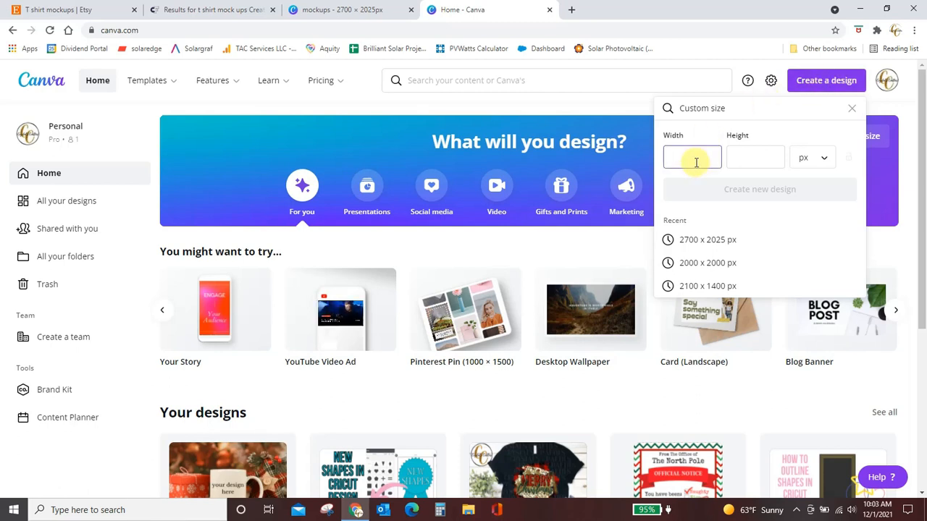
pyautogui.write('2700')
pyautogui.click(759, 148)
pyautogui.write('2')
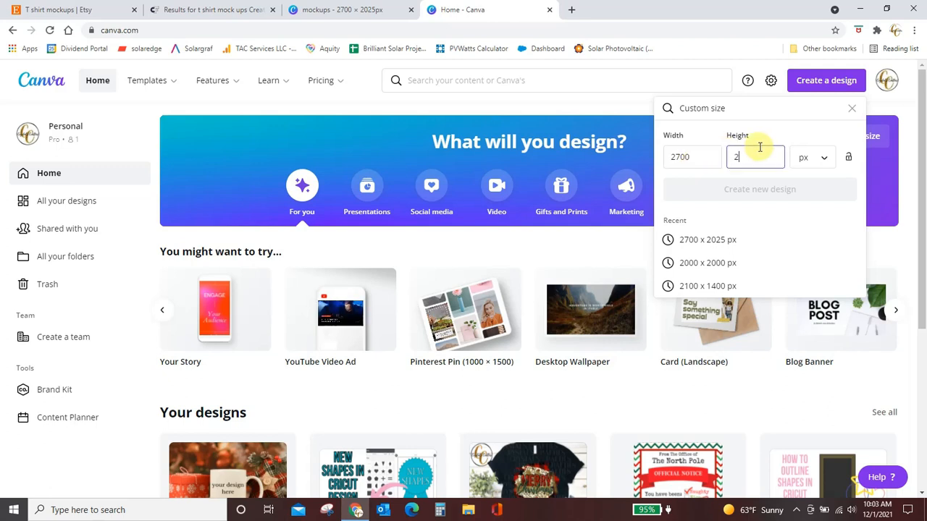
pyautogui.write('025')
pyautogui.press('Return')
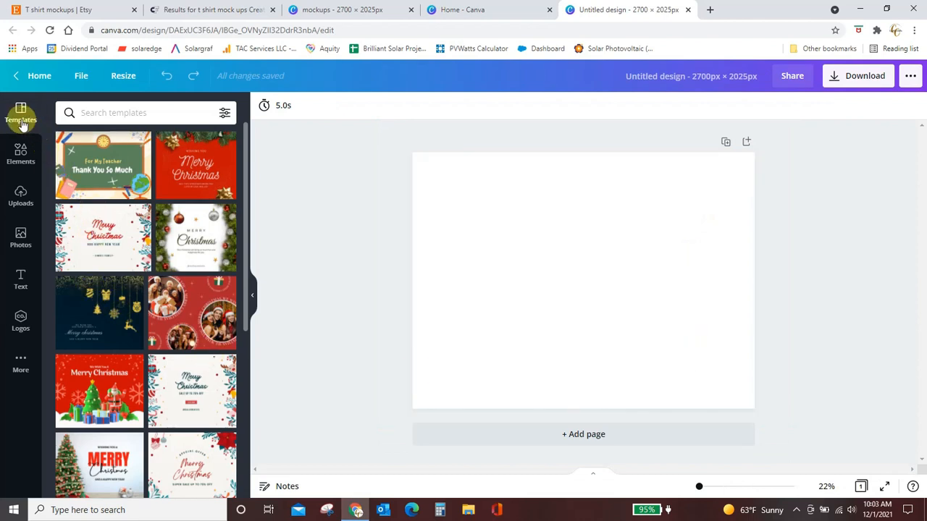
# Browse the suggested templates for the blank design and close that design.
pyautogui.scroll(-15, 87, 263)
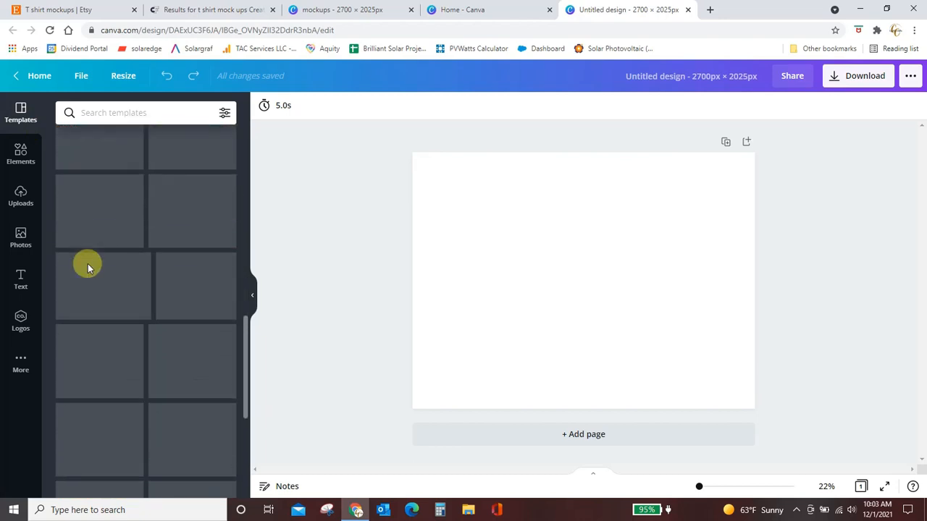
pyautogui.scroll(-1, 92, 280)
pyautogui.scroll(4, 92, 286)
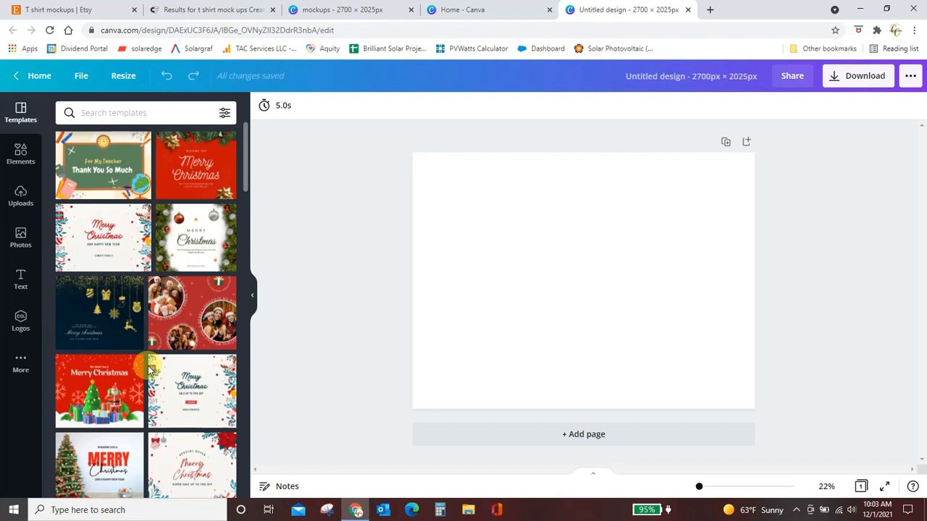
pyautogui.click(688, 10)
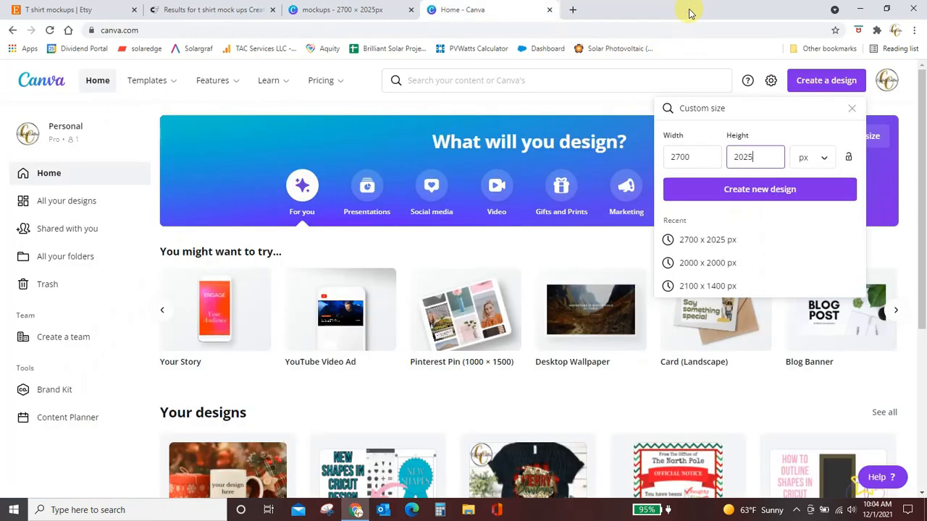
# Return to the mockups design and review its existing pages down to page 3.
pyautogui.click(372, 11)
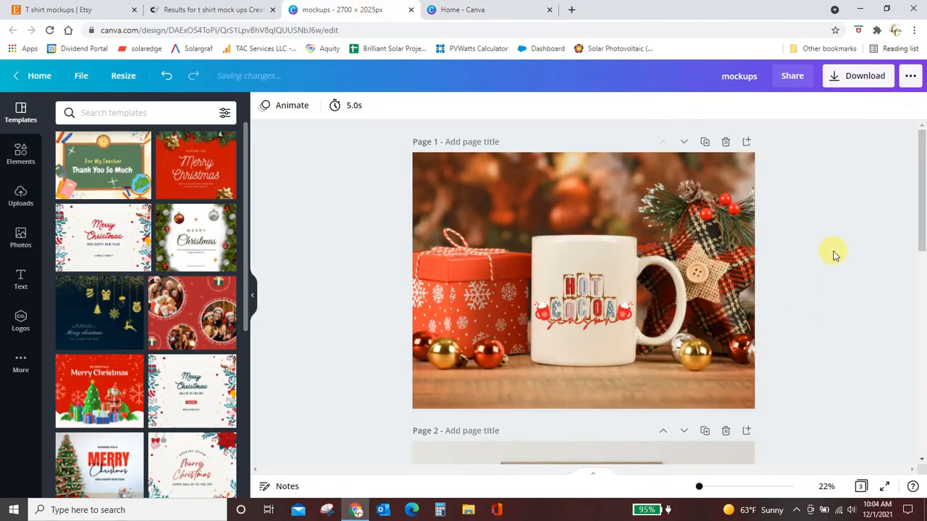
pyautogui.scroll(-8, 832, 255)
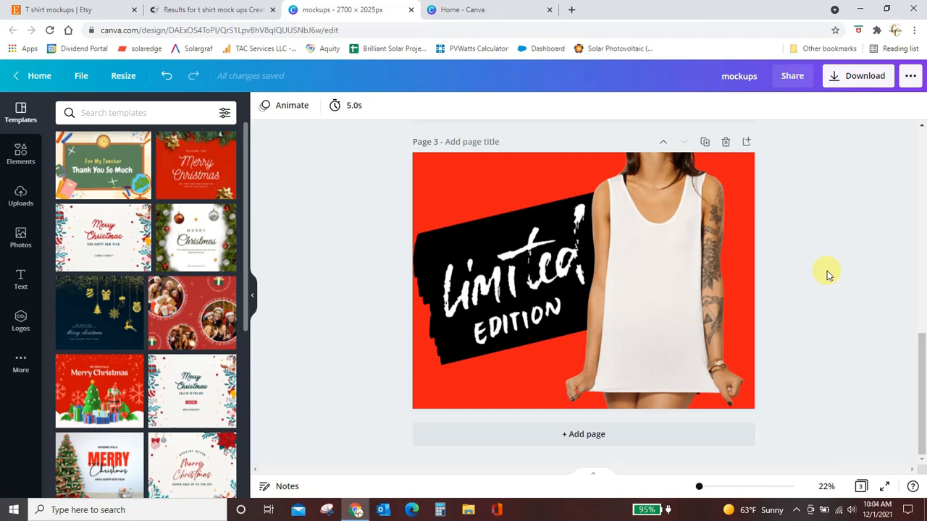
pyautogui.scroll(10, 829, 275)
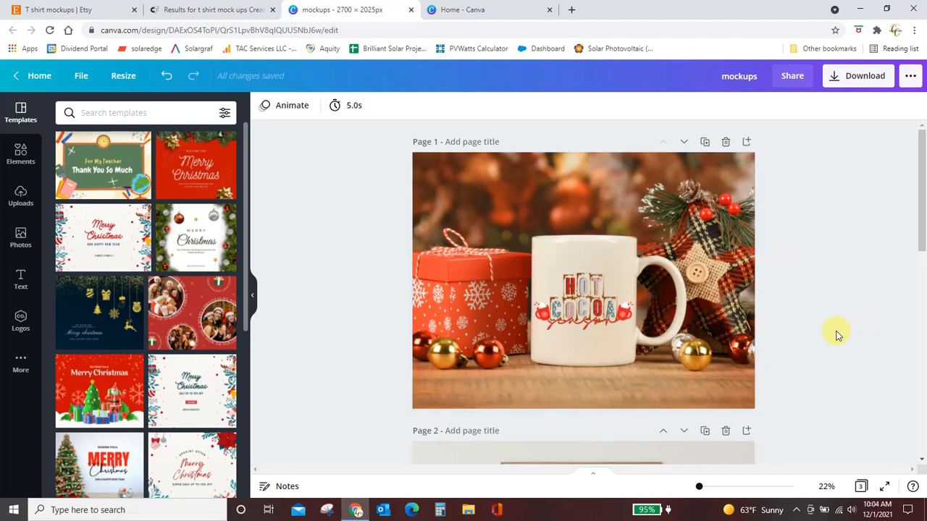
pyautogui.moveTo(922, 158); pyautogui.dragTo(915, 375)
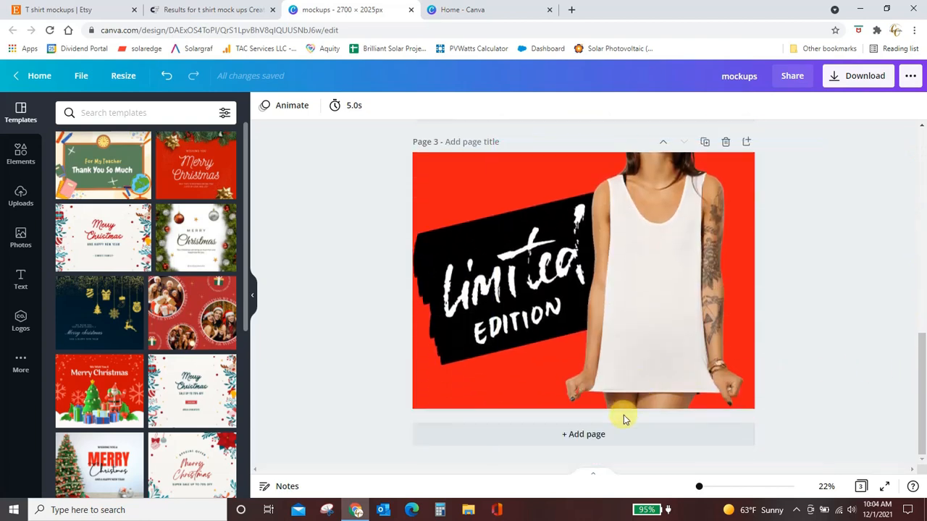
# Add a fourth page to the mockups design and set its background colour to white.
pyautogui.click(614, 435)
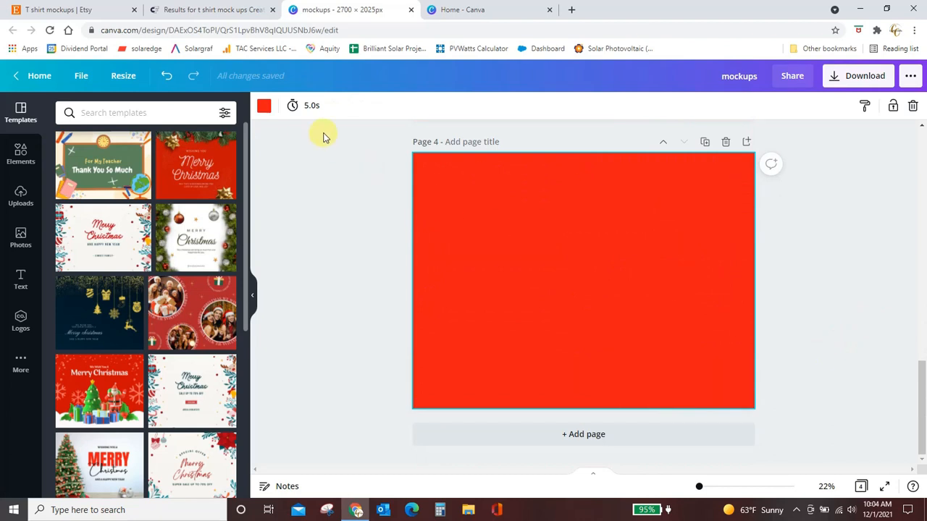
pyautogui.click(264, 107)
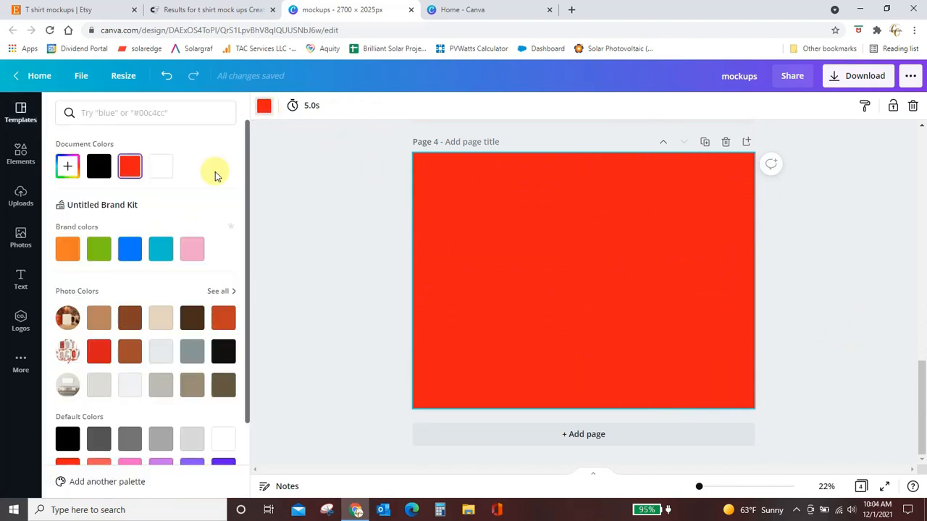
pyautogui.click(166, 169)
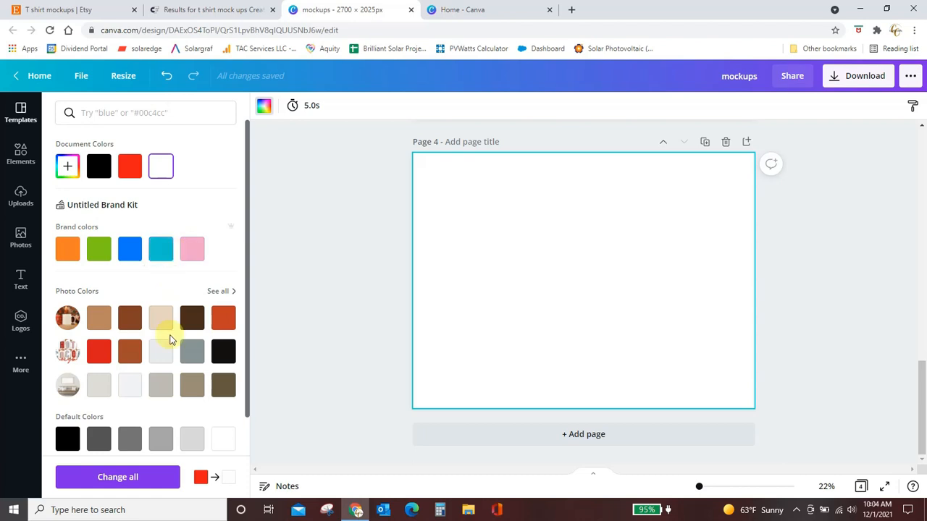
pyautogui.scroll(-2, 168, 338)
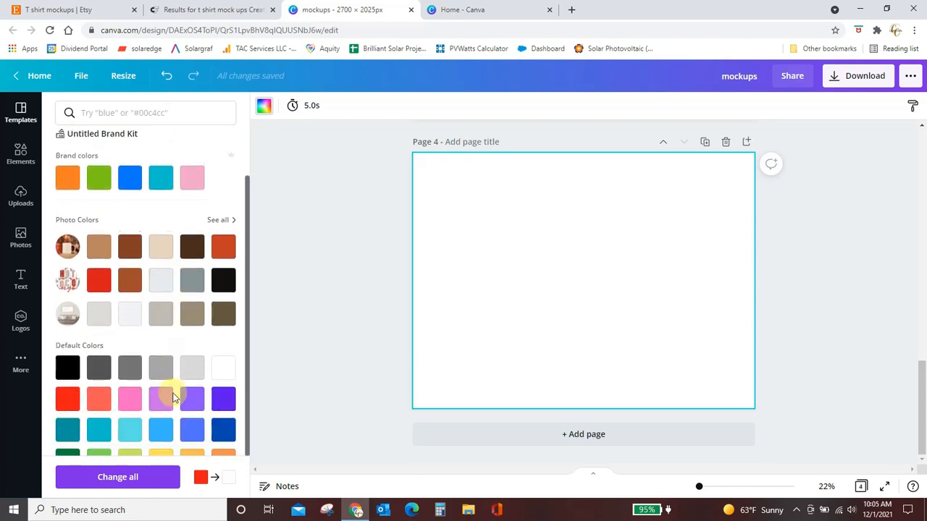
pyautogui.moveTo(246, 372); pyautogui.dragTo(246, 424)
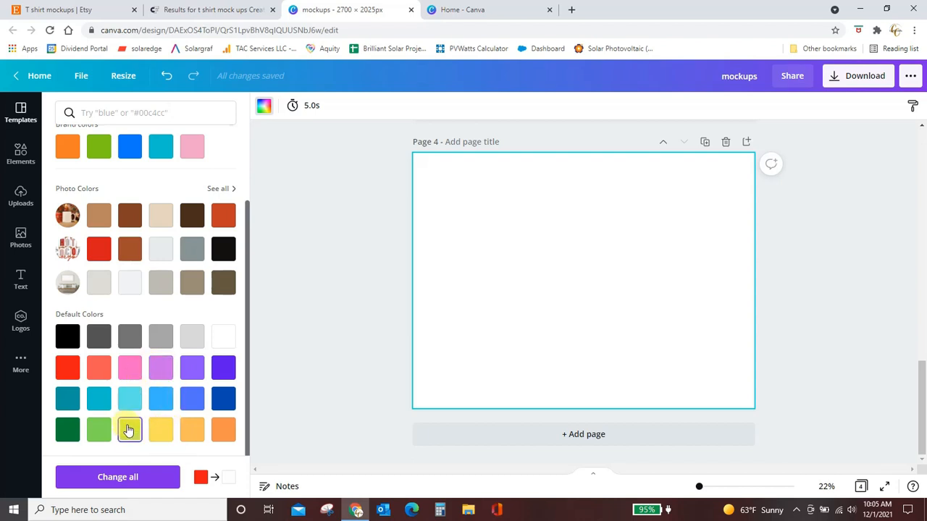
# Search the photo library for "coffee cup".
pyautogui.scroll(1, 183, 384)
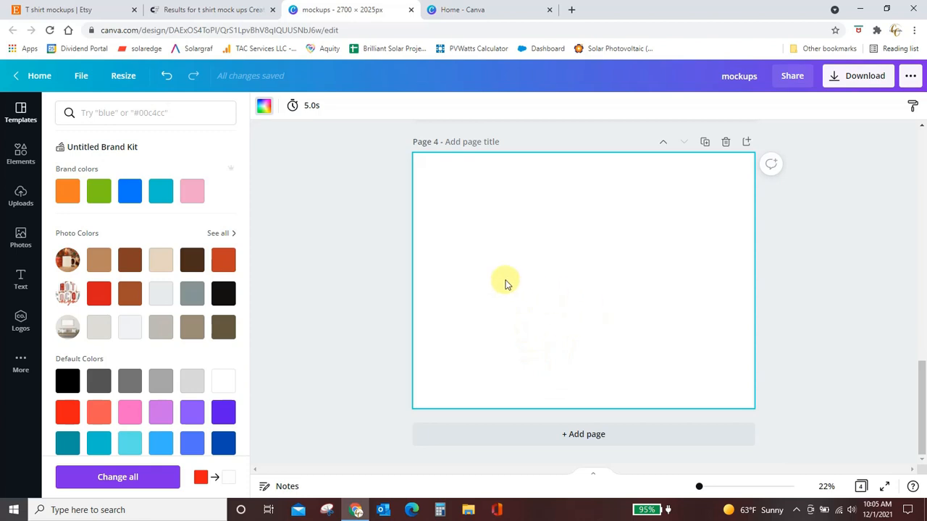
pyautogui.click(21, 243)
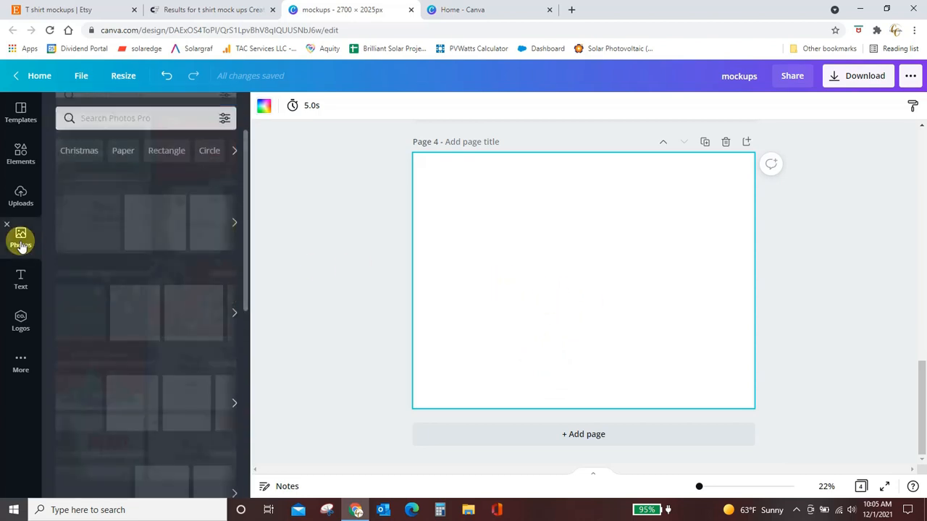
pyautogui.click(107, 113)
pyautogui.write('c')
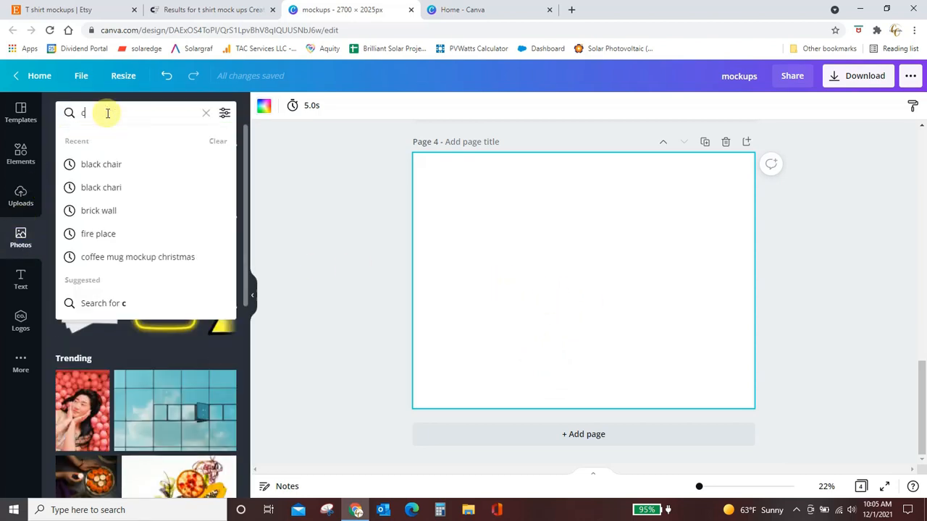
pyautogui.write('offee cup')
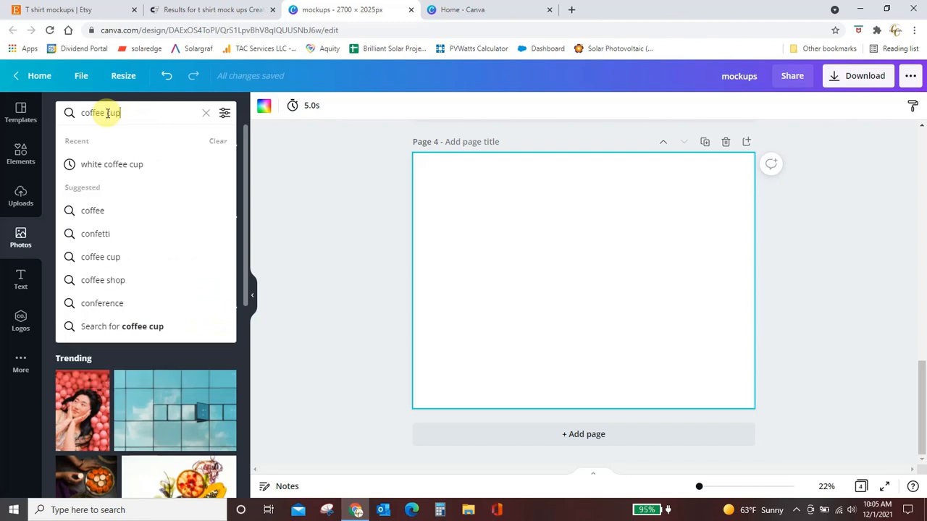
pyautogui.press('Return')
# Change the photo search to "coffee mug".
pyautogui.click(127, 116)
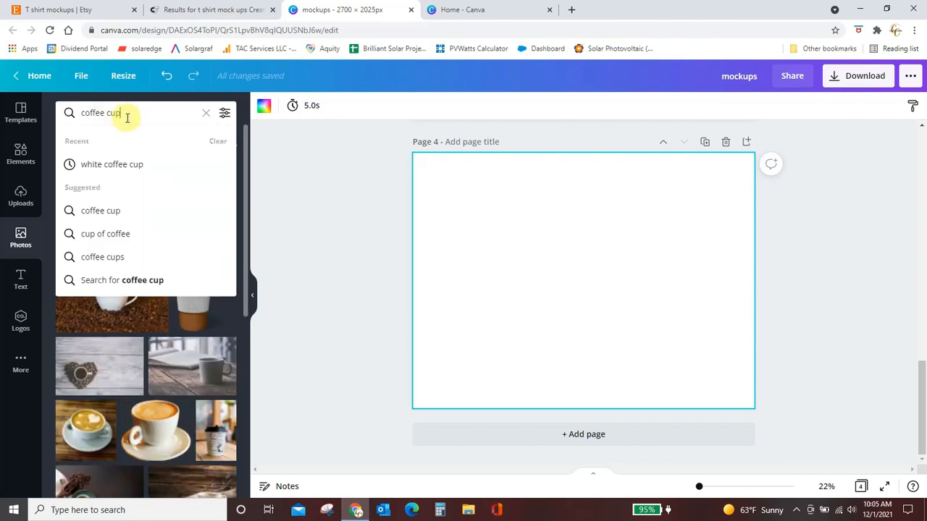
pyautogui.press('BackSpace')
pyautogui.press('BackSpace')
pyautogui.press('BackSpace')
pyautogui.write('mug')
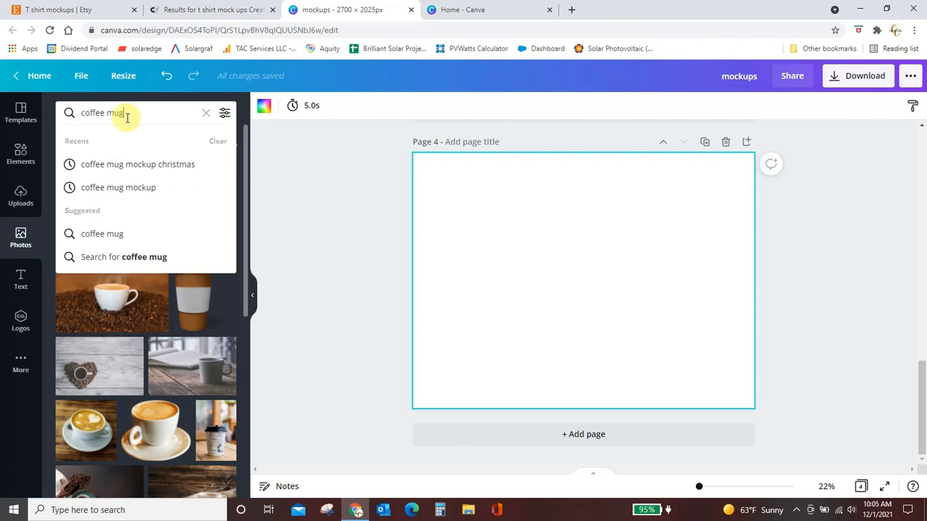
pyautogui.press('Return')
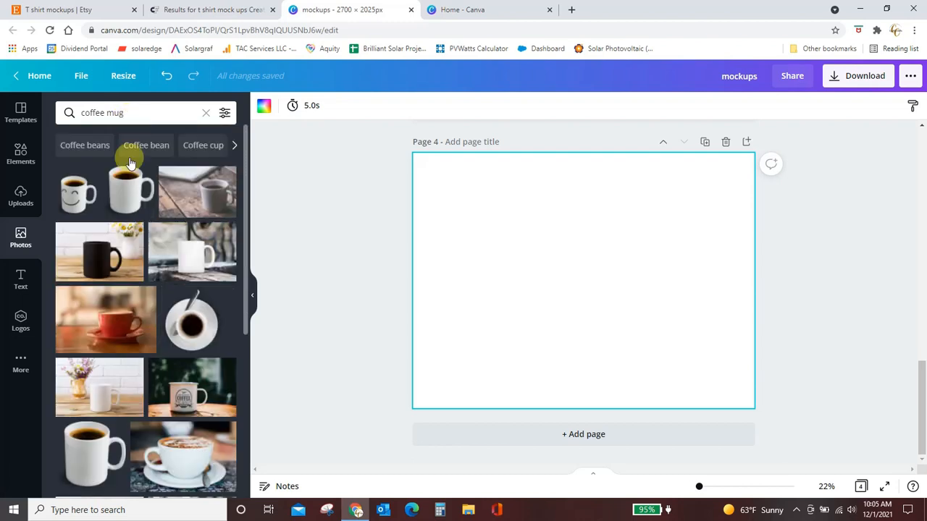
# Try the white mug photo with the pink cupcake and coffee beans at full-page size on page 4, and delete it.
pyautogui.scroll(-5, 148, 278)
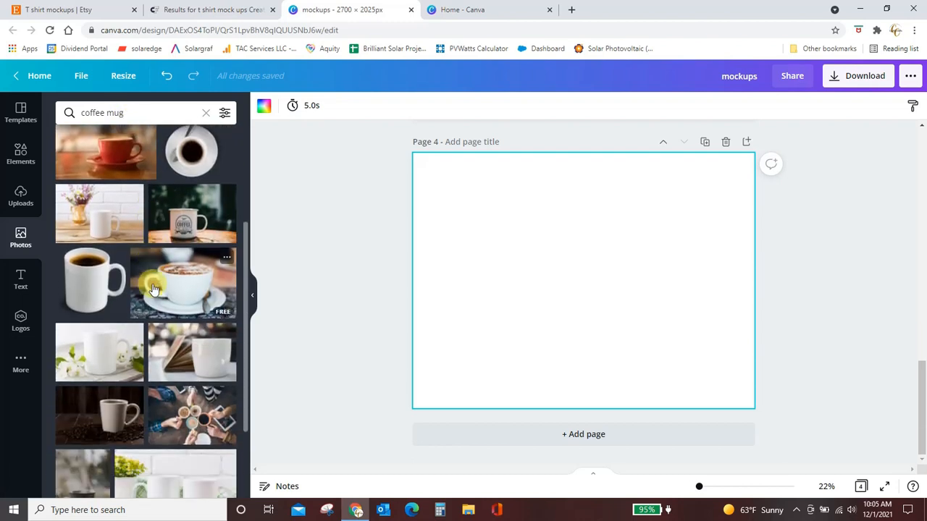
pyautogui.scroll(-10, 153, 289)
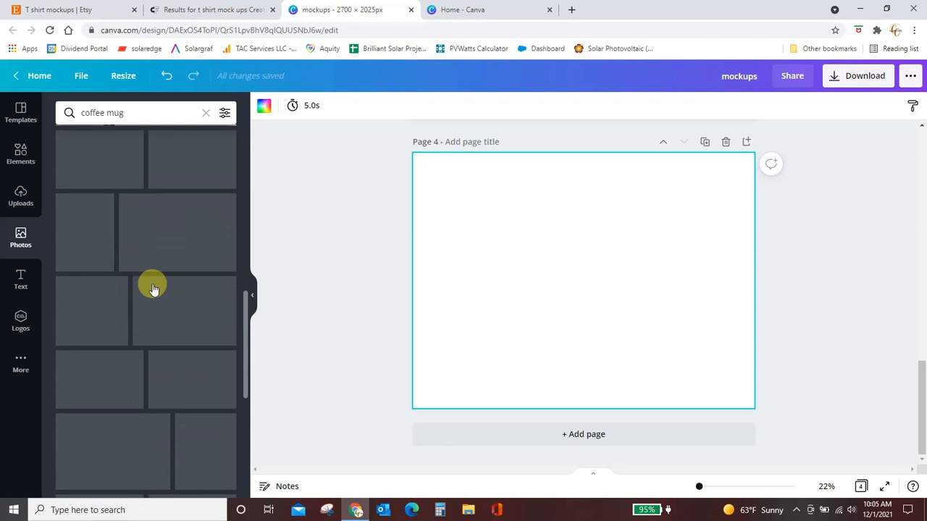
pyautogui.scroll(-1, 153, 289)
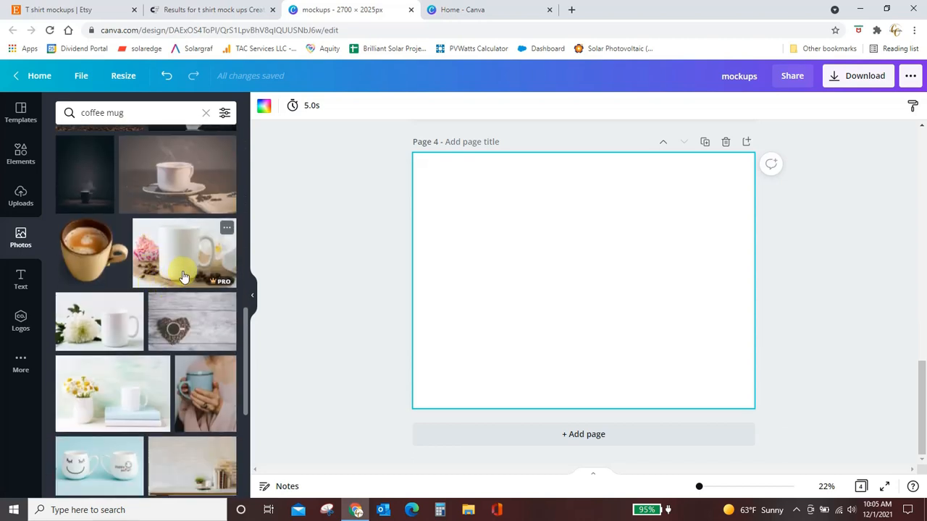
pyautogui.click(183, 277)
pyautogui.moveTo(487, 265); pyautogui.dragTo(461, 240)
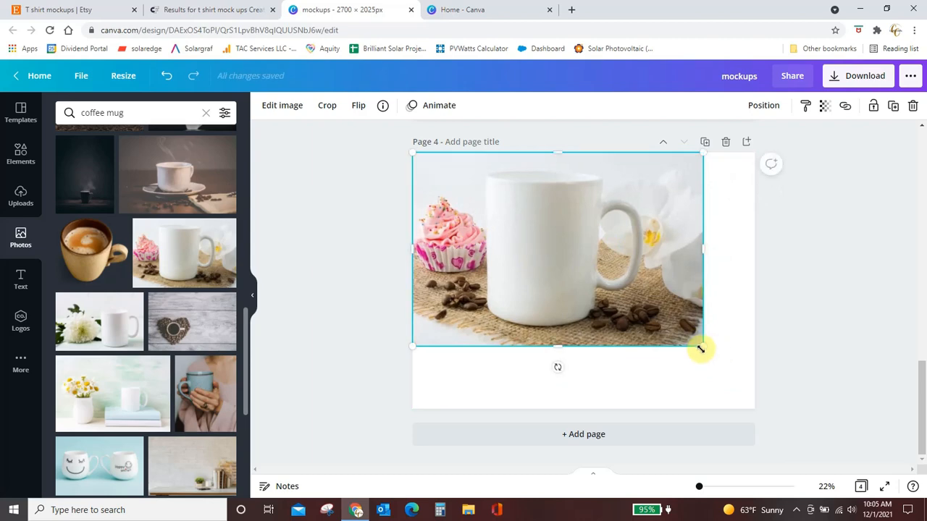
pyautogui.moveTo(703, 352); pyautogui.dragTo(796, 430)
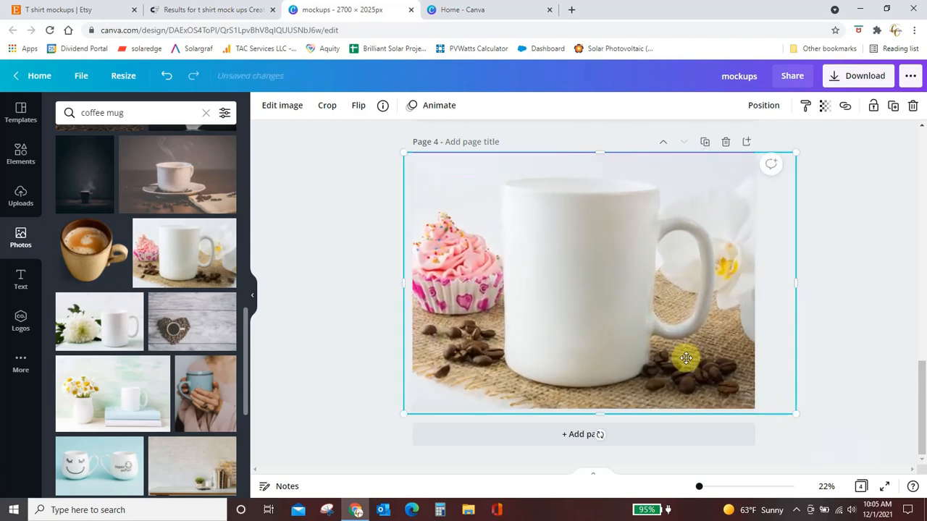
pyautogui.click(868, 367)
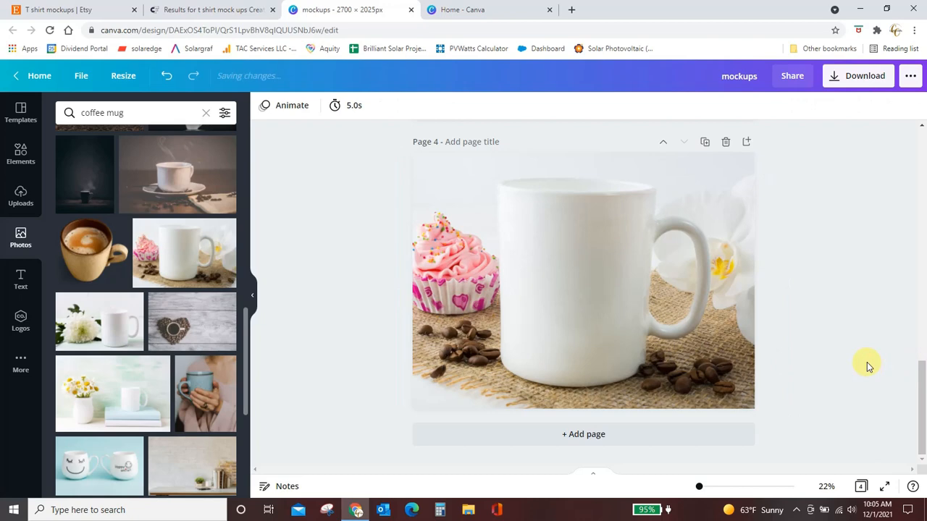
pyautogui.click(590, 293)
pyautogui.press('Delete')
# Try the white mug photo with red apples on page 4 and remove it from the page.
pyautogui.scroll(-3, 165, 343)
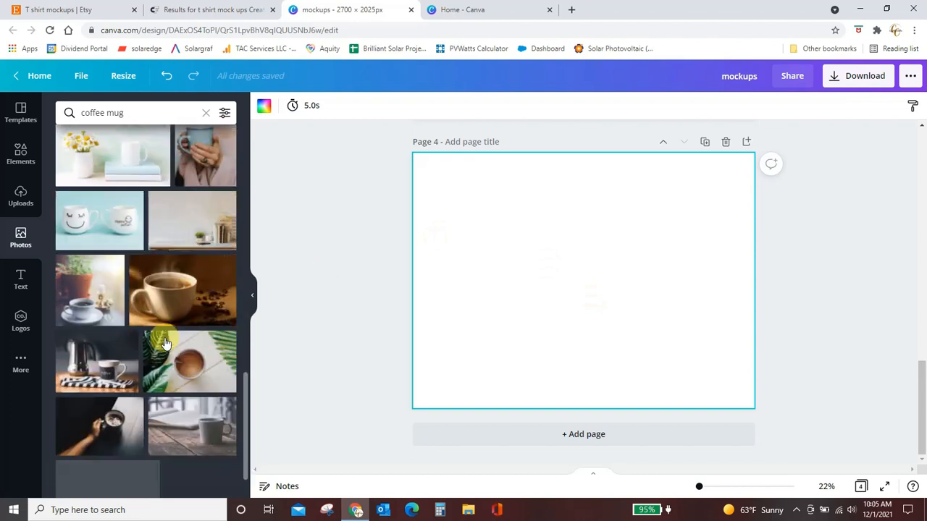
pyautogui.scroll(-10, 165, 343)
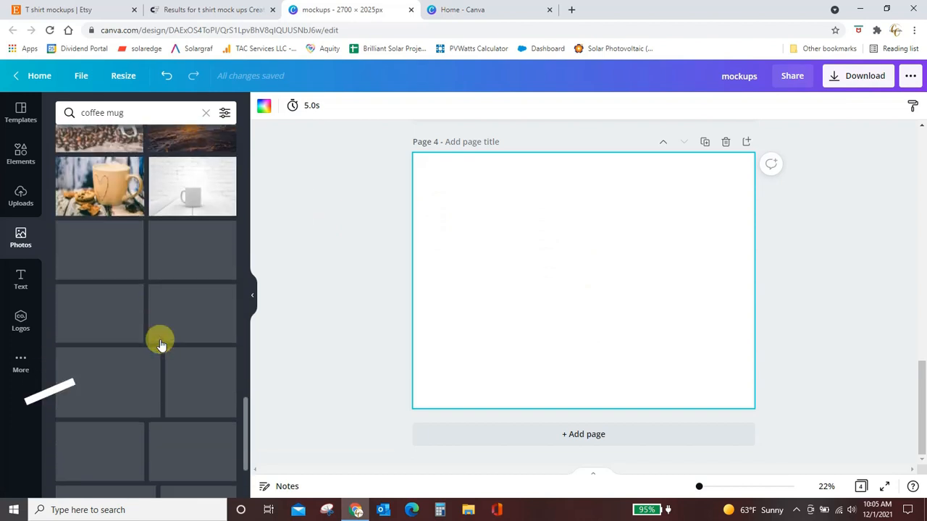
pyautogui.scroll(-10, 160, 345)
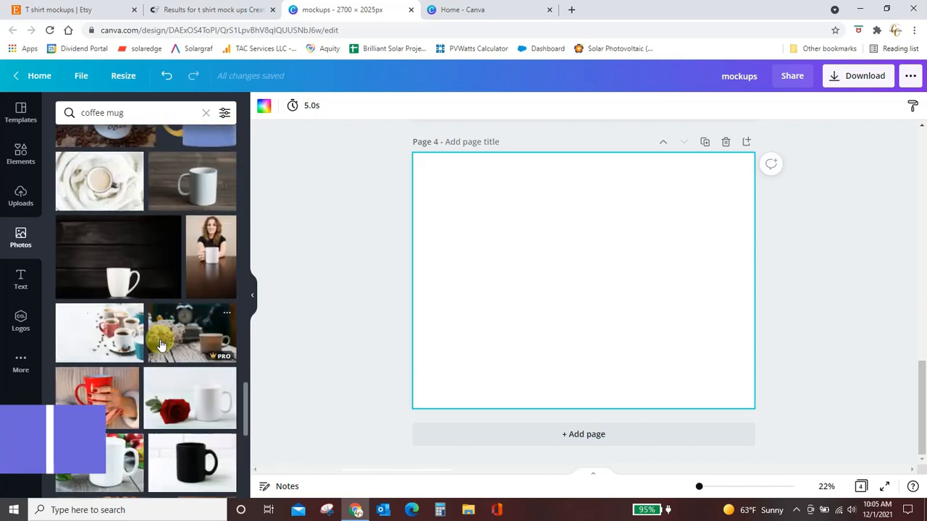
pyautogui.scroll(-2, 160, 344)
pyautogui.click(106, 407)
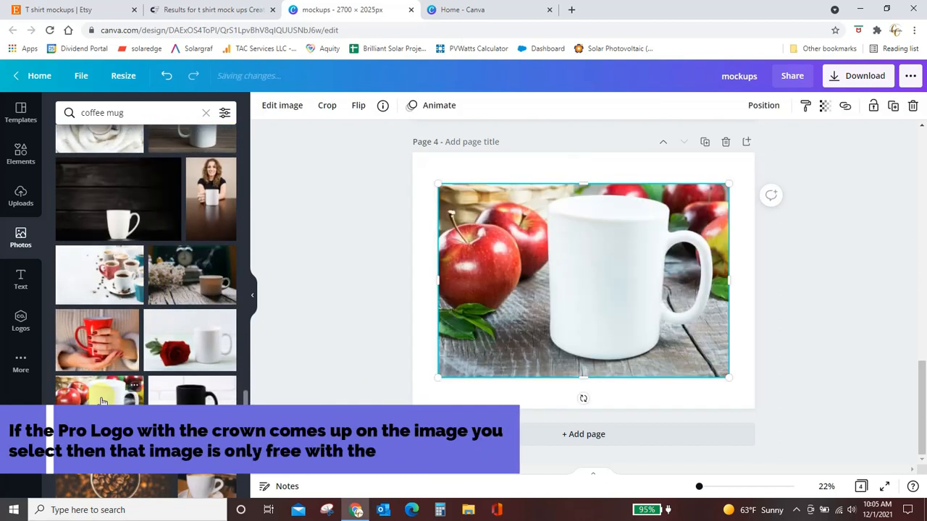
pyautogui.press('Delete')
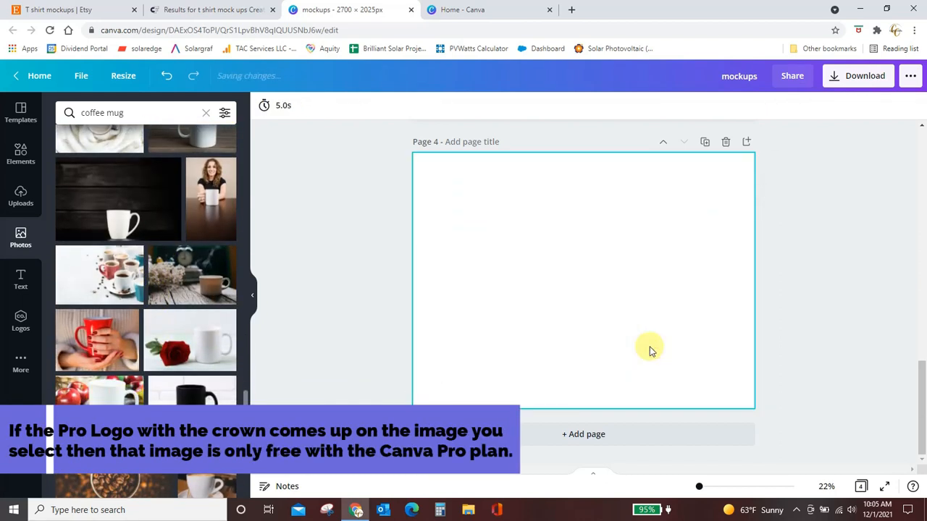
# Browse further through the coffee mug photos for a suitable blank mug image.
pyautogui.scroll(-5, 210, 387)
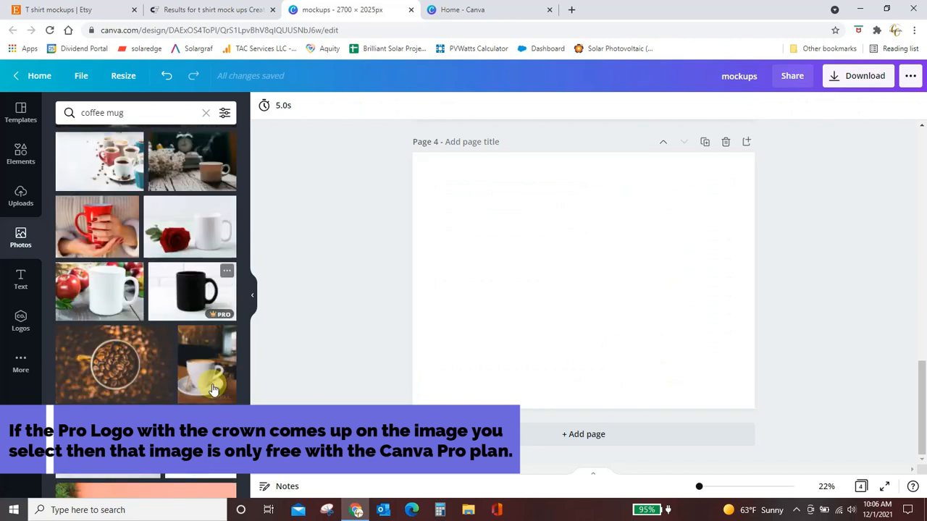
pyautogui.scroll(-5, 188, 398)
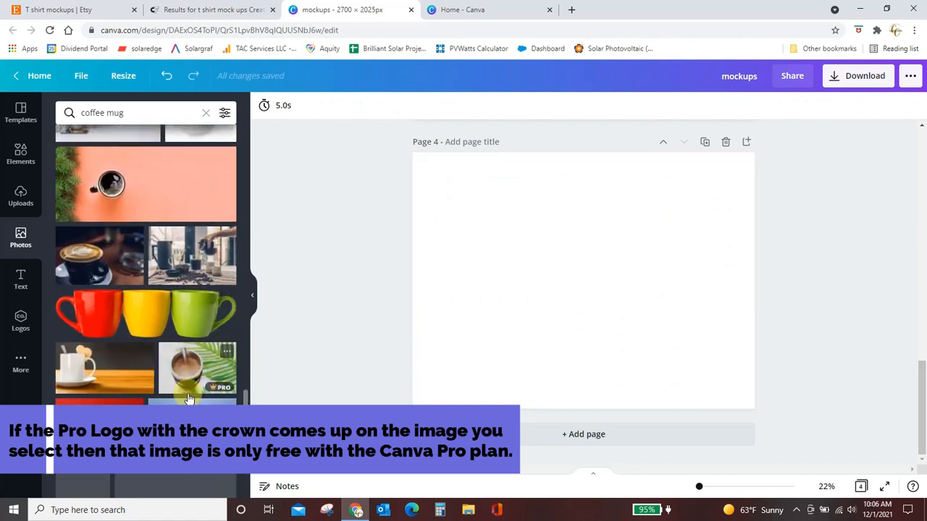
pyautogui.scroll(-5, 188, 398)
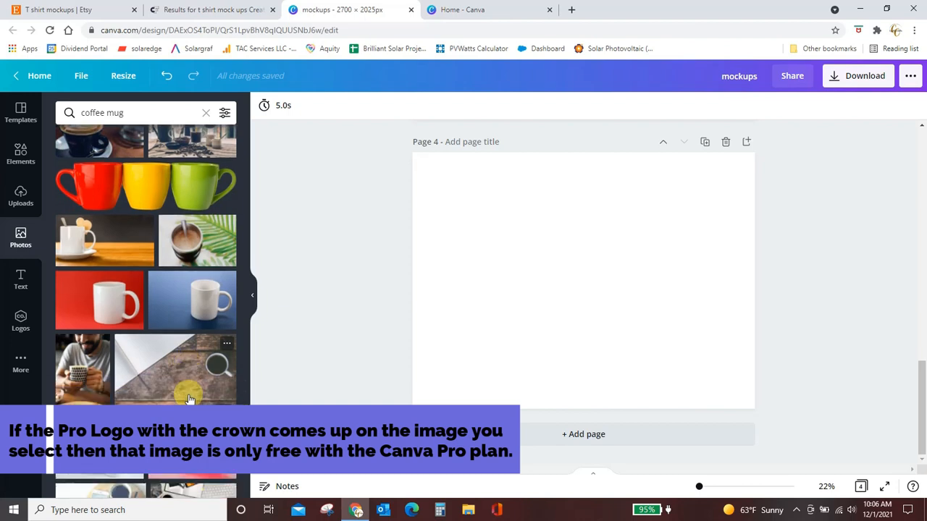
pyautogui.scroll(-3, 188, 398)
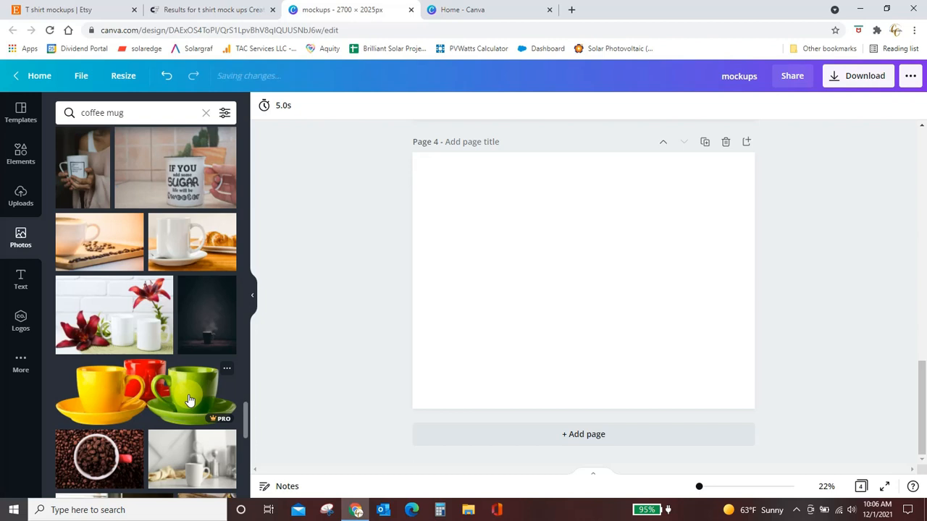
pyautogui.scroll(-10, 188, 398)
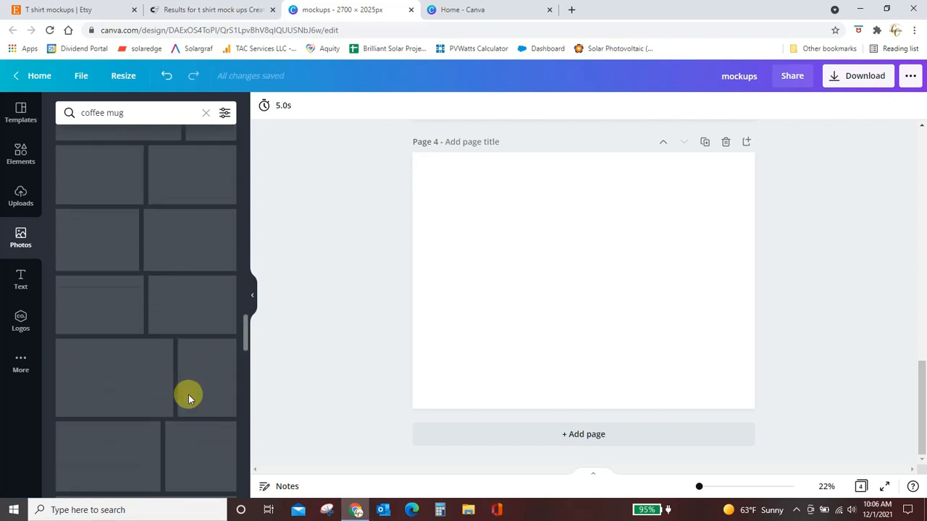
pyautogui.scroll(10, 189, 395)
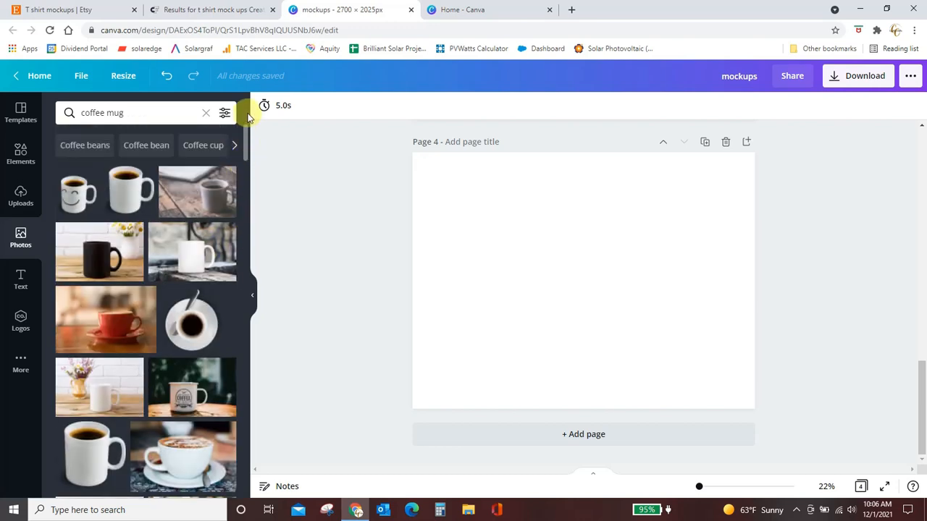
# Place the recently used Christmas photo with the white mug on page 4 and enlarge it to about 2797 × 2238 px, covering the page.
pyautogui.click(206, 113)
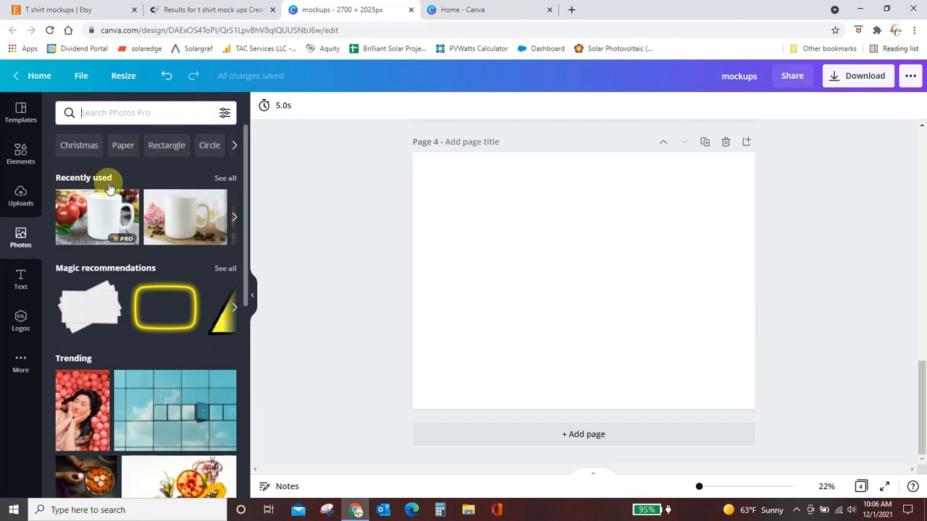
pyautogui.click(224, 178)
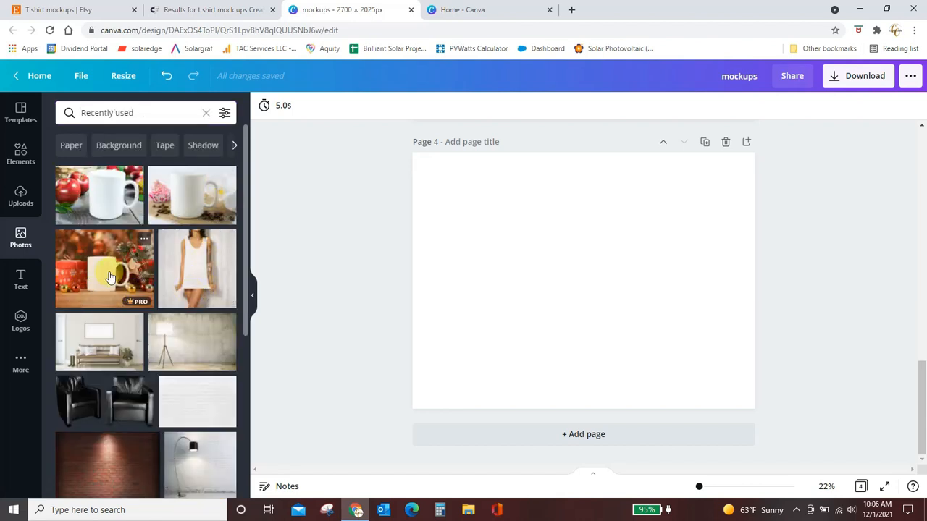
pyautogui.click(108, 278)
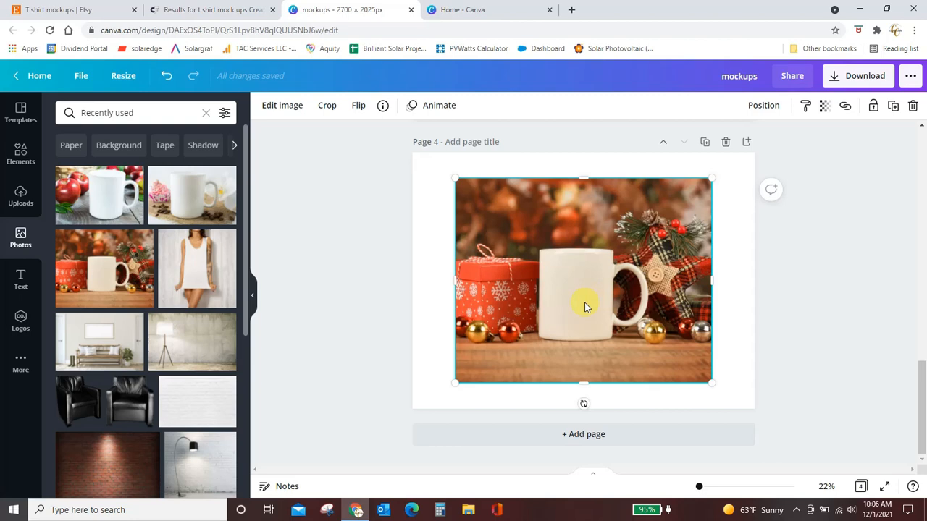
pyautogui.moveTo(586, 307); pyautogui.dragTo(542, 278)
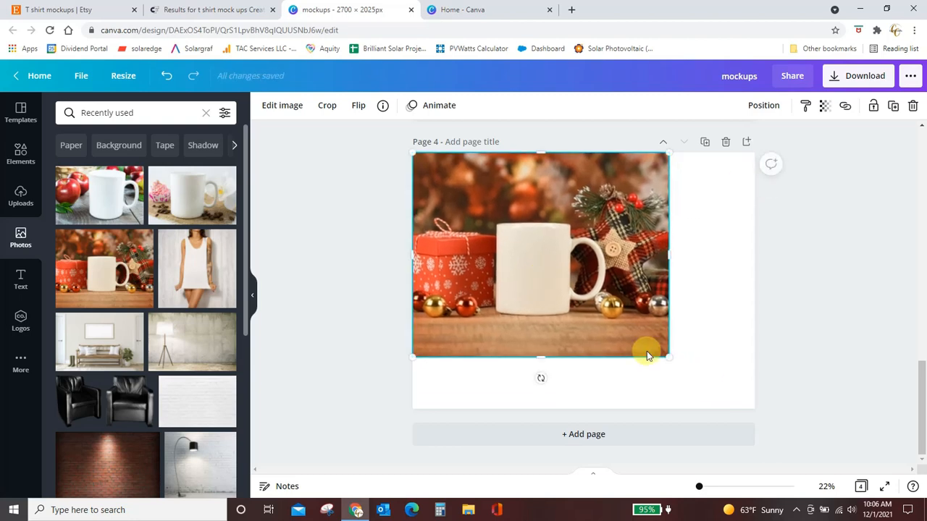
pyautogui.moveTo(672, 359); pyautogui.dragTo(782, 418)
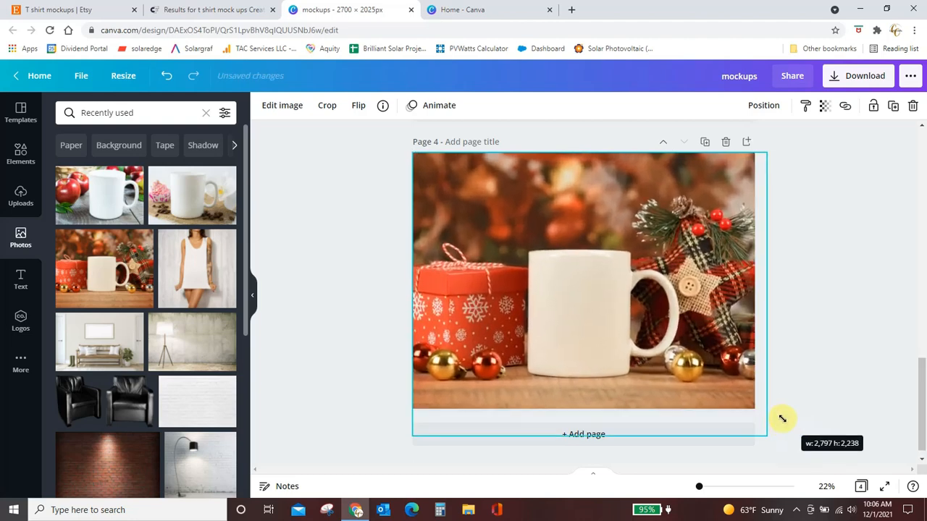
pyautogui.moveTo(708, 381); pyautogui.dragTo(710, 370)
pyautogui.click(831, 359)
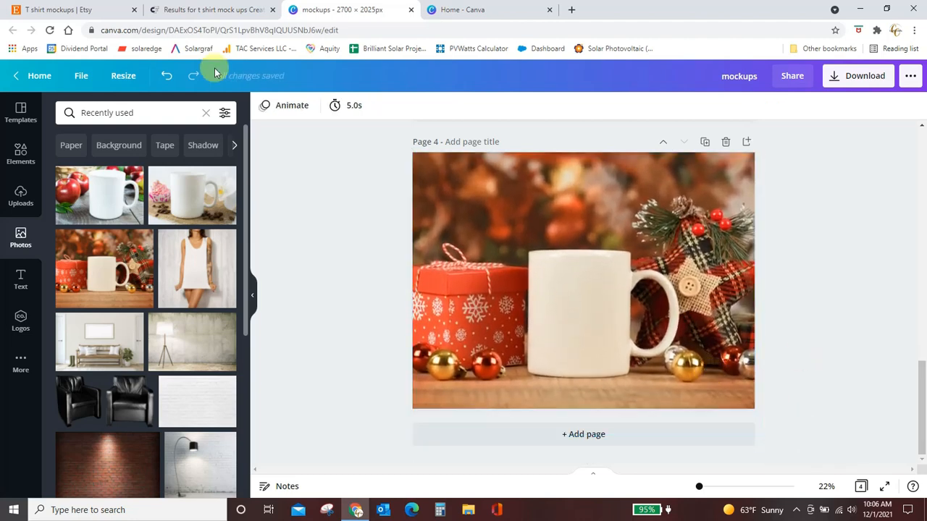
# Search the photo library for "christmas coffee mug" and browse the images.
pyautogui.click(206, 113)
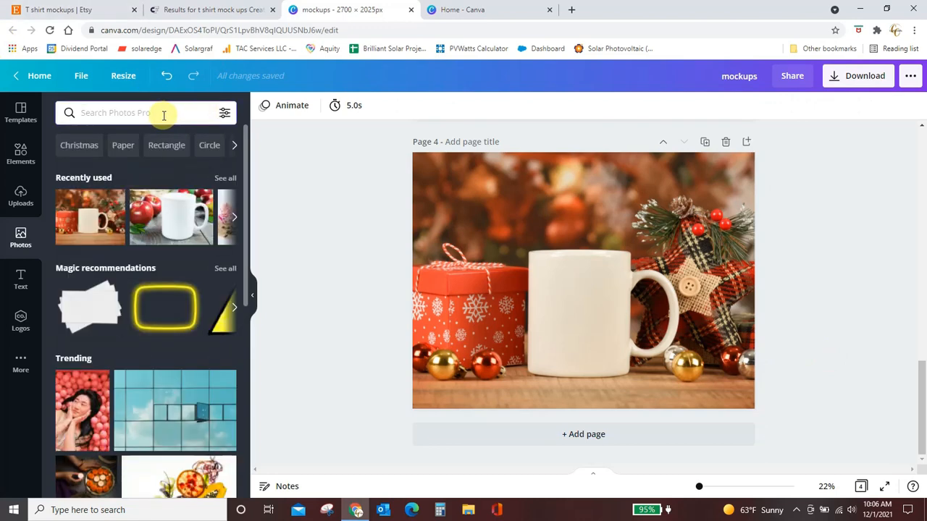
pyautogui.click(164, 114)
pyautogui.write('christma')
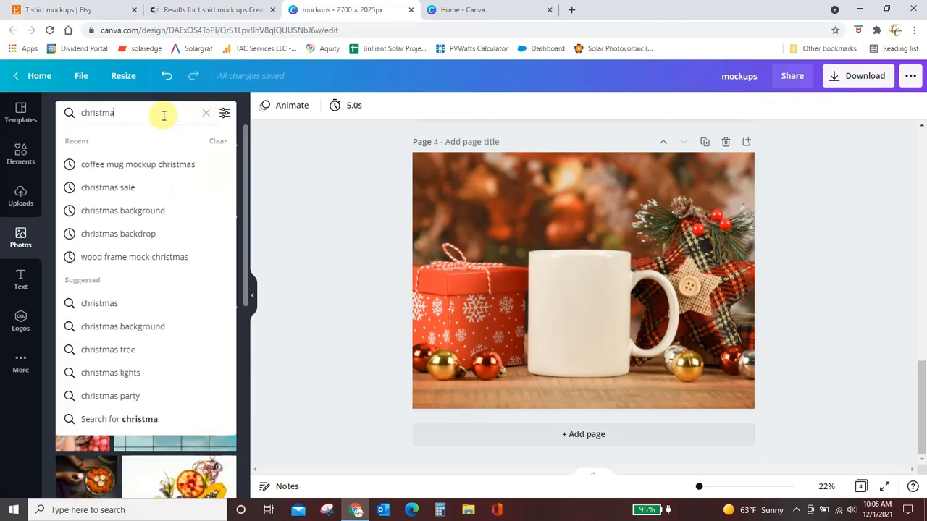
pyautogui.write('s coffee mug')
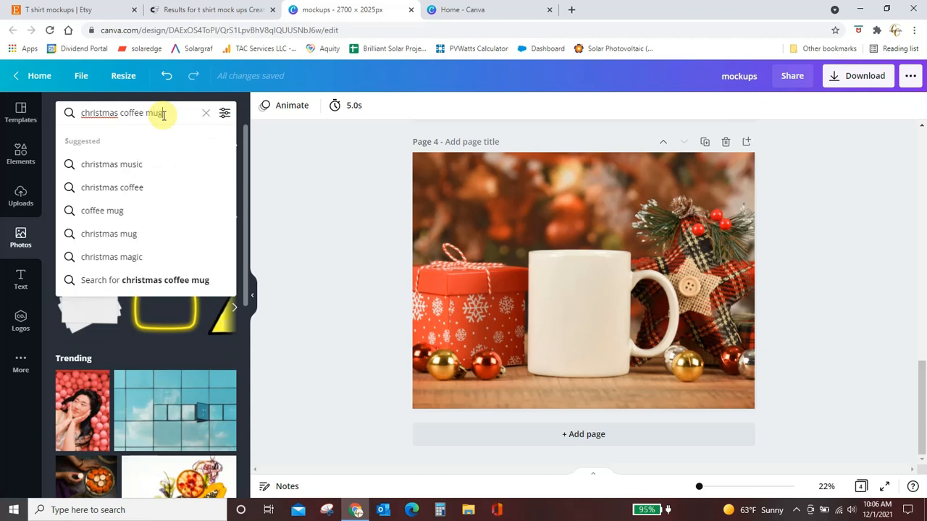
pyautogui.press('Return')
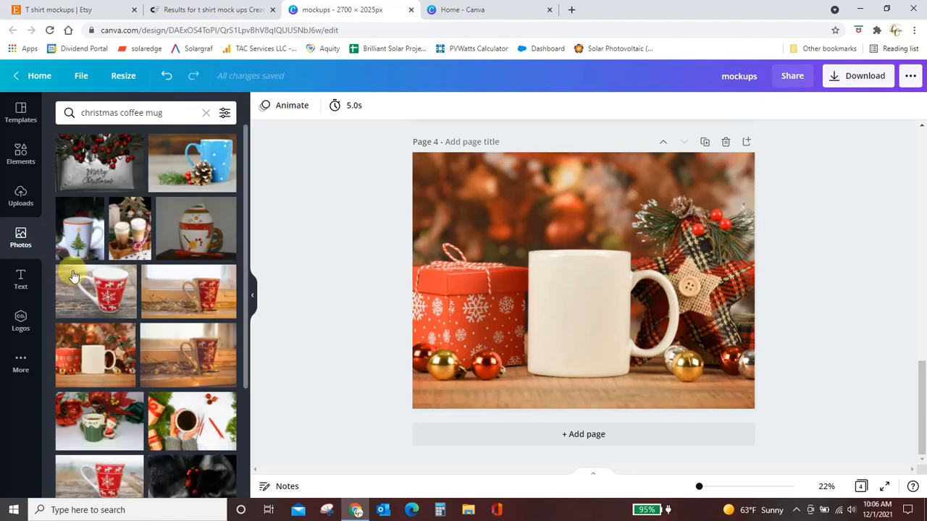
pyautogui.scroll(-5, 145, 250)
pyautogui.scroll(-5, 145, 250)
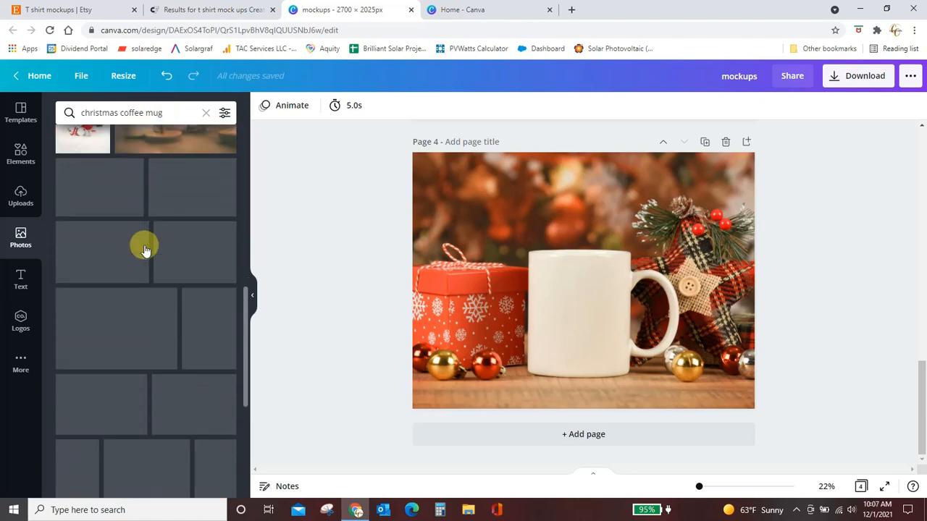
# Browse further through the "christmas coffee mug" photos for a suitable blank mug image.
pyautogui.scroll(-5, 144, 250)
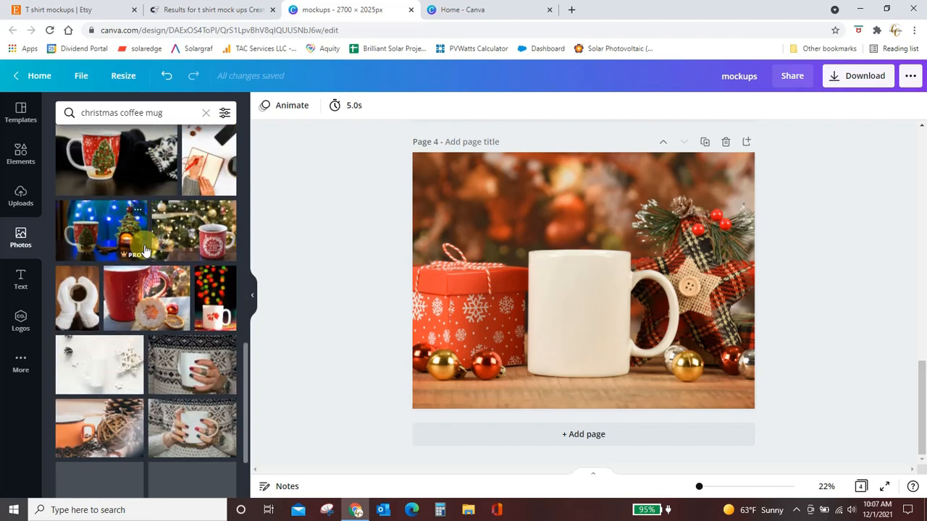
pyautogui.scroll(-8, 144, 246)
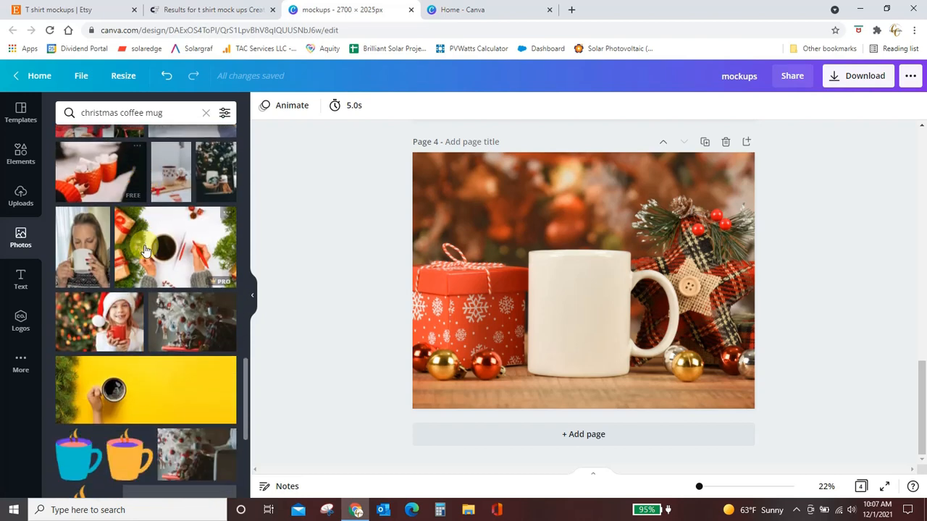
pyautogui.scroll(-8, 144, 249)
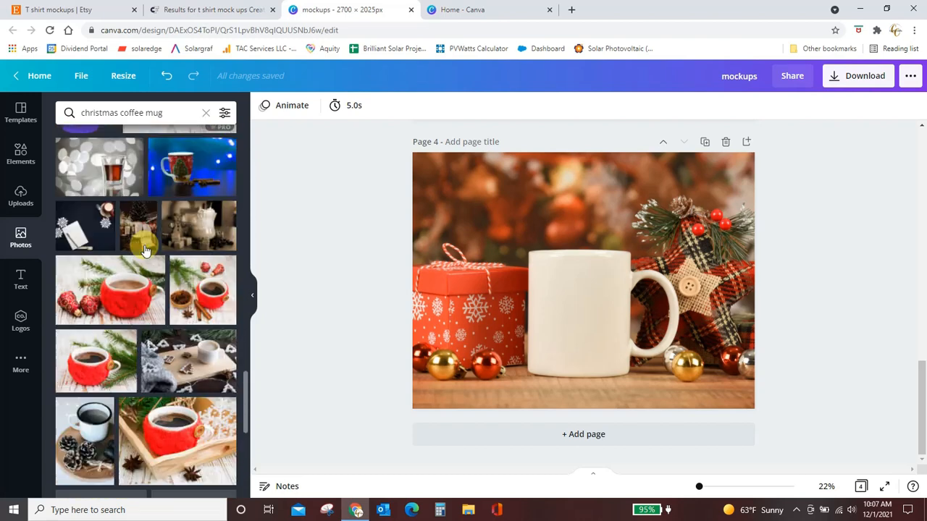
pyautogui.scroll(-8, 144, 250)
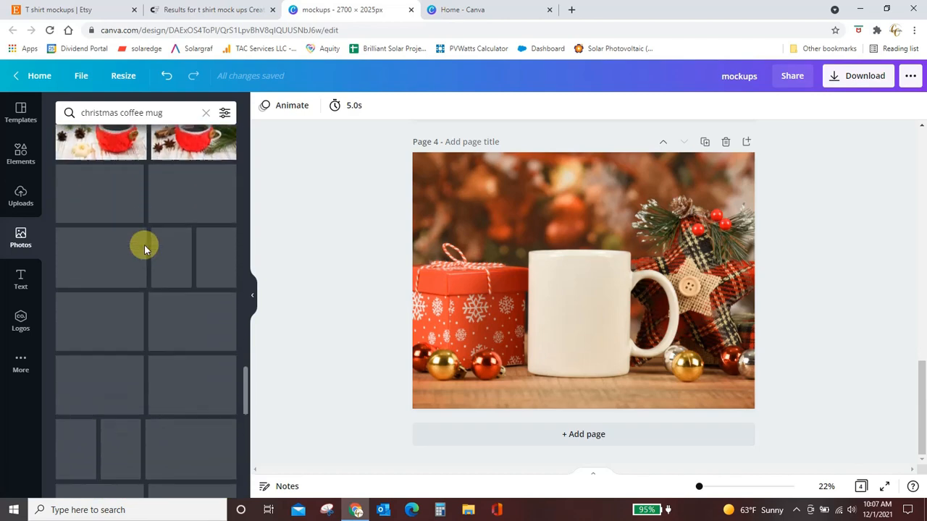
pyautogui.scroll(-8, 144, 246)
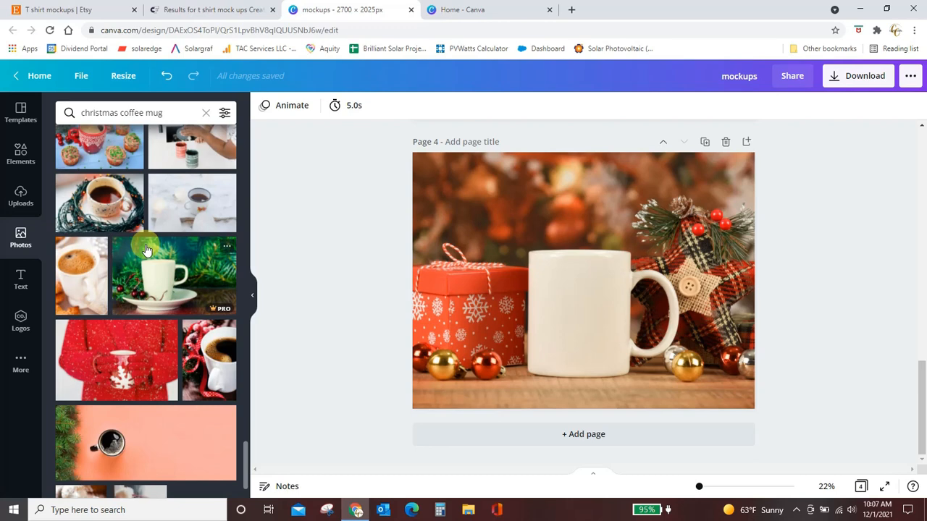
pyautogui.scroll(-5, 145, 250)
pyautogui.scroll(10, 145, 248)
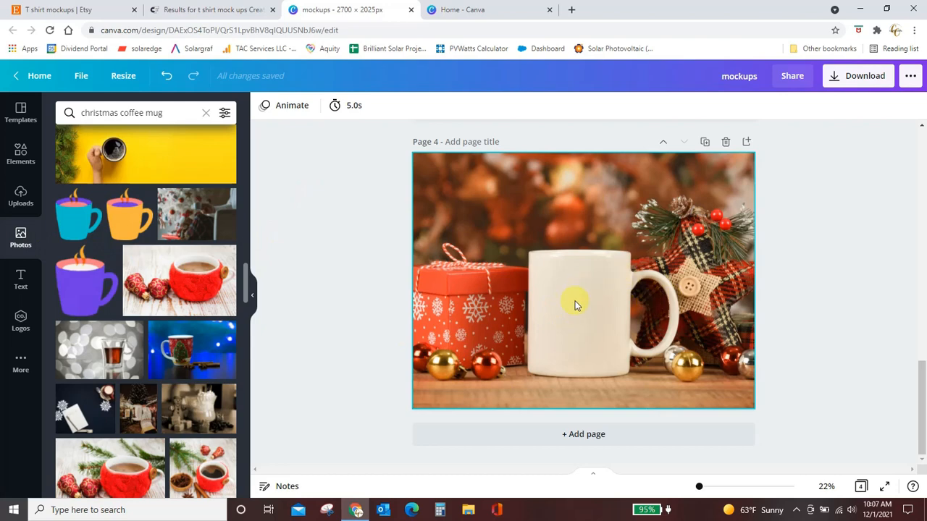
# Add the uploaded "Hot Cocoa Season" design to page 4, shrink it slightly and position it on the front of the white mug.
pyautogui.click(20, 196)
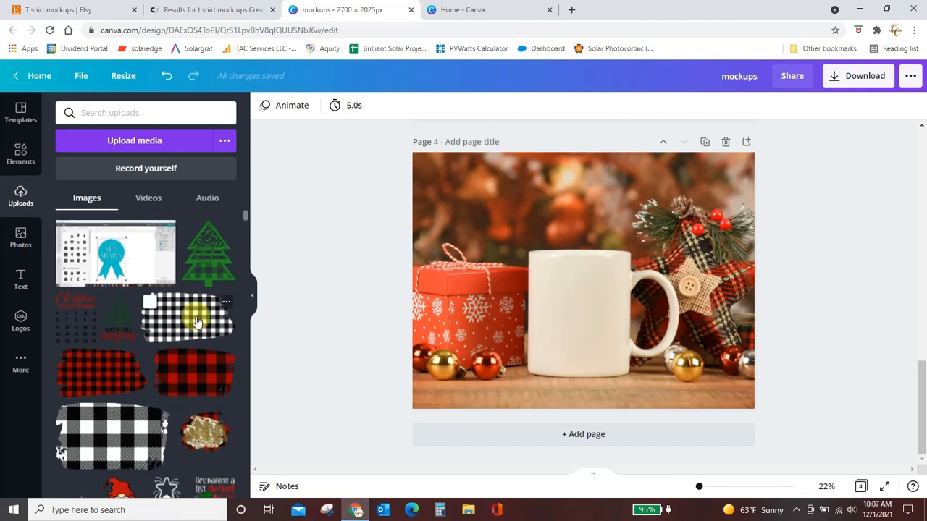
pyautogui.scroll(-2, 177, 312)
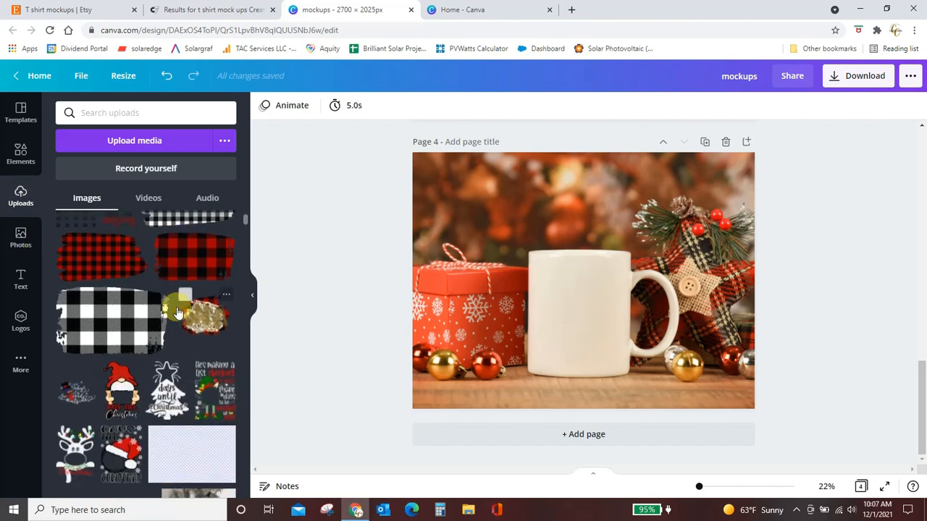
pyautogui.scroll(-3, 177, 311)
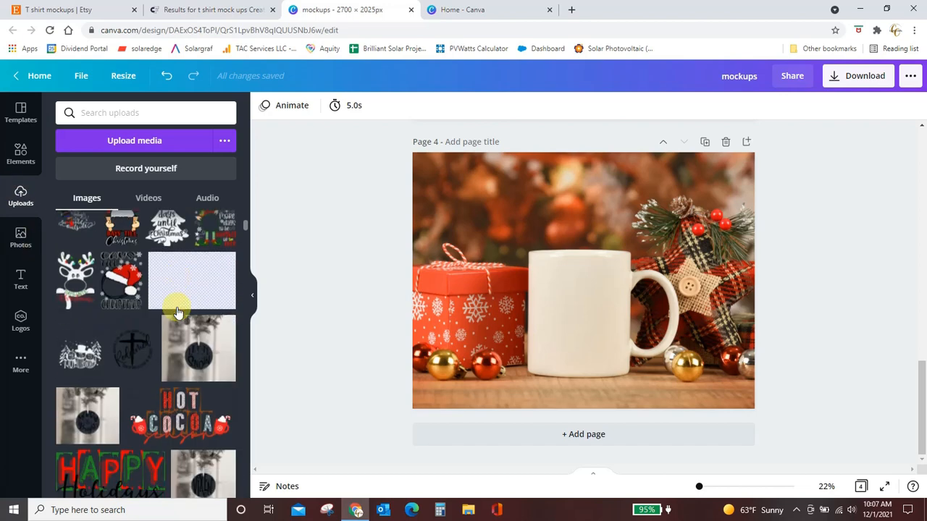
pyautogui.click(183, 426)
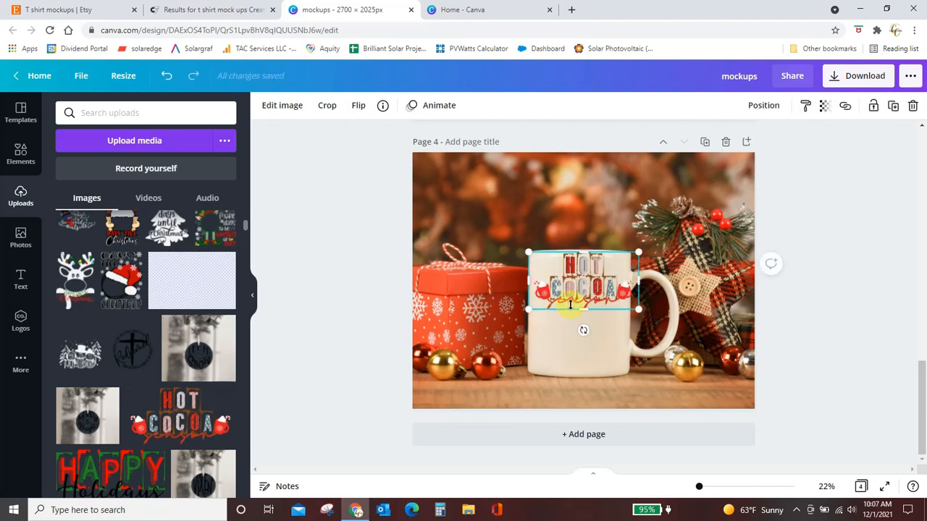
pyautogui.moveTo(591, 296); pyautogui.dragTo(589, 322)
pyautogui.moveTo(639, 281); pyautogui.dragTo(629, 288)
pyautogui.moveTo(580, 330); pyautogui.dragTo(590, 327)
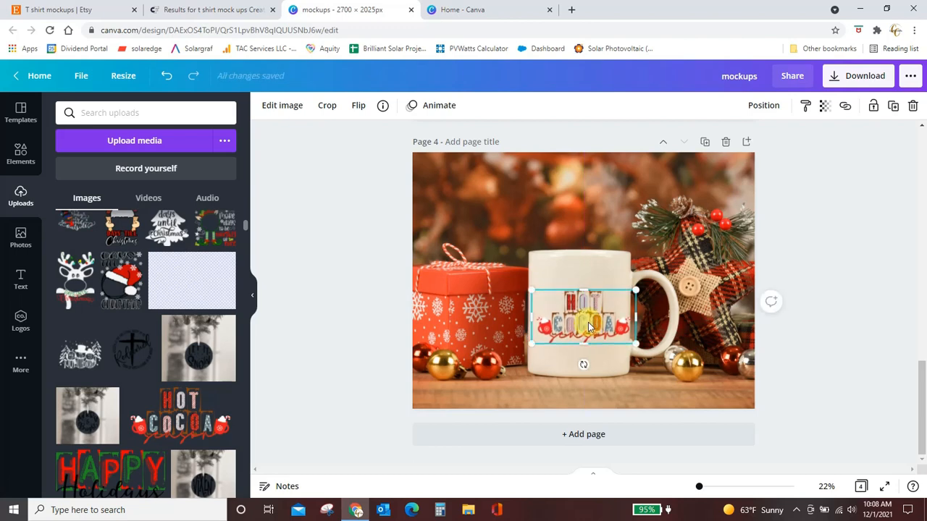
# Nudge the "Hot Cocoa Season" design left to centre it on the mug and enlarge it slightly.
pyautogui.press('Left')
pyautogui.press('Left')
pyautogui.press('Left')
pyautogui.press('Left')
pyautogui.press('Left')
pyautogui.press('Left')
pyautogui.press('Left')
pyautogui.press('Left')
pyautogui.press('Left')
pyautogui.press('Left')
pyautogui.press('Left')
pyautogui.press('Left')
pyautogui.press('Left')
pyautogui.press('Left')
pyautogui.press('Left')
pyautogui.press('Left')
pyautogui.press('Left')
pyautogui.press('Left')
pyautogui.press('Left')
pyautogui.press('Left')
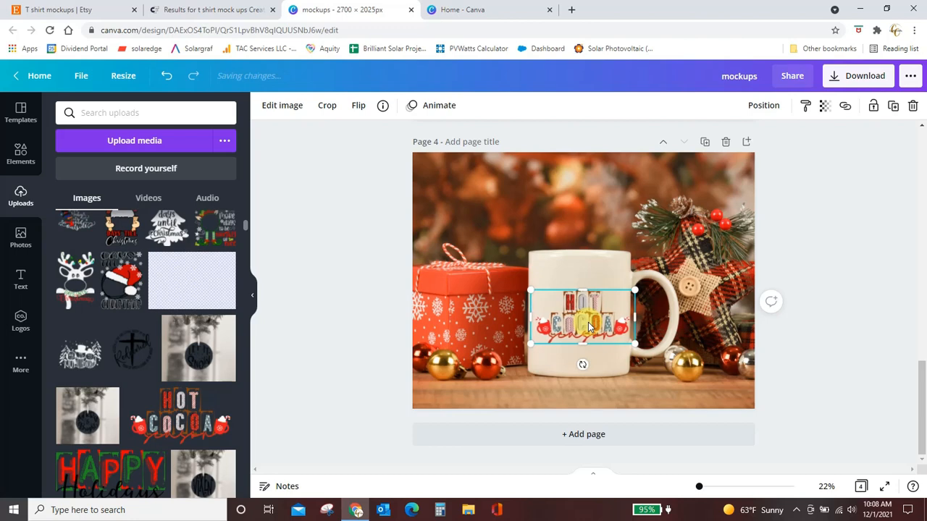
pyautogui.press('Left')
pyautogui.press('Left')
pyautogui.press('Left')
pyautogui.press('Left')
pyautogui.press('Left')
pyautogui.press('Left')
pyautogui.press('Left')
pyautogui.press('Left')
pyautogui.press('Left')
pyautogui.press('Left')
pyautogui.press('Left')
pyautogui.press('Left')
pyautogui.press('Left')
pyautogui.press('Left')
pyautogui.press('Left')
pyautogui.press('Left')
pyautogui.press('Left')
pyautogui.press('Left')
pyautogui.press('Left')
pyautogui.press('Left')
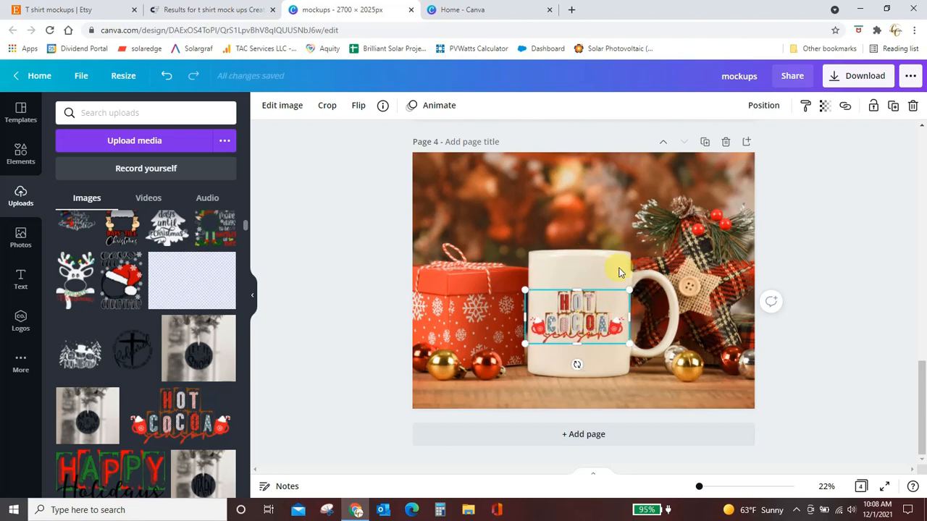
pyautogui.moveTo(630, 290); pyautogui.dragTo(634, 287)
pyautogui.click(798, 321)
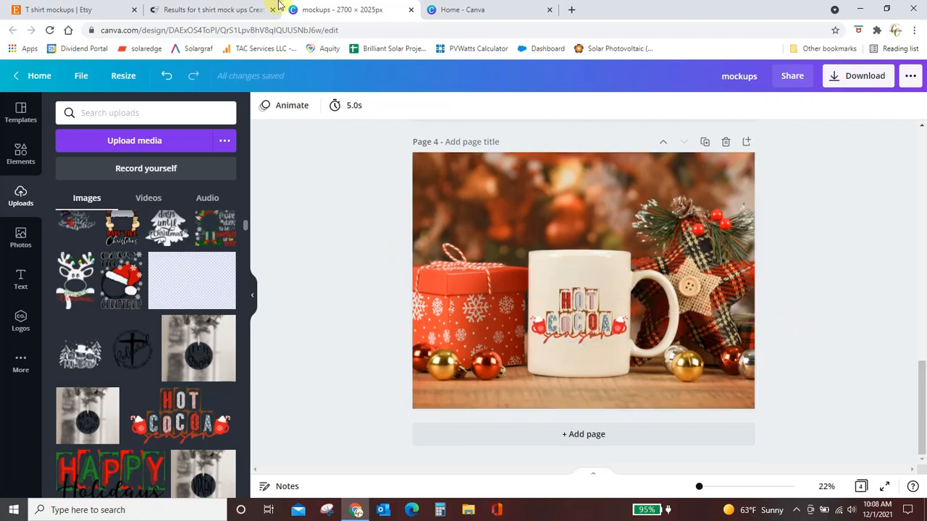
# Add the round Crystal's Crafties logo to page 4, shrink it and place it in the photo's upper-left corner.
pyautogui.click(21, 320)
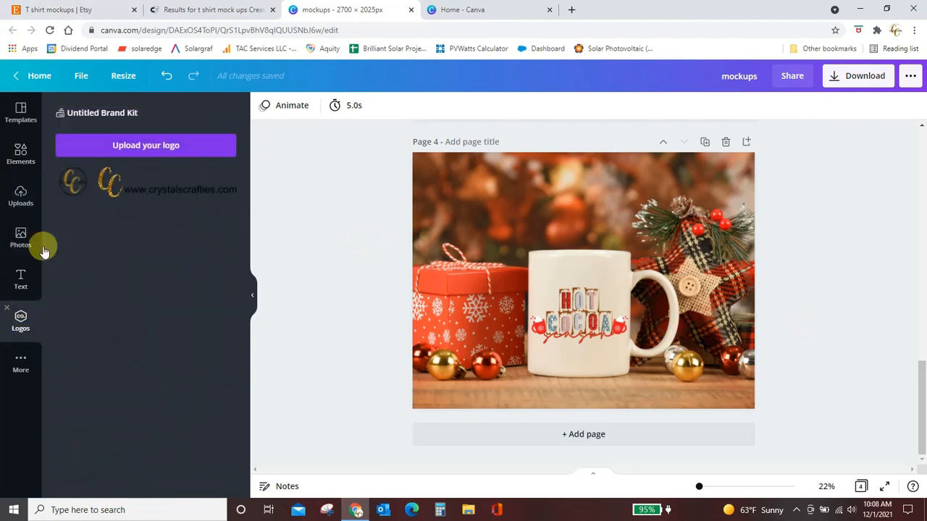
pyautogui.click(72, 182)
pyautogui.moveTo(559, 294); pyautogui.dragTo(473, 243)
pyautogui.moveTo(566, 160); pyautogui.dragTo(516, 201)
pyautogui.moveTo(469, 254); pyautogui.dragTo(460, 204)
pyautogui.click(373, 239)
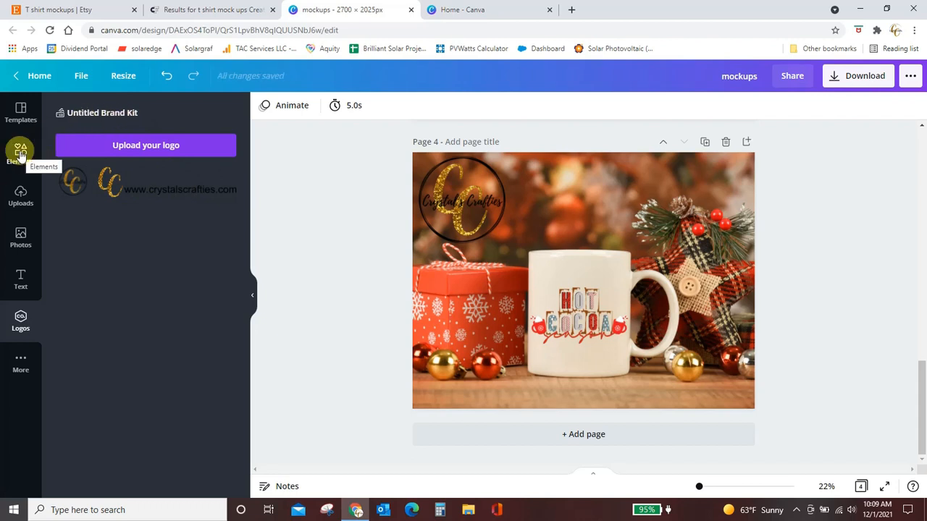
# Add the uploaded repeating Crystal's Crafties watermark to page 4, enlarge it beyond the page edges and centre it on the page.
pyautogui.click(20, 234)
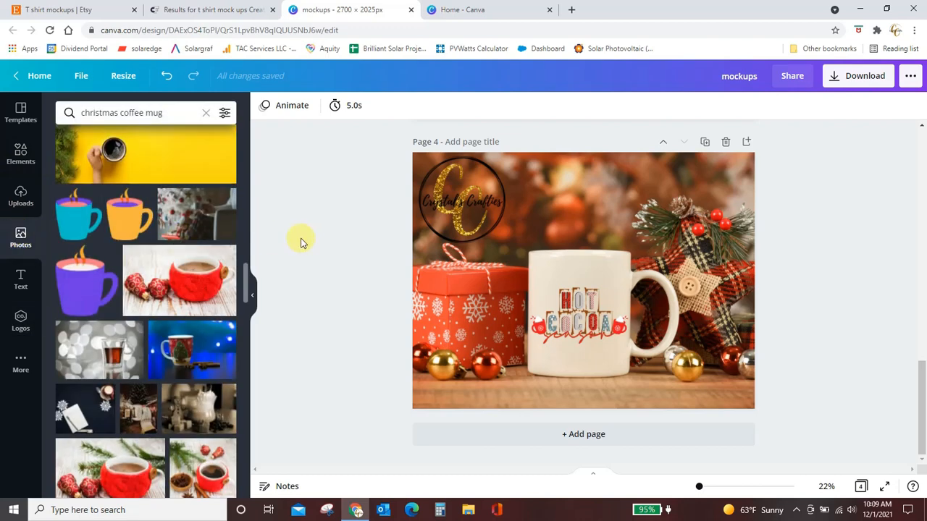
pyautogui.scroll(3, 220, 297)
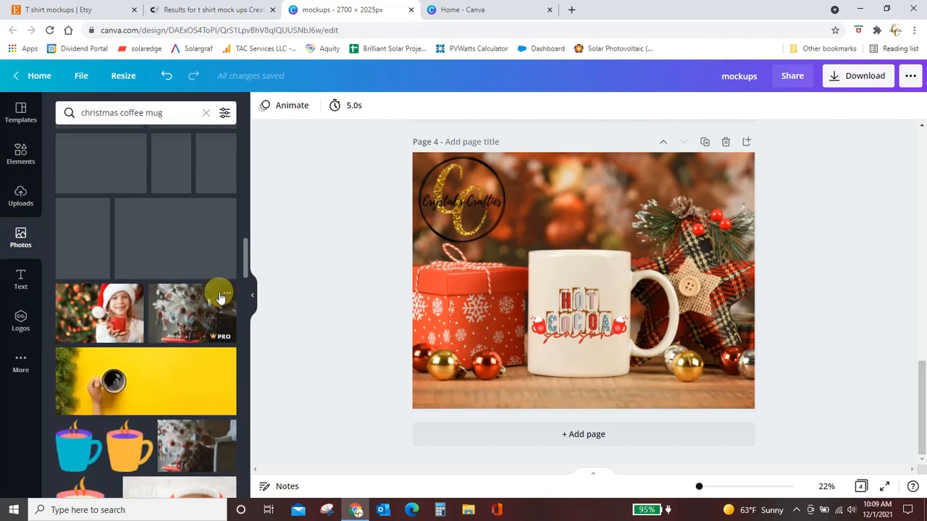
pyautogui.scroll(5, 220, 298)
pyautogui.moveTo(248, 174); pyautogui.dragTo(244, 141)
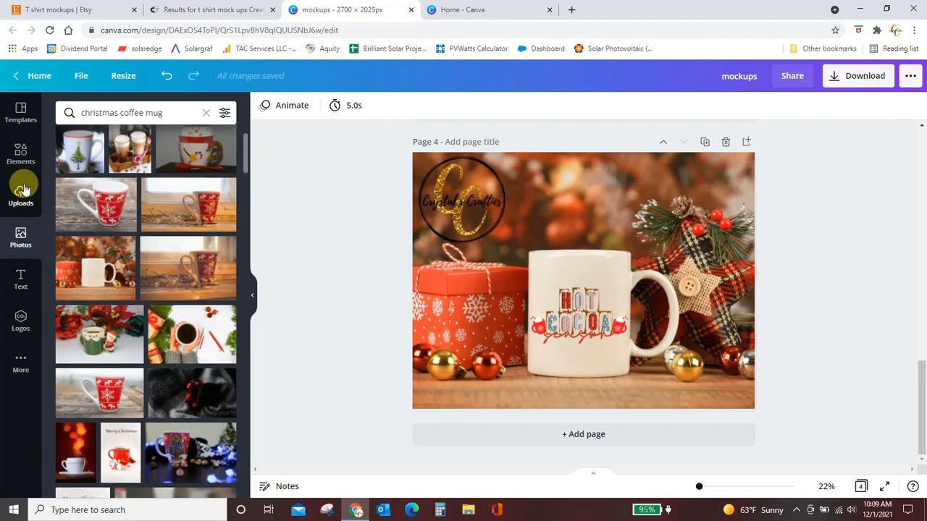
pyautogui.click(24, 189)
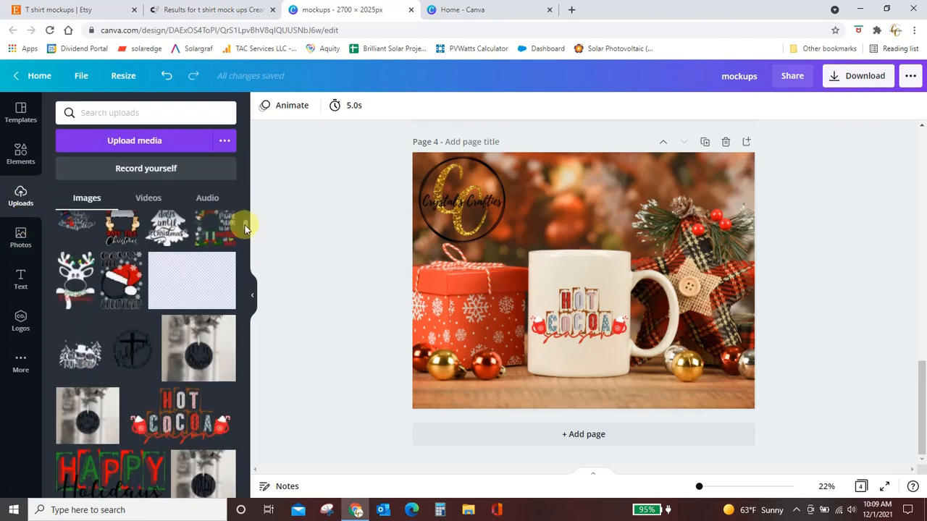
pyautogui.moveTo(244, 225); pyautogui.dragTo(259, 417)
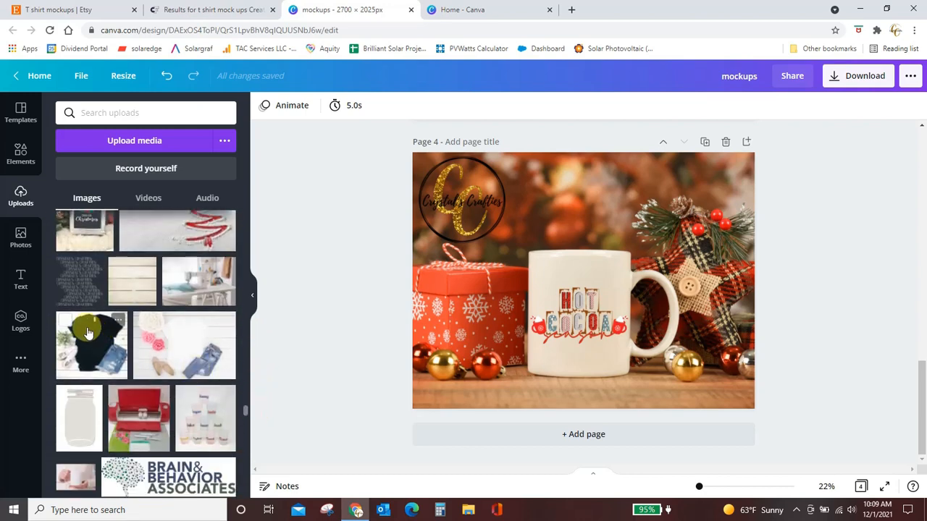
pyautogui.click(79, 282)
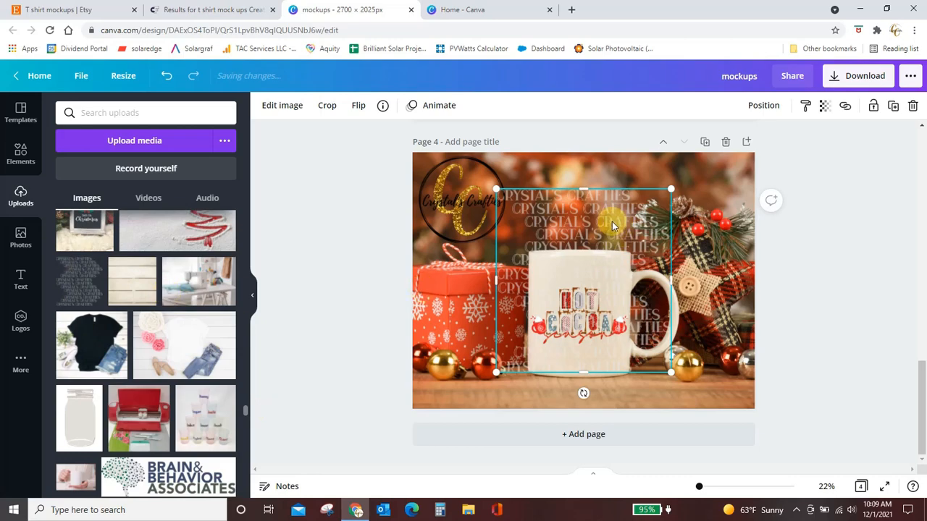
pyautogui.moveTo(671, 373); pyautogui.dragTo(924, 512)
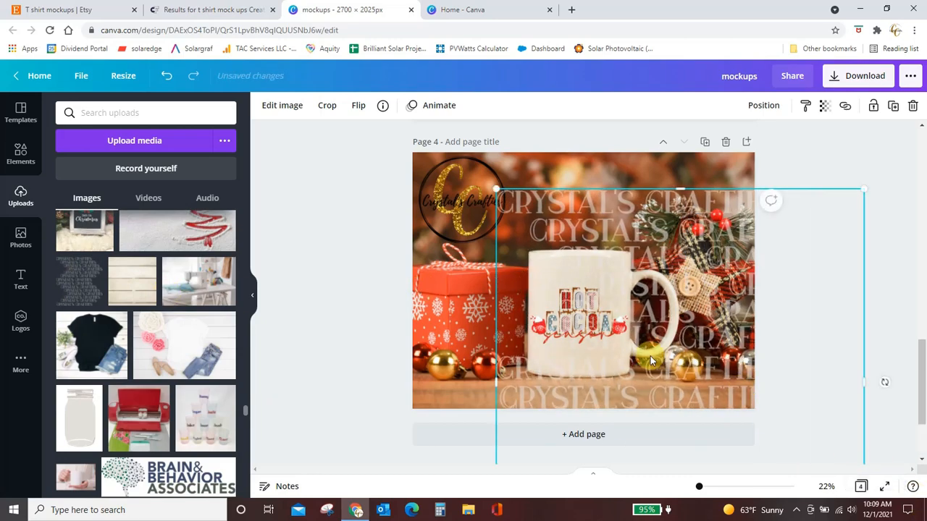
pyautogui.moveTo(703, 372); pyautogui.dragTo(613, 320)
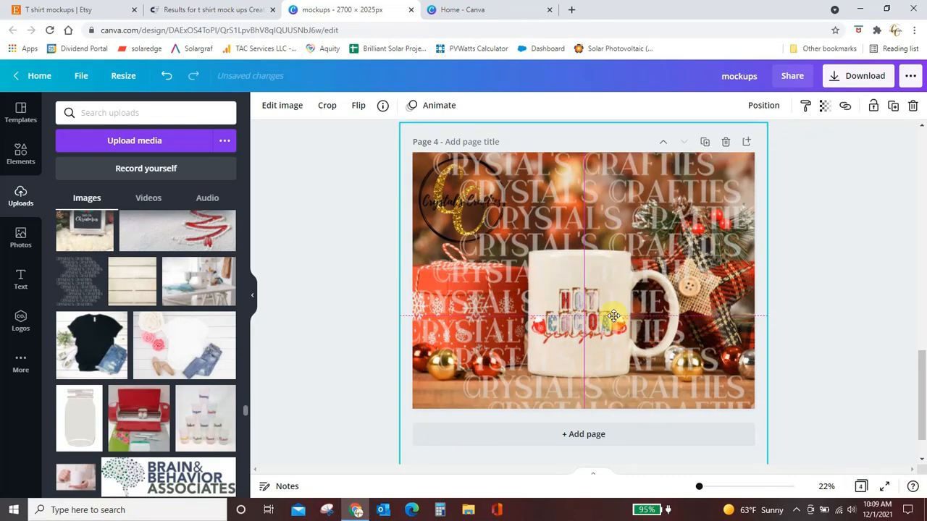
pyautogui.click(892, 319)
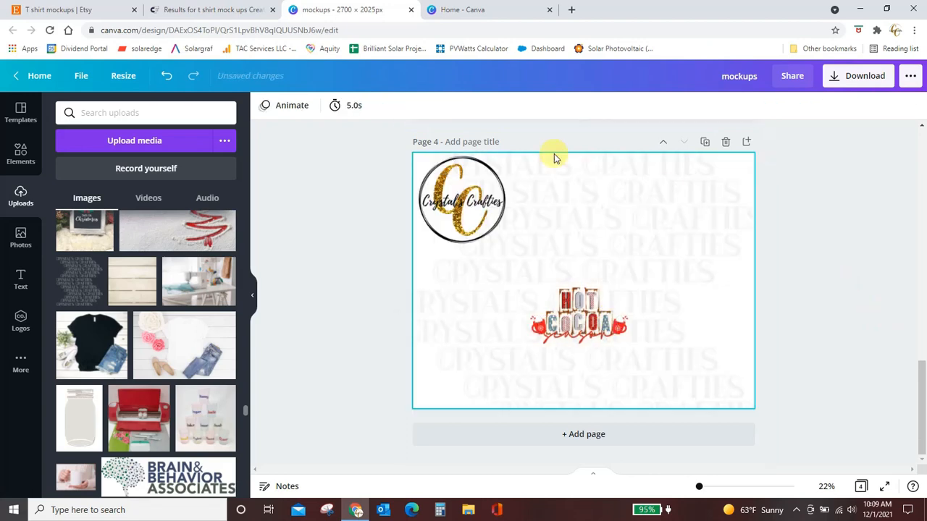
pyautogui.click(166, 76)
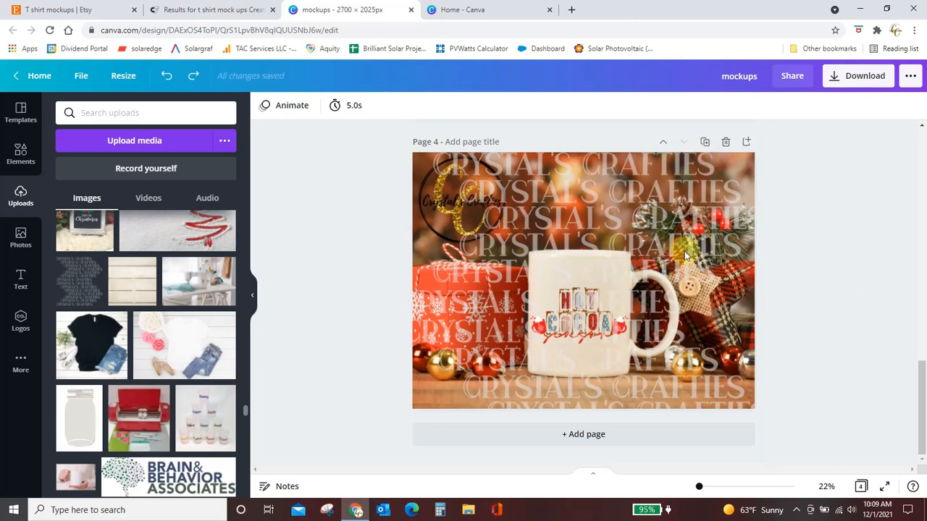
# Set the transparency of the repeating watermark on page 4 to 35.
pyautogui.click(704, 186)
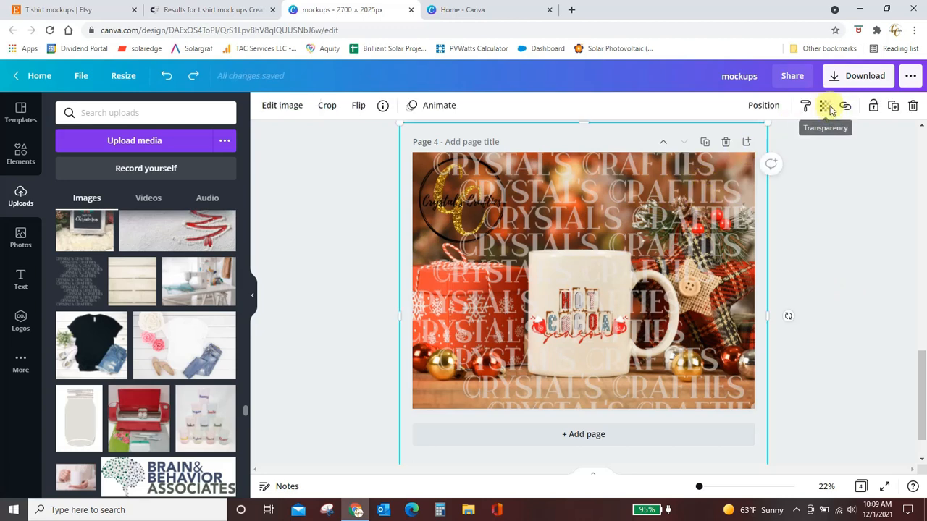
pyautogui.click(825, 109)
pyautogui.moveTo(786, 150); pyautogui.dragTo(740, 165)
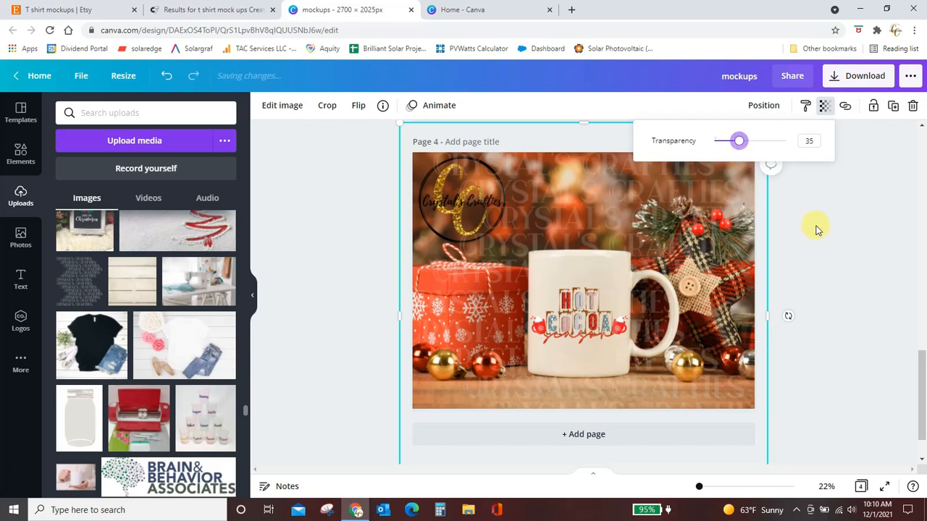
# Remove the Christmas mug photo from behind the watermark on page 4, and undo the removal.
pyautogui.press('Escape')
pyautogui.press('Delete')
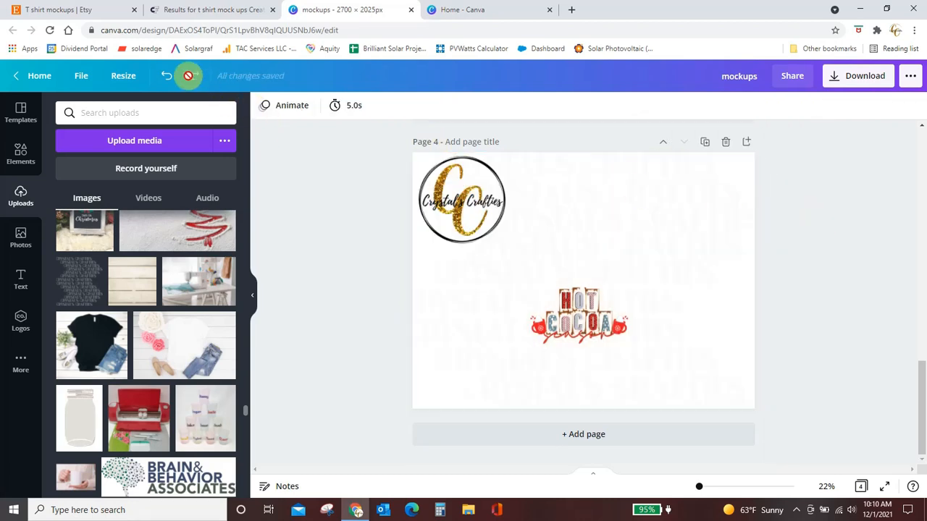
pyautogui.click(166, 76)
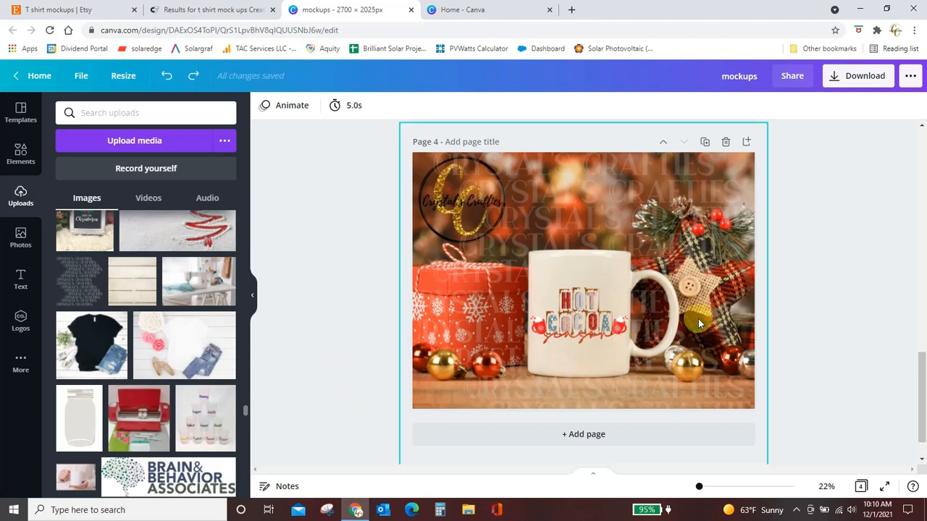
# Go back to page 2, clear the "christmas coffee mug" photo search and list all recently used photos.
pyautogui.scroll(2, 664, 347)
pyautogui.scroll(-3, 655, 365)
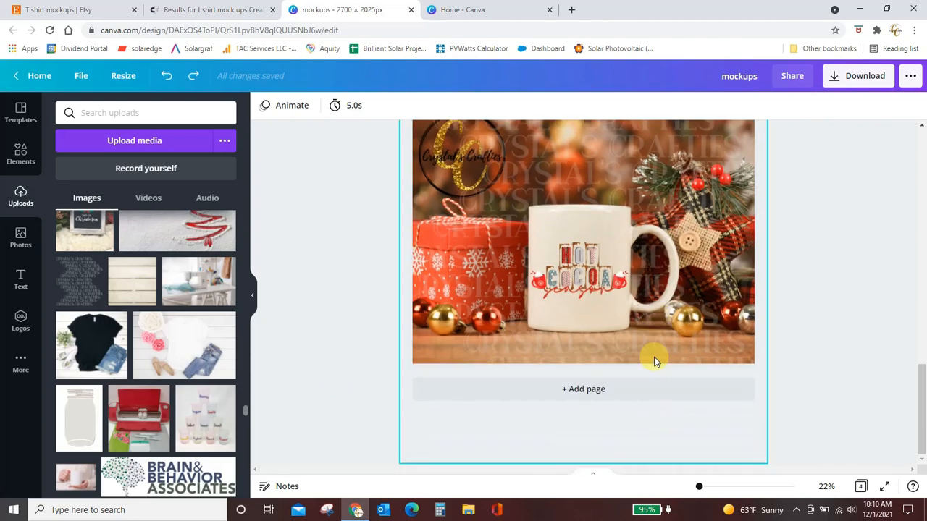
pyautogui.scroll(1, 659, 362)
pyautogui.scroll(8, 811, 357)
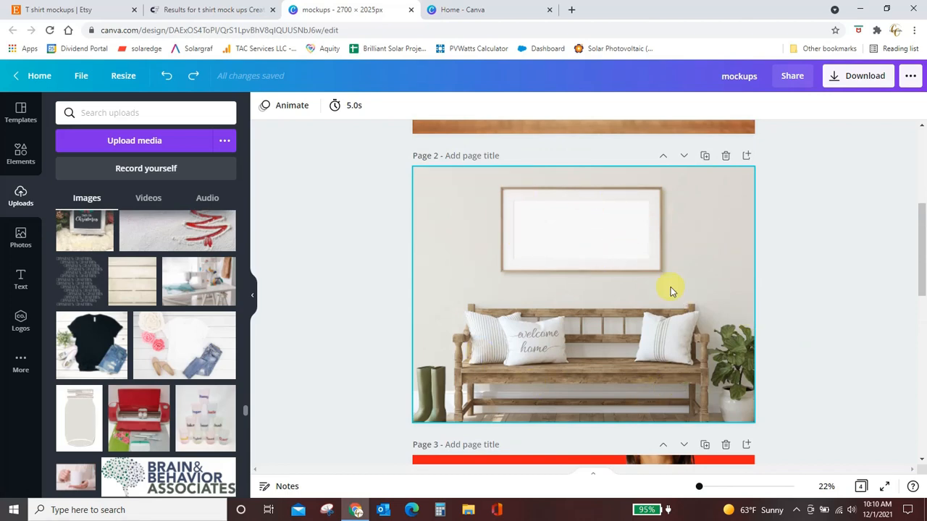
pyautogui.click(20, 236)
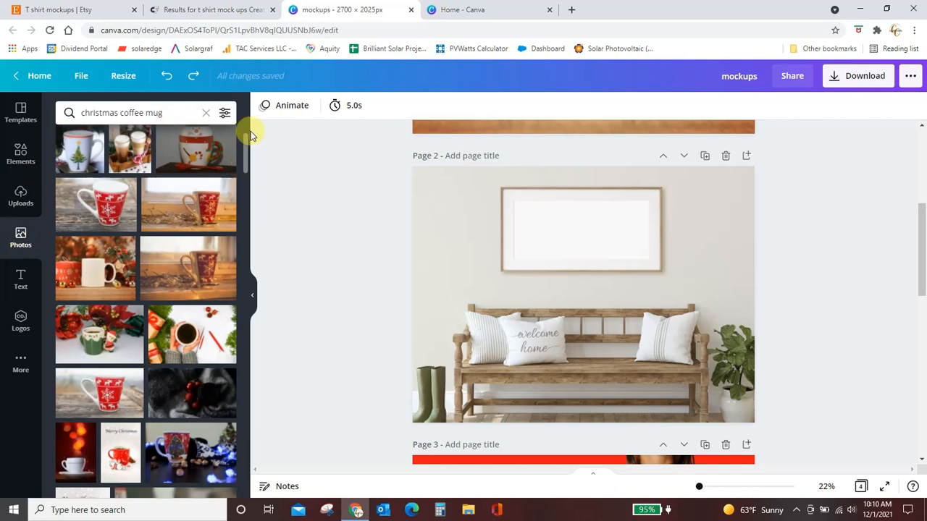
pyautogui.scroll(2, 246, 144)
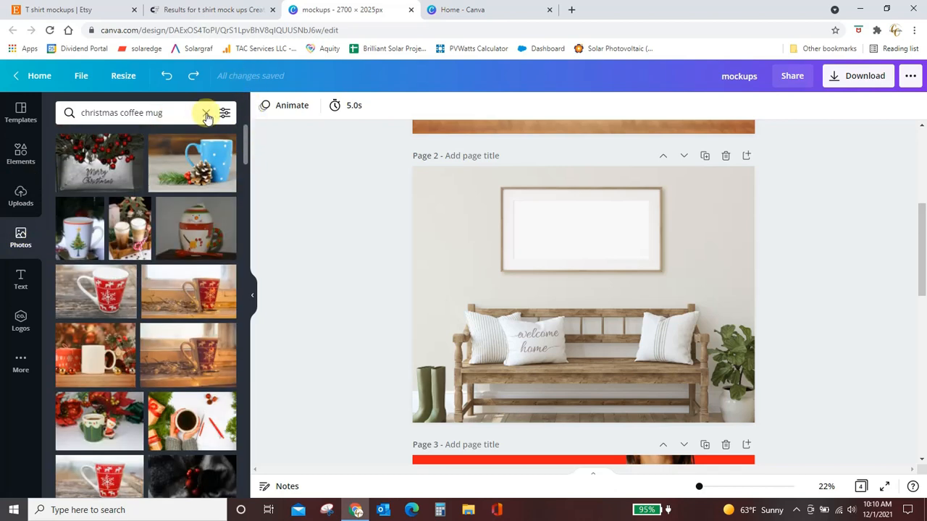
pyautogui.click(206, 114)
pyautogui.click(217, 175)
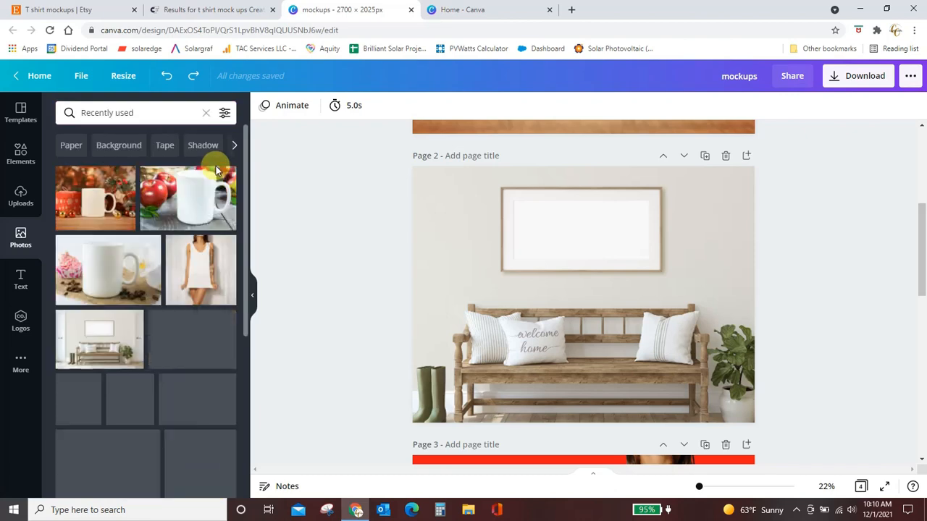
pyautogui.scroll(-3, 166, 263)
pyautogui.scroll(2, 128, 275)
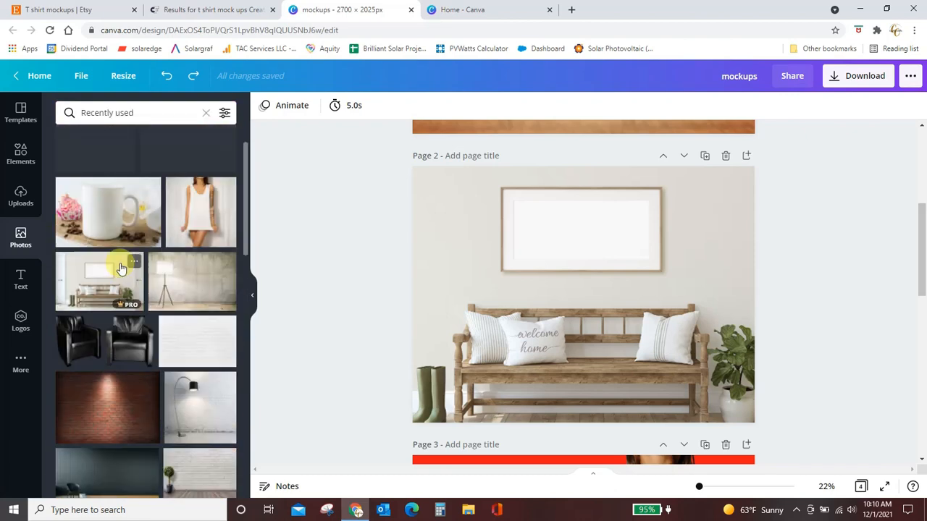
pyautogui.click(120, 269)
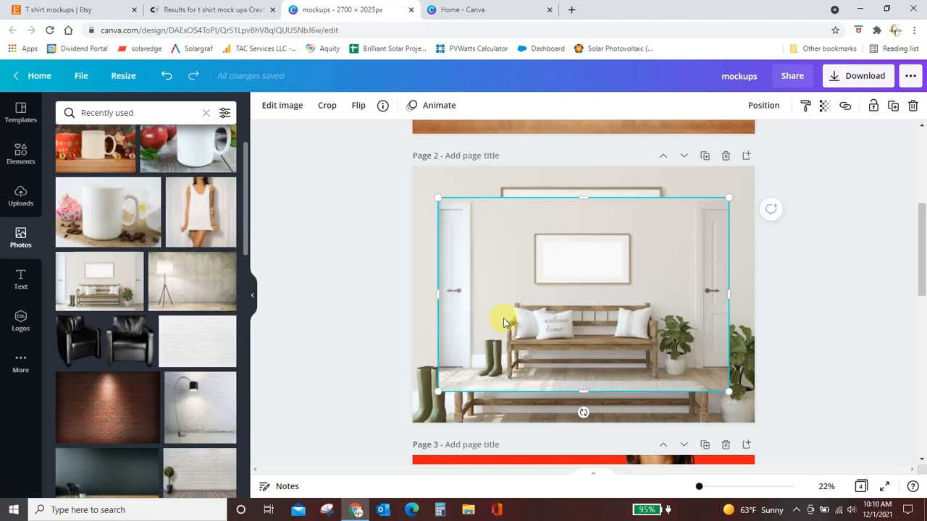
pyautogui.moveTo(505, 322); pyautogui.dragTo(475, 280)
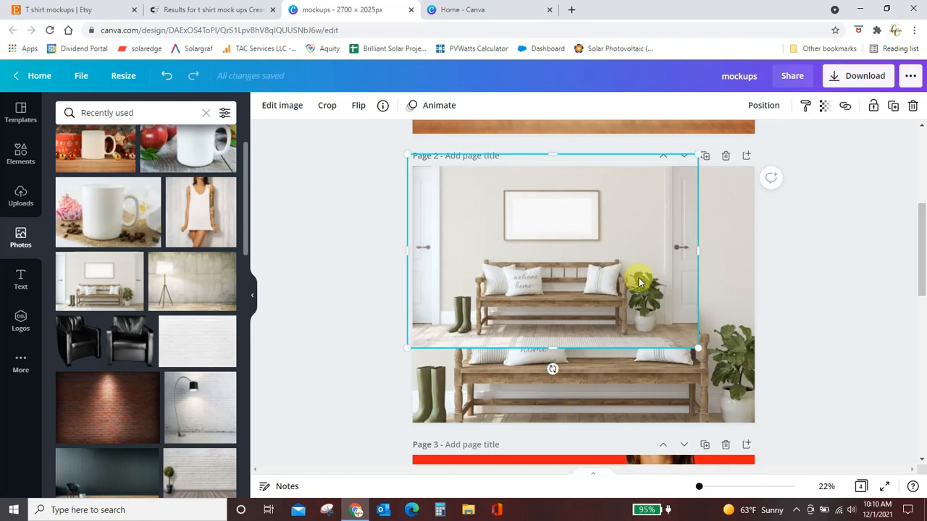
pyautogui.moveTo(639, 282); pyautogui.dragTo(638, 282)
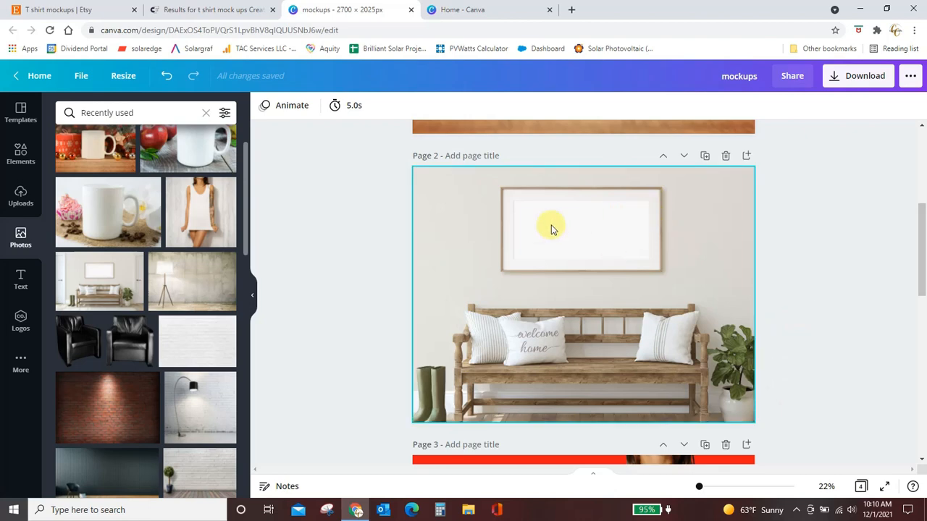
# Upload the goodtobehome image from the farmhouse folder inside Etsy SVG's and photos on the Desktop.
pyautogui.click(21, 203)
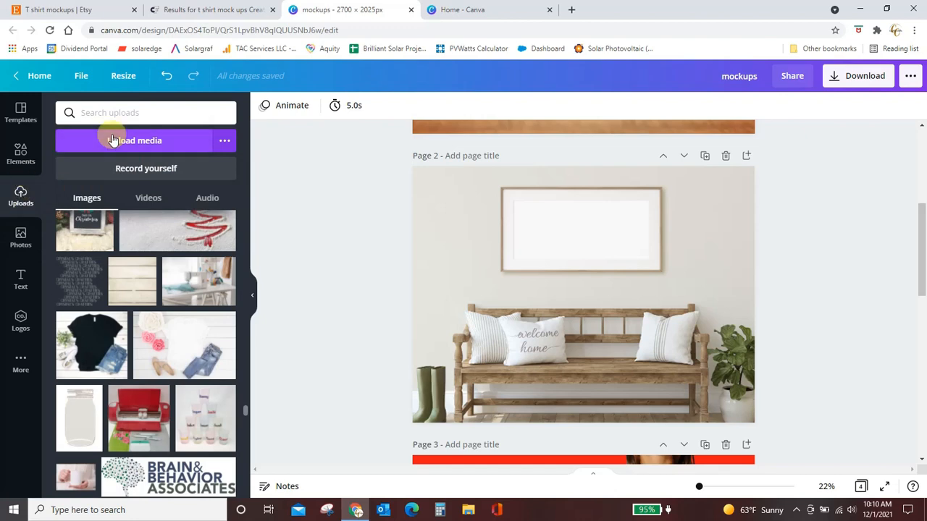
pyautogui.click(143, 142)
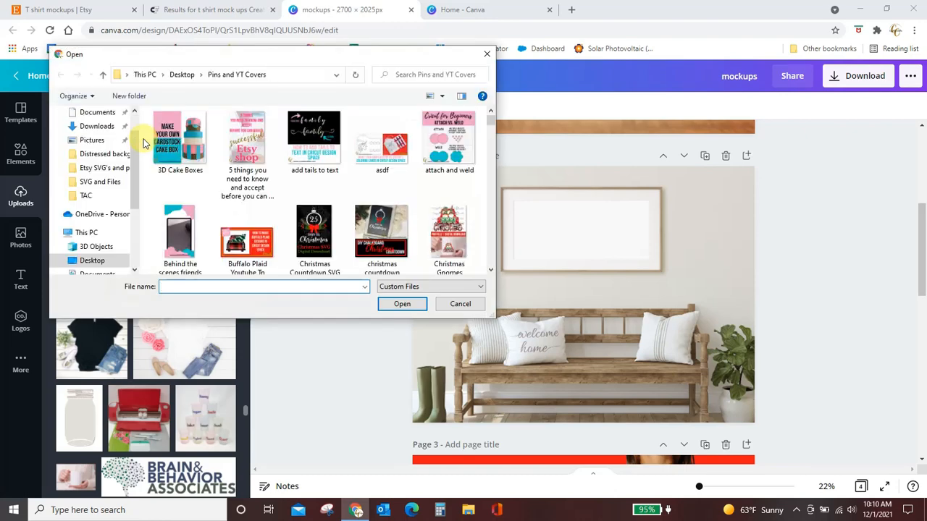
pyautogui.click(92, 260)
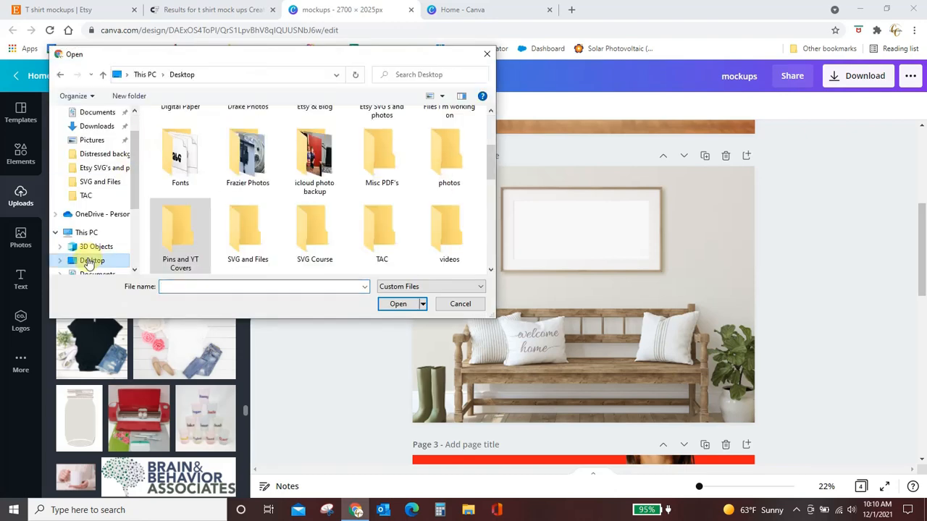
pyautogui.scroll(2, 250, 174)
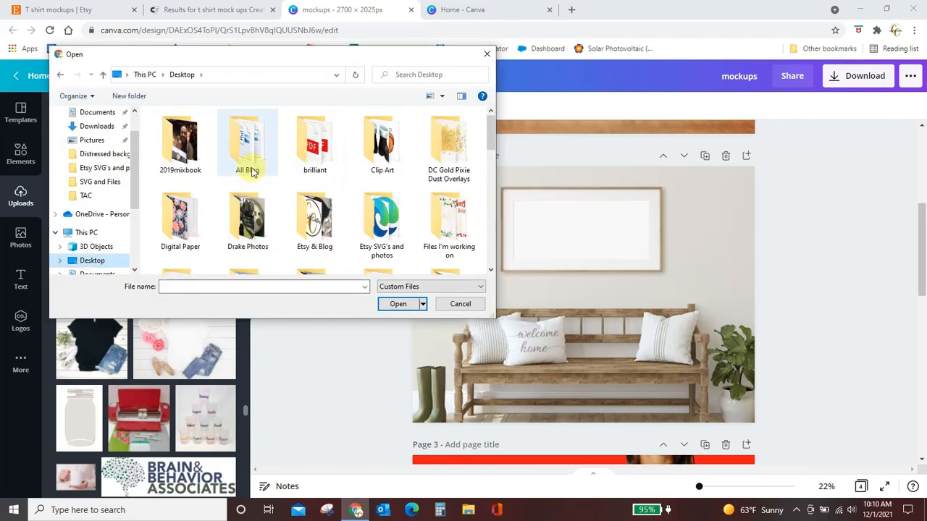
pyautogui.scroll(-1, 315, 145)
pyautogui.doubleClick(383, 150)
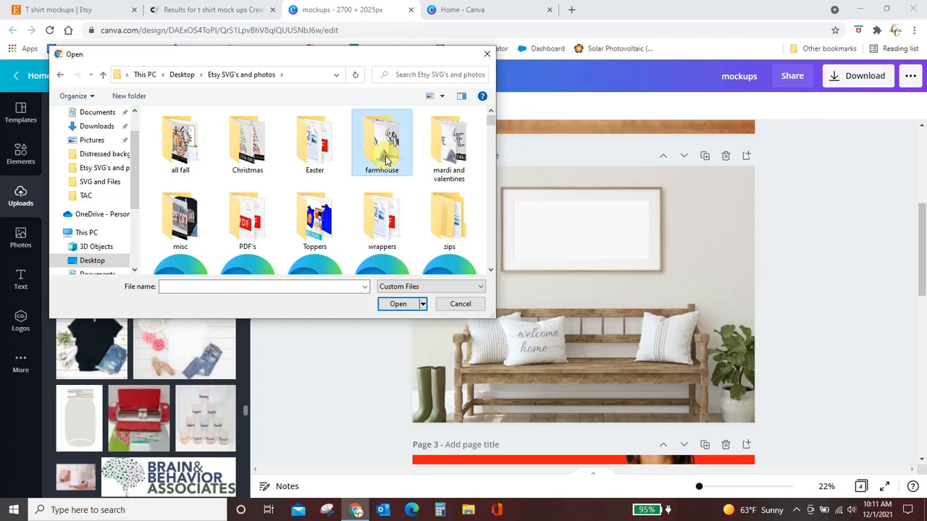
pyautogui.doubleClick(385, 155)
pyautogui.click(310, 158)
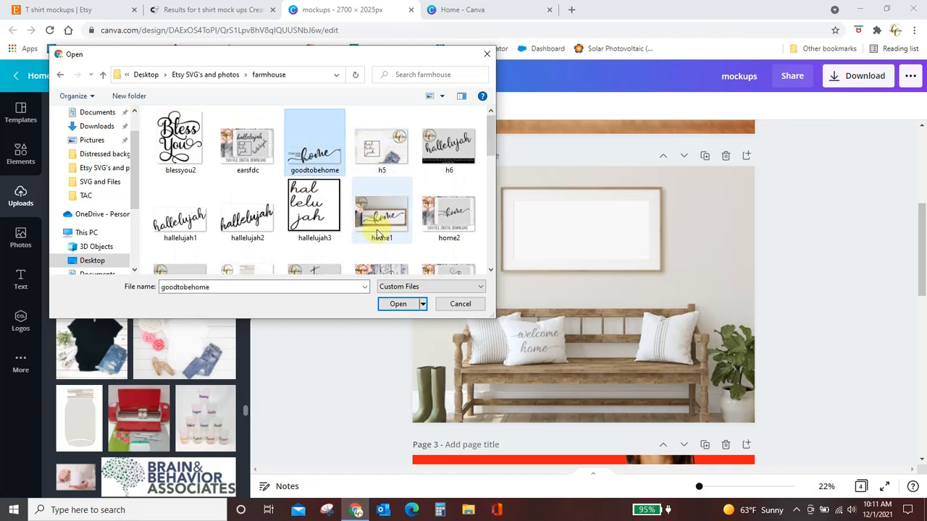
pyautogui.click(397, 304)
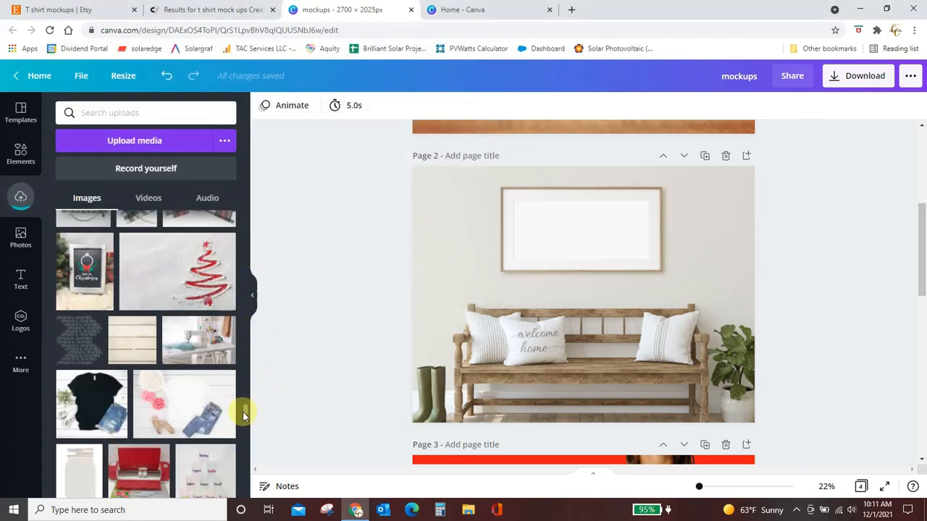
# Add the uploaded "It's so good to be home" design to page 2, shrink it and fit it inside the white picture frame.
pyautogui.moveTo(243, 410); pyautogui.dragTo(253, 143)
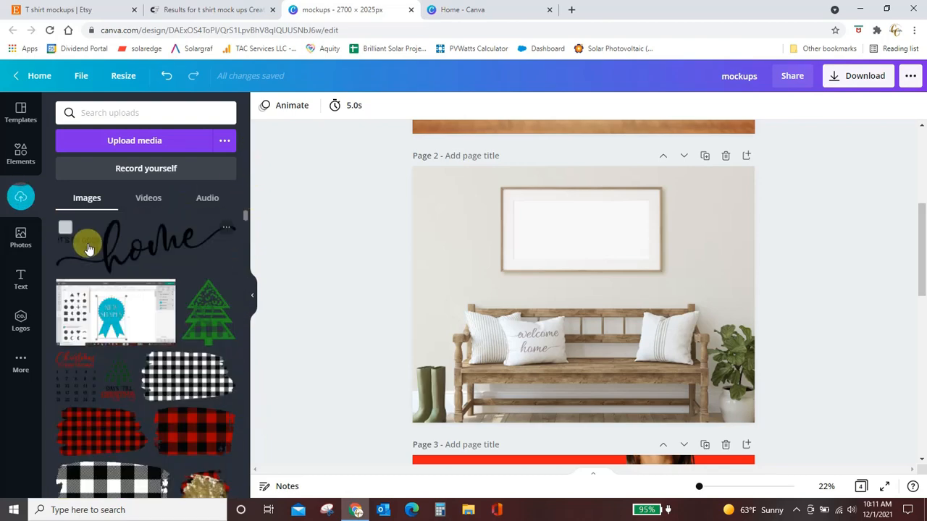
pyautogui.click(142, 247)
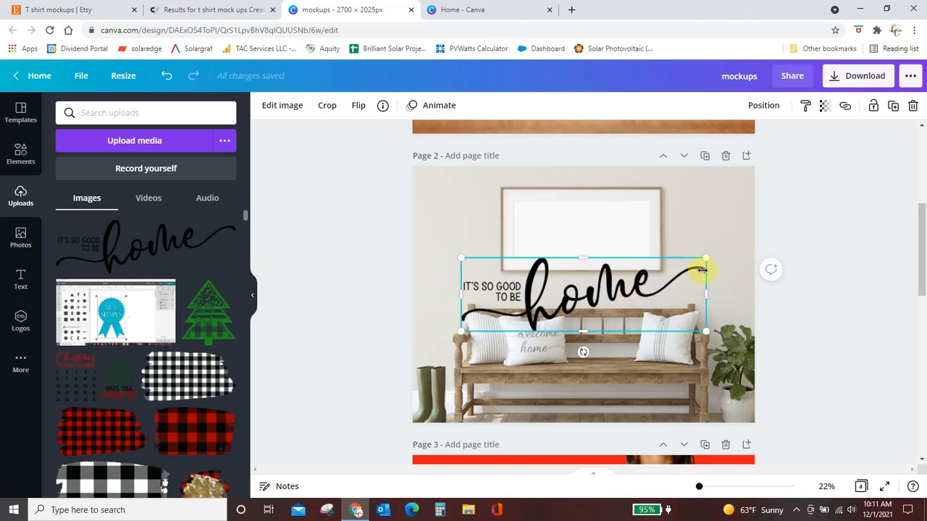
pyautogui.moveTo(708, 252); pyautogui.dragTo(613, 287)
pyautogui.moveTo(533, 316); pyautogui.dragTo(587, 234)
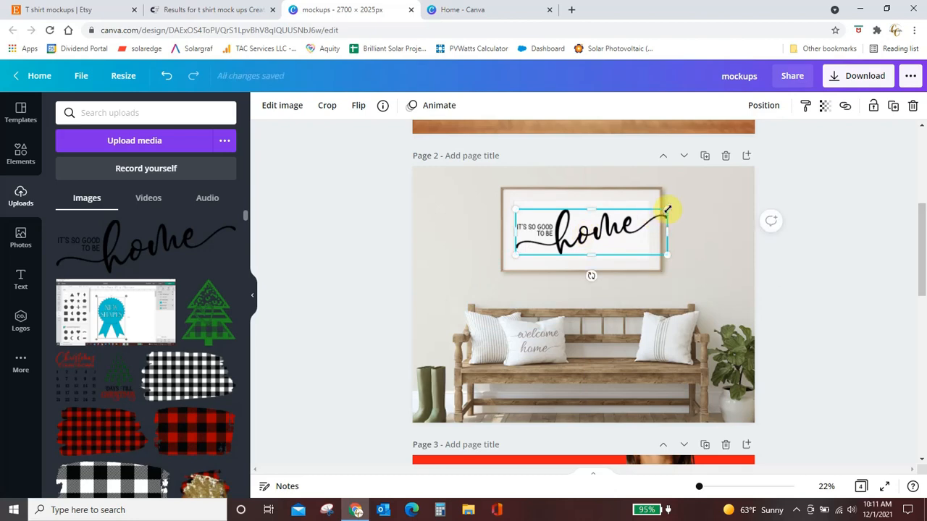
pyautogui.moveTo(667, 209); pyautogui.dragTo(649, 217)
pyautogui.click(803, 241)
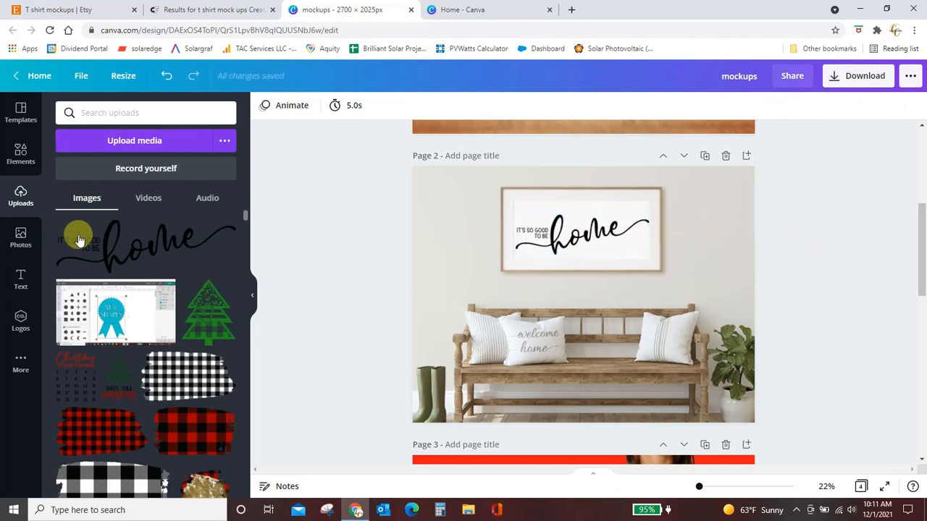
# Add the circular Crystal's Crafties brand logo to page 2 and place it in the page's upper-left corner.
pyautogui.click(21, 316)
pyautogui.click(75, 194)
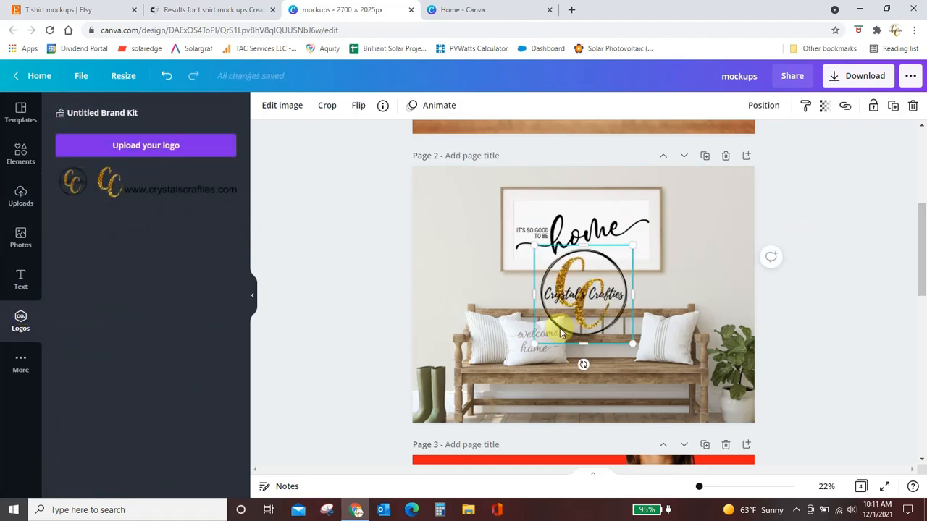
pyautogui.moveTo(582, 327); pyautogui.dragTo(460, 248)
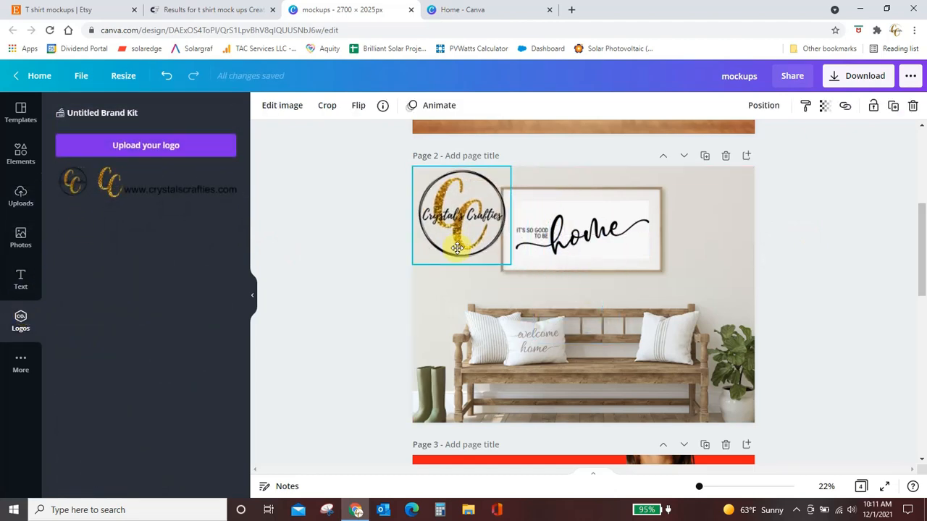
pyautogui.click(345, 296)
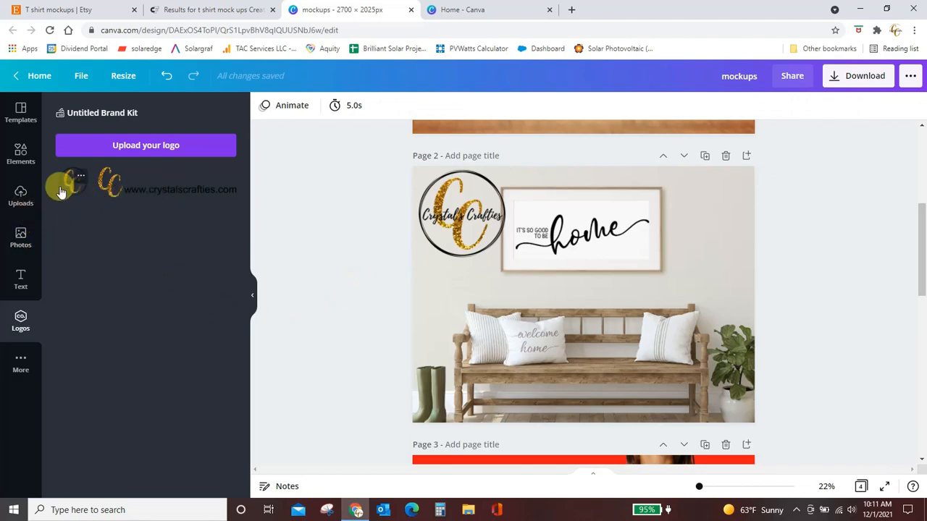
# Try the uploaded repeating watermark over the picture frame on page 2, cropped at its top and bottom edges, and delete it again.
pyautogui.click(20, 194)
pyautogui.moveTo(245, 215); pyautogui.dragTo(245, 422)
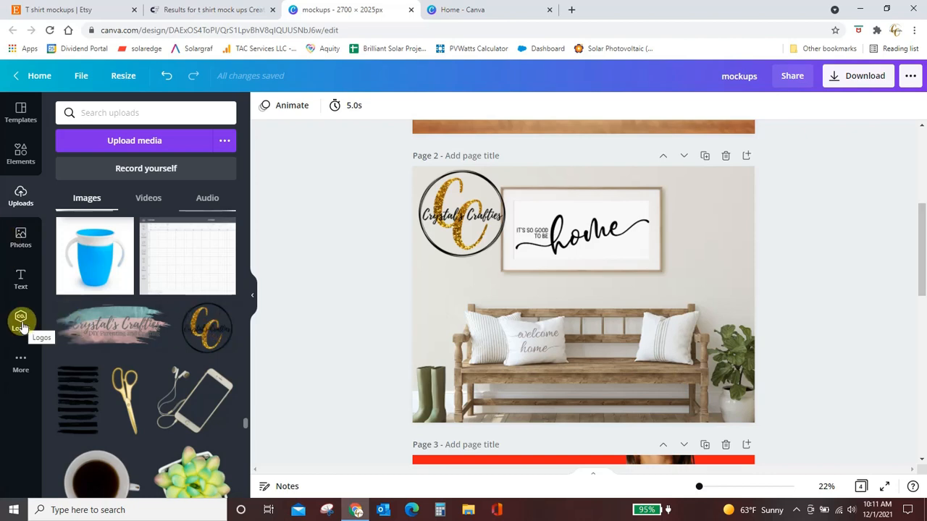
pyautogui.scroll(5, 94, 344)
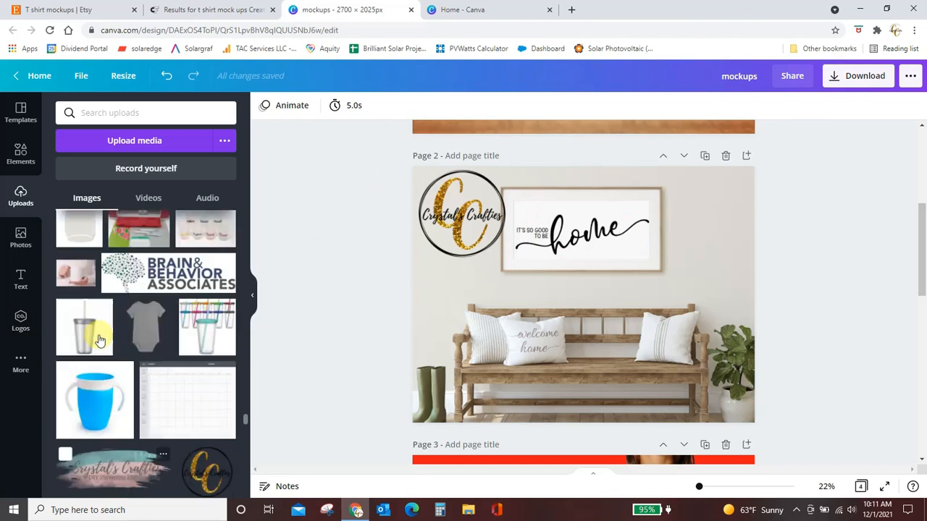
pyautogui.scroll(4, 100, 340)
pyautogui.scroll(-3, 100, 340)
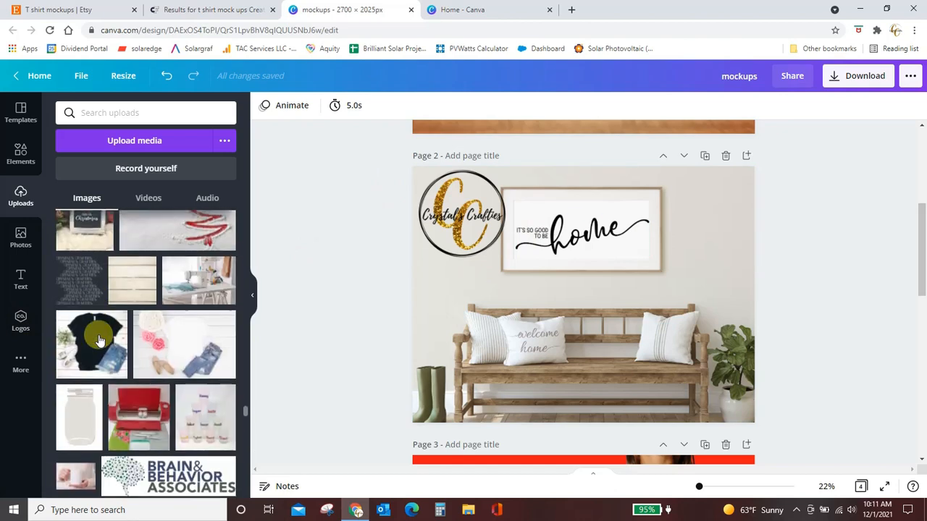
pyautogui.click(81, 278)
pyautogui.moveTo(610, 331); pyautogui.dragTo(599, 279)
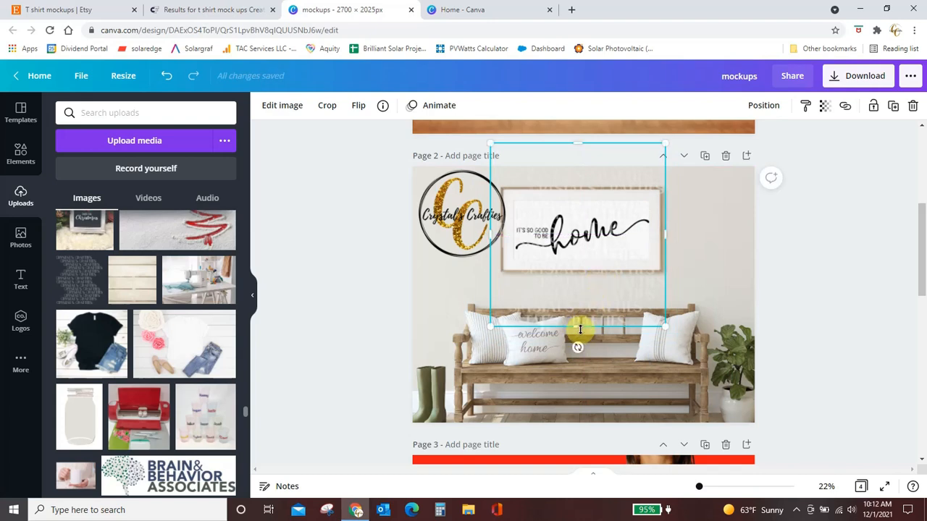
pyautogui.moveTo(579, 330); pyautogui.dragTo(579, 283)
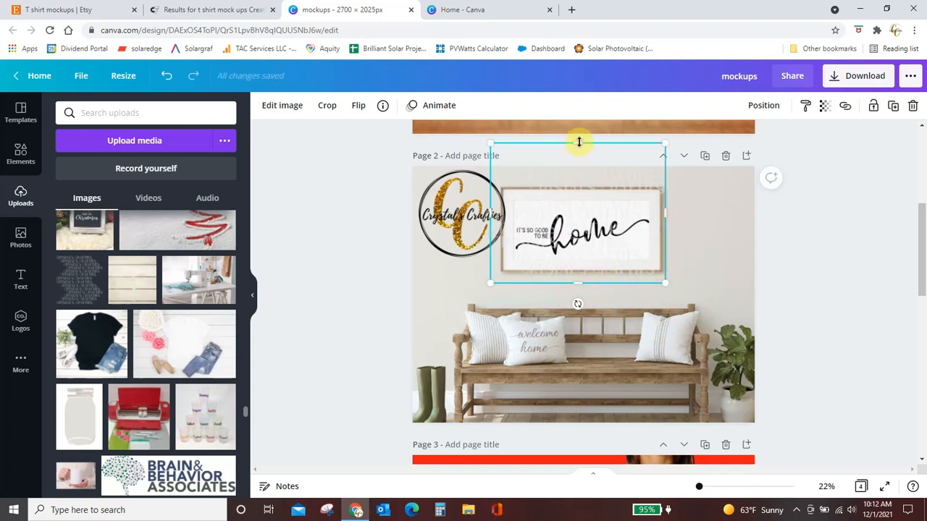
pyautogui.moveTo(579, 141); pyautogui.dragTo(582, 174)
pyautogui.click(840, 307)
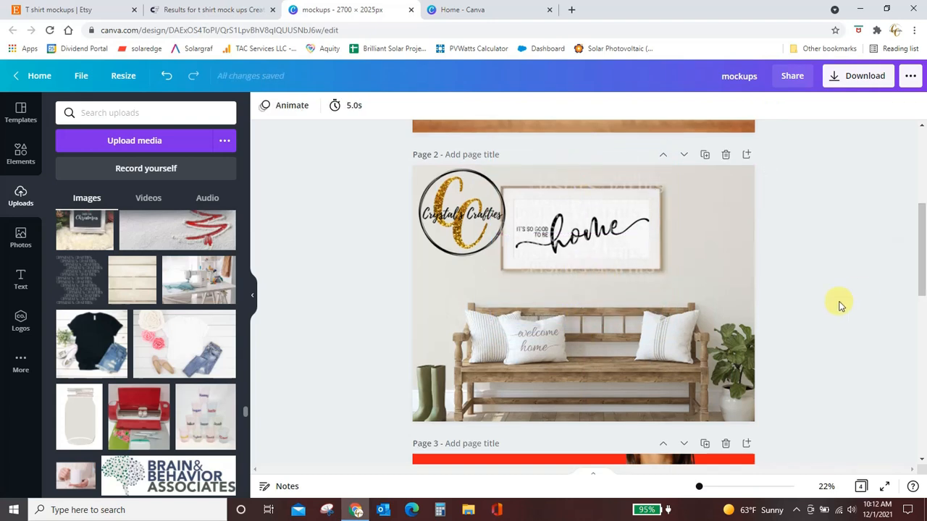
pyautogui.click(617, 186)
pyautogui.press('Delete')
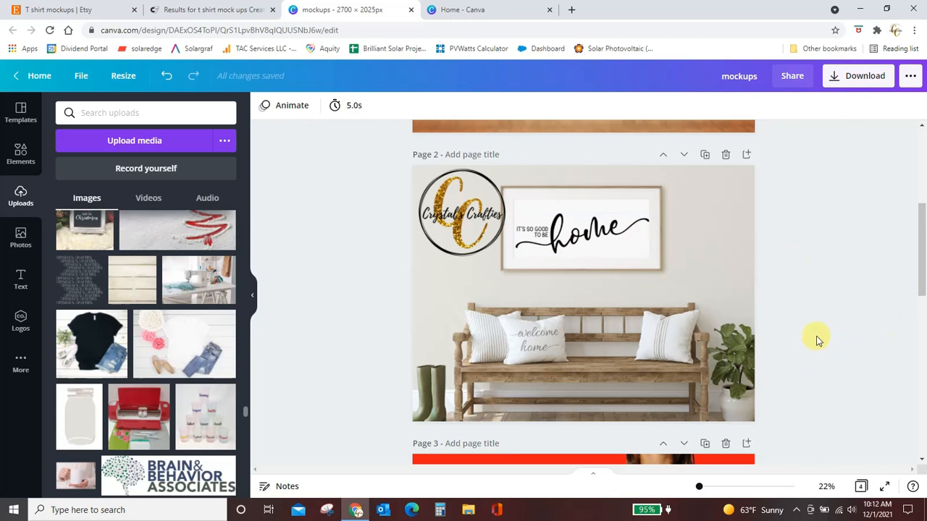
# Delete page 4 with the Christmas hot cocoa mug mockup and look over the remaining pages.
pyautogui.scroll(-5, 817, 339)
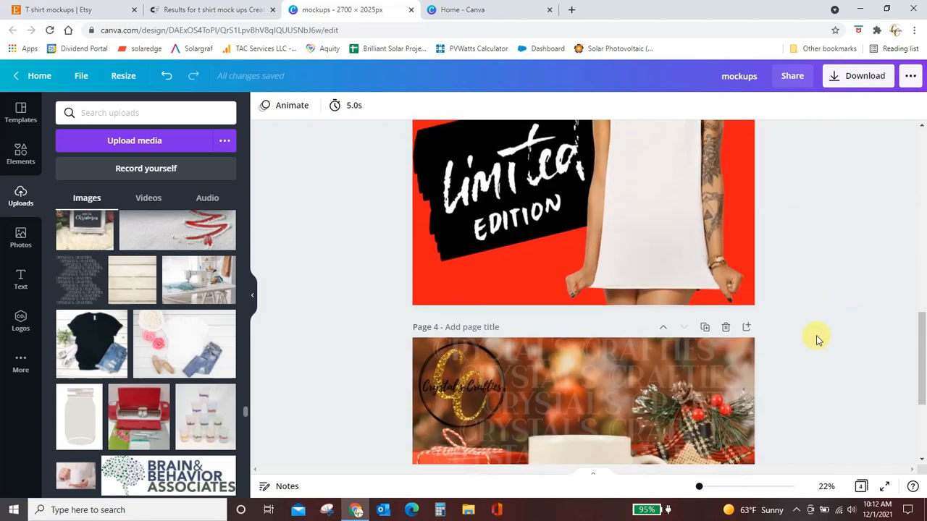
pyautogui.scroll(1, 816, 338)
pyautogui.scroll(-5, 816, 340)
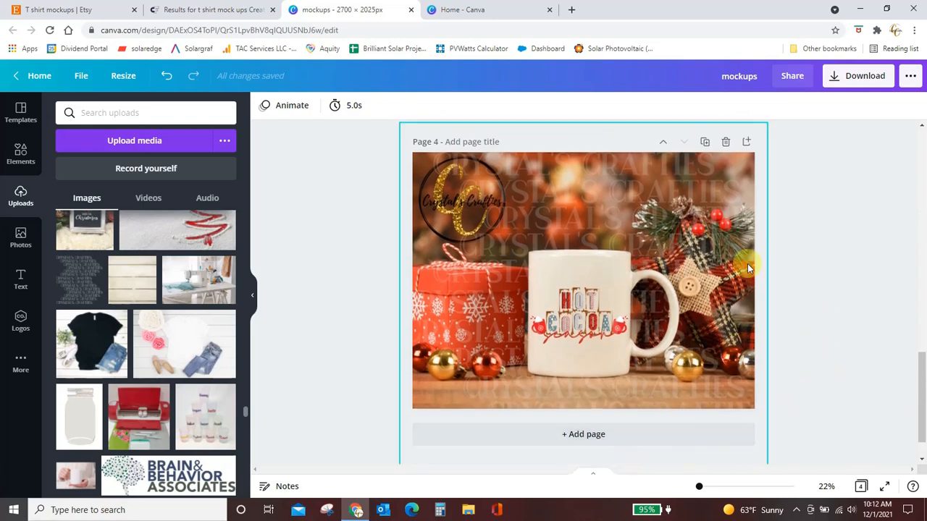
pyautogui.click(725, 141)
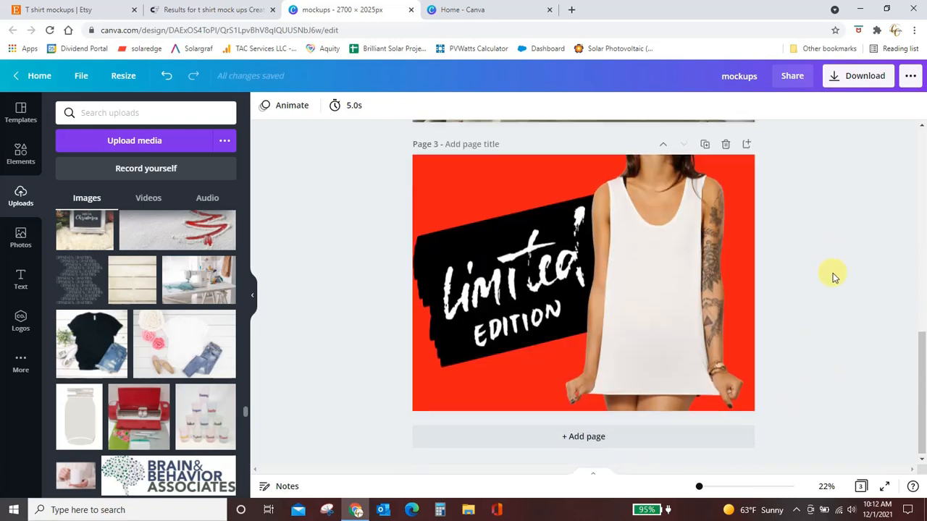
pyautogui.scroll(5, 832, 273)
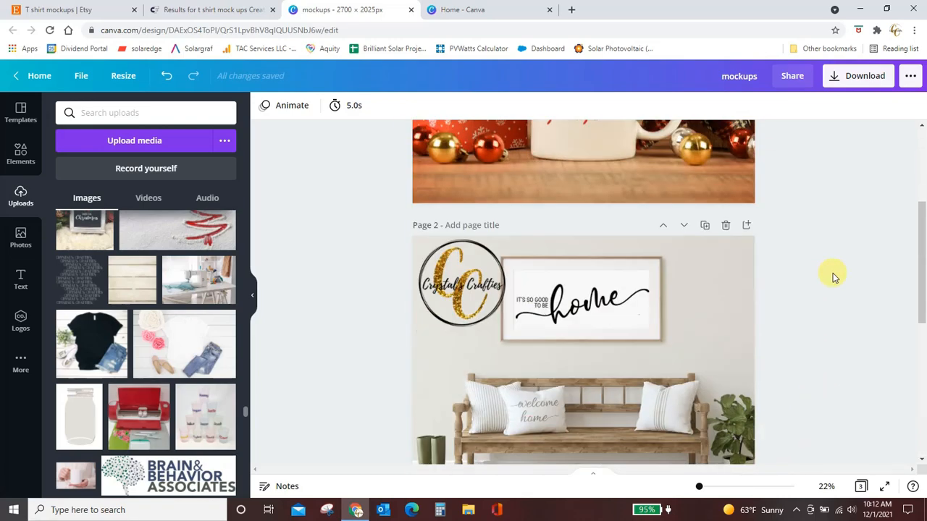
pyautogui.scroll(-5, 832, 273)
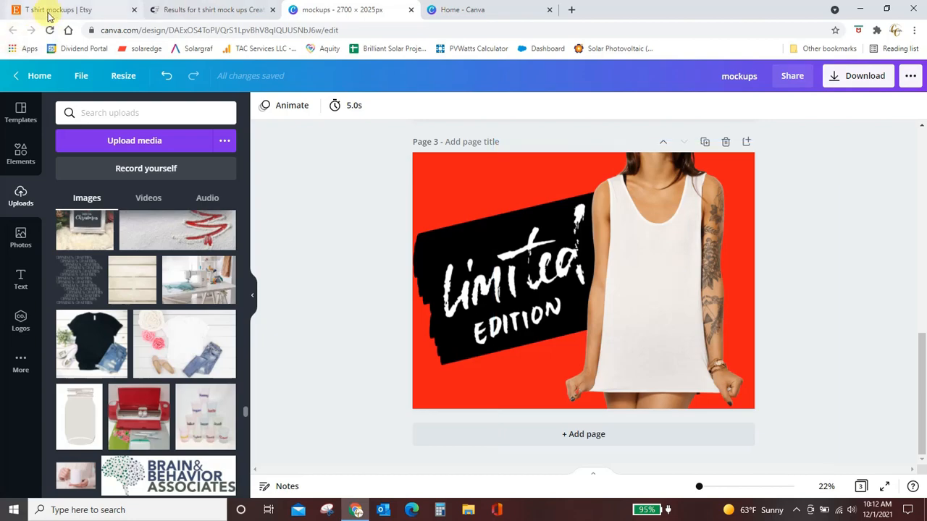
# Browse the t-shirt mockup search results on Etsy and on Creative Fabrica.
pyautogui.click(22, 10)
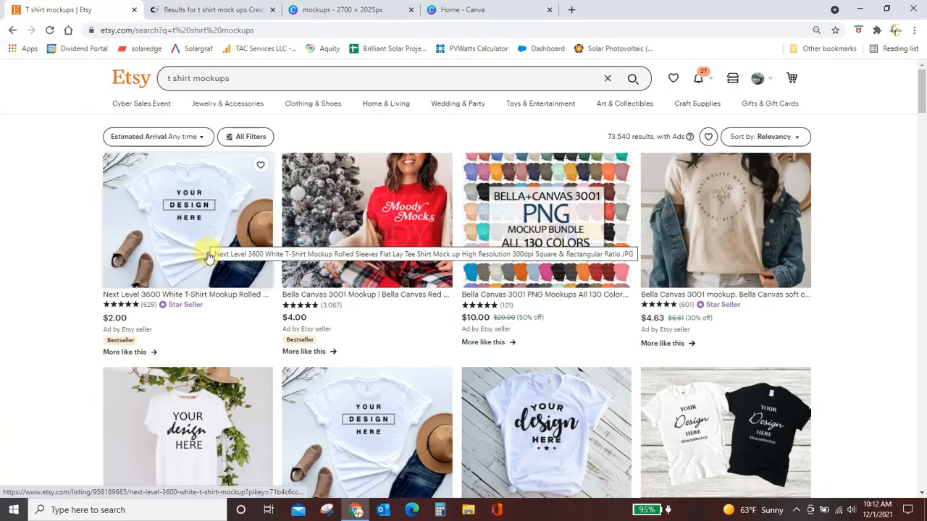
pyautogui.scroll(-4, 207, 254)
pyautogui.scroll(4, 208, 256)
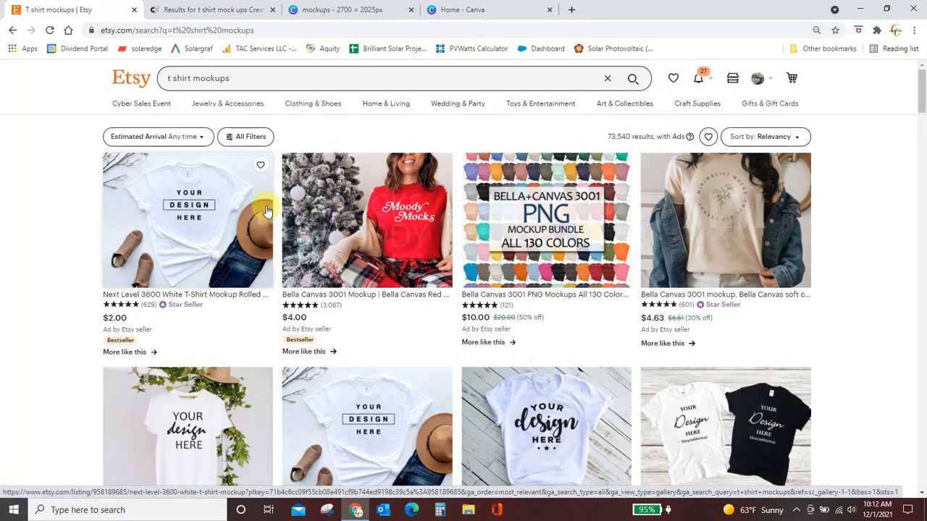
pyautogui.click(218, 10)
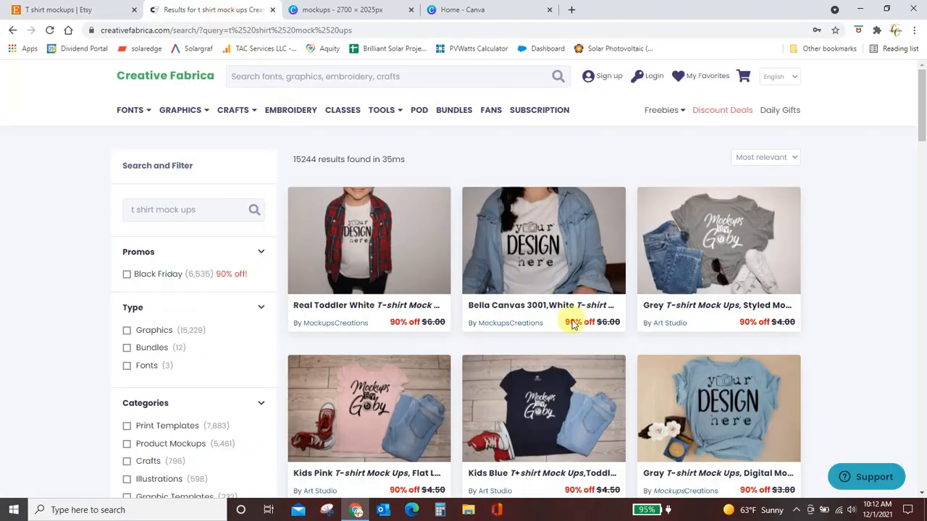
pyautogui.scroll(-3, 573, 325)
pyautogui.scroll(-7, 574, 327)
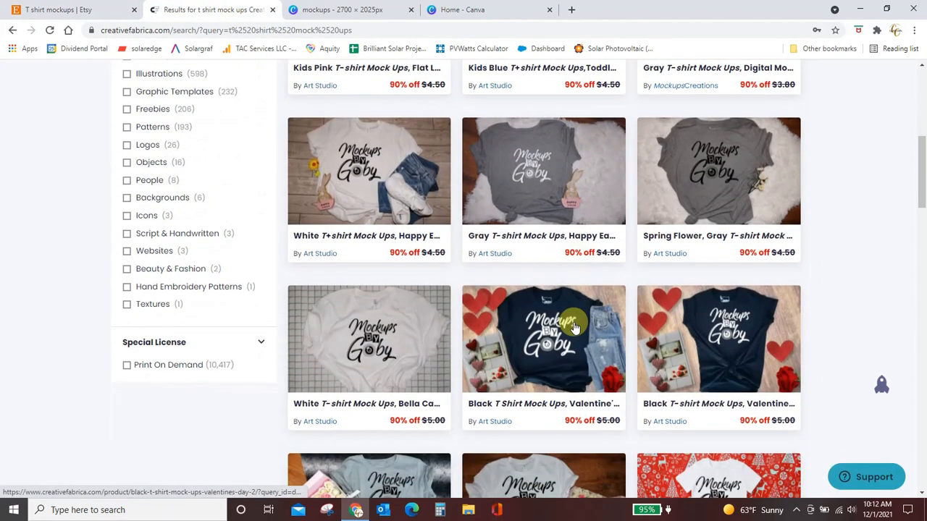
pyautogui.scroll(10, 574, 324)
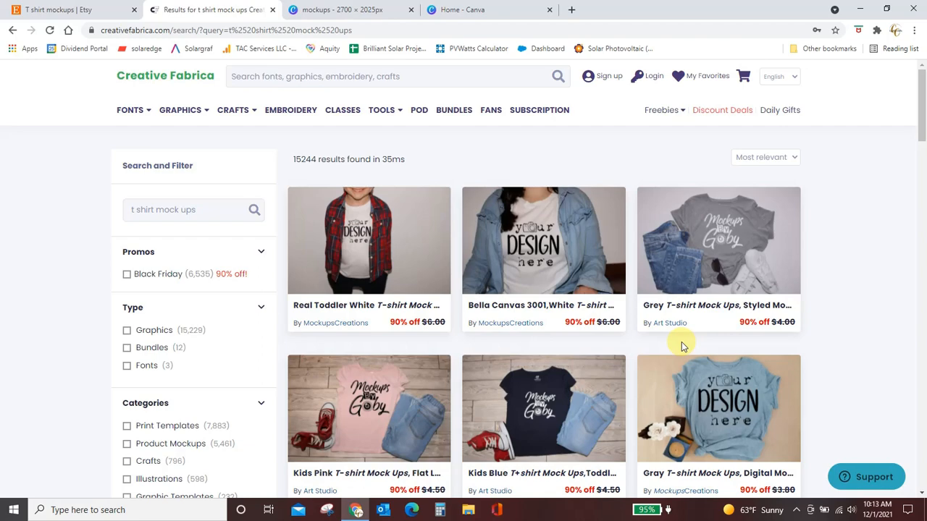
# Browse further t-shirt mockups and search Creative Fabrica for "cofee mug mock up".
pyautogui.scroll(-8, 681, 346)
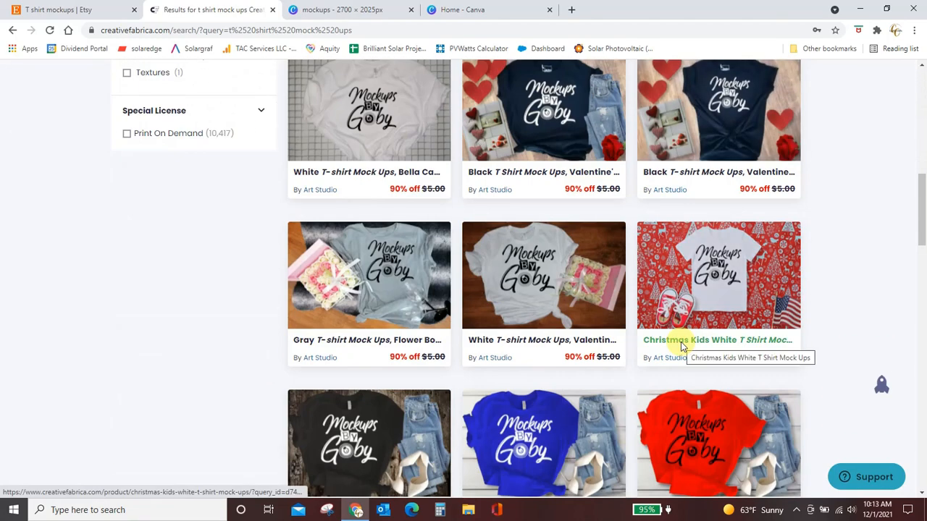
pyautogui.scroll(9, 681, 347)
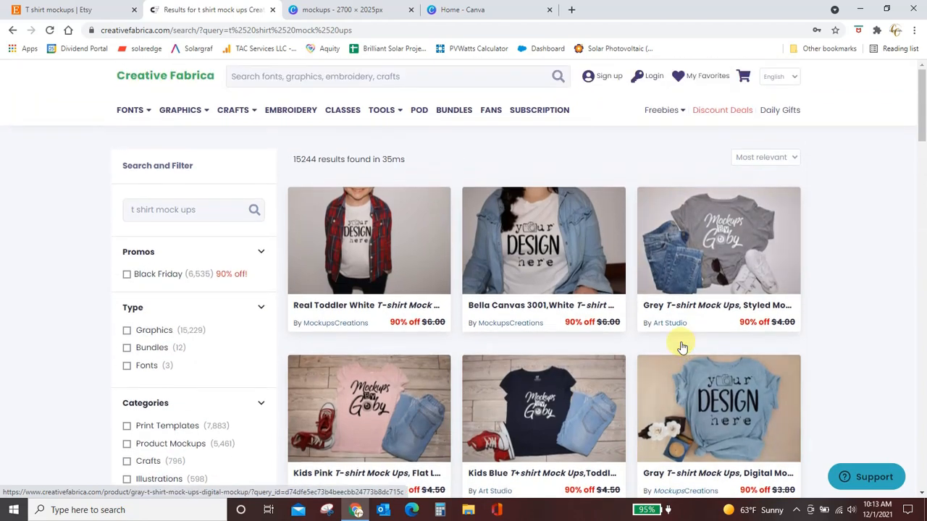
pyautogui.click(312, 76)
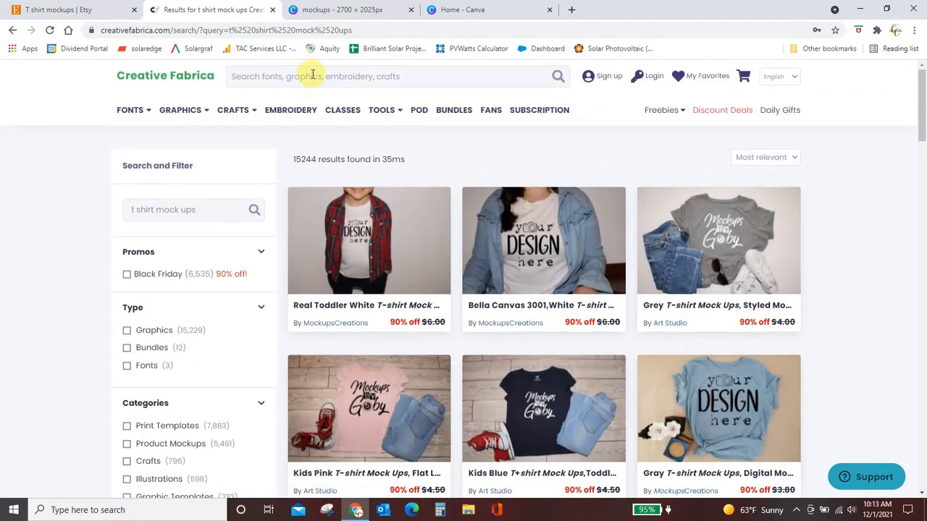
pyautogui.write('cofee mug mo')
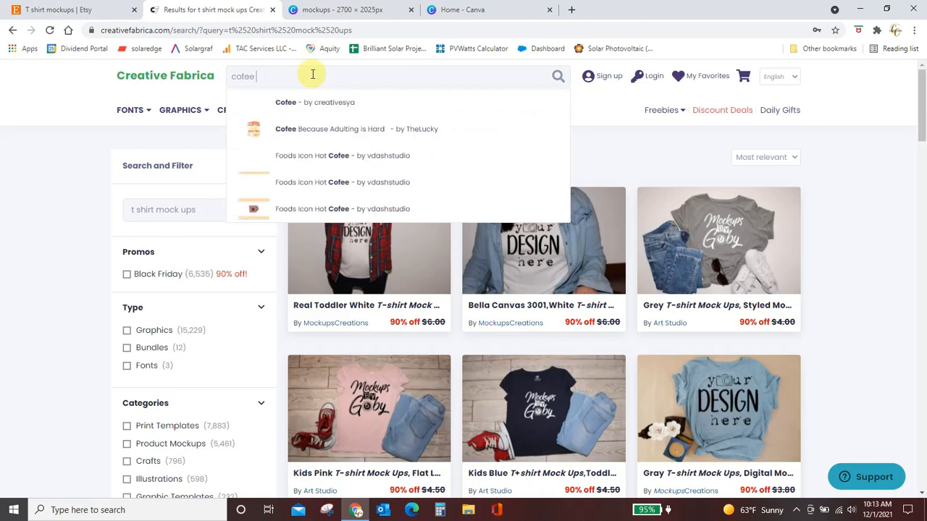
pyautogui.write('ck up')
pyautogui.press('Return')
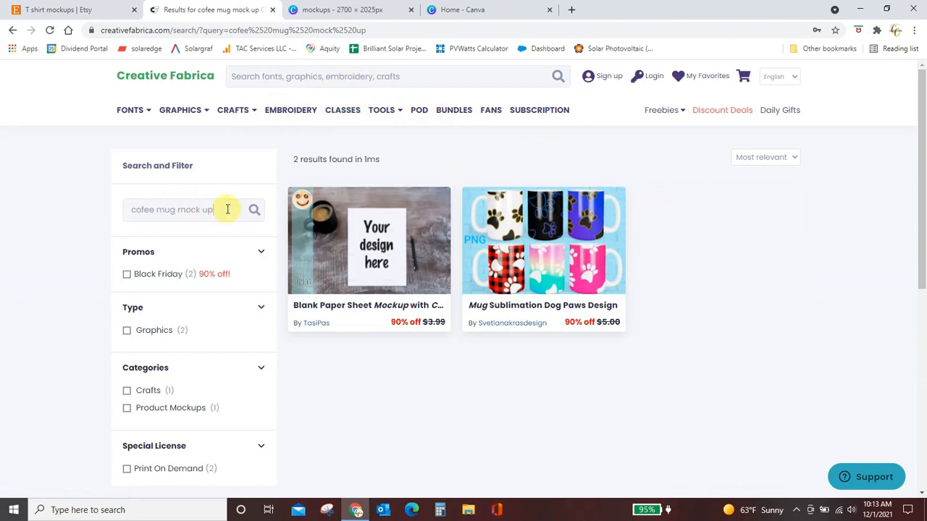
# Shorten the search term to "cofee mug" and look through the mug designs.
pyautogui.press('BackSpace')
pyautogui.press('BackSpace')
pyautogui.press('BackSpace')
pyautogui.press('BackSpace')
pyautogui.press('BackSpace')
pyautogui.press('BackSpace')
pyautogui.press('BackSpace')
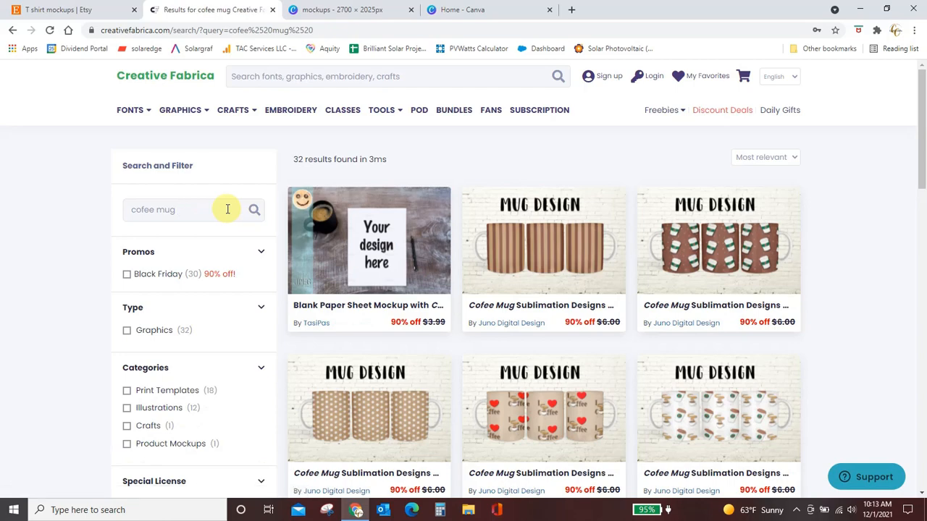
pyautogui.scroll(-3, 637, 324)
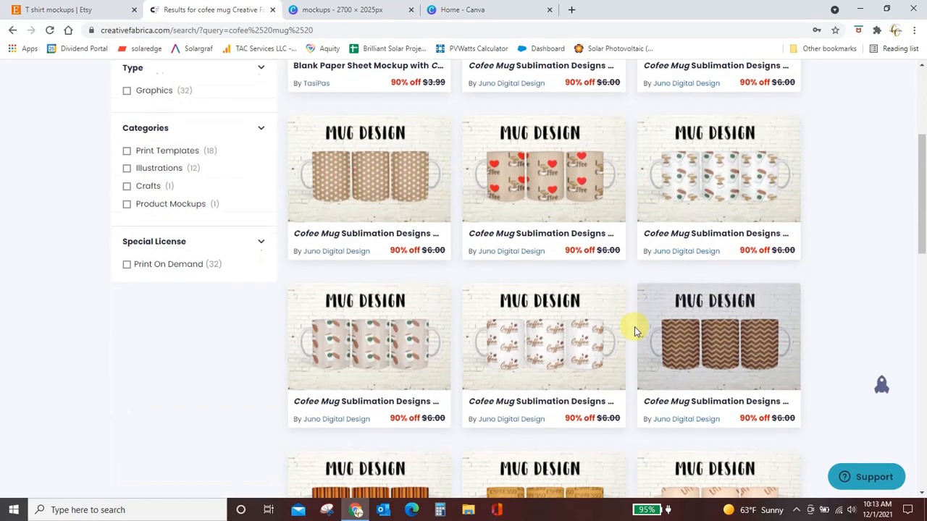
pyautogui.scroll(-3, 635, 329)
pyautogui.scroll(7, 635, 326)
pyautogui.scroll(-1, 635, 327)
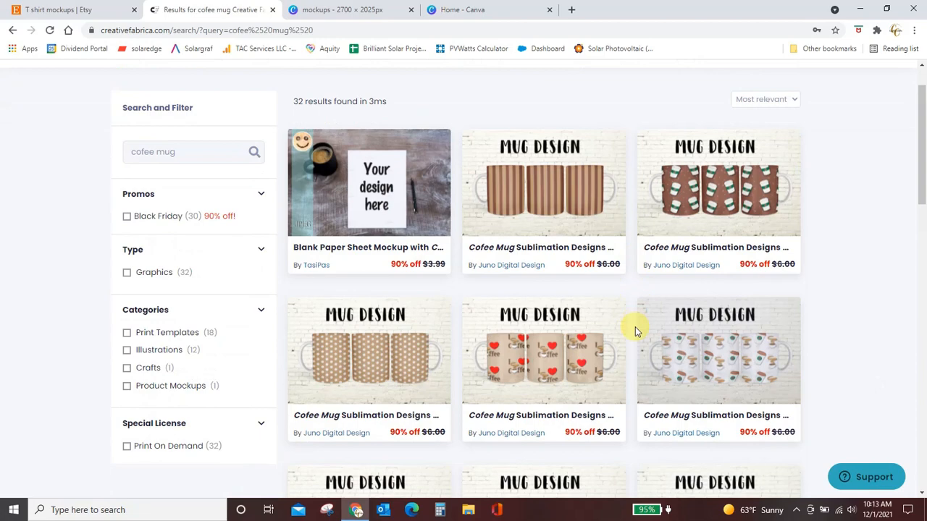
# Replace the search term with "coffee cup mock" and run the search.
pyautogui.click(185, 152)
pyautogui.press('BackSpace')
pyautogui.press('BackSpace')
pyautogui.press('BackSpace')
pyautogui.press('BackSpace')
pyautogui.press('BackSpace')
pyautogui.press('BackSpace')
pyautogui.press('BackSpace')
pyautogui.press('BackSpace')
pyautogui.press('BackSpace')
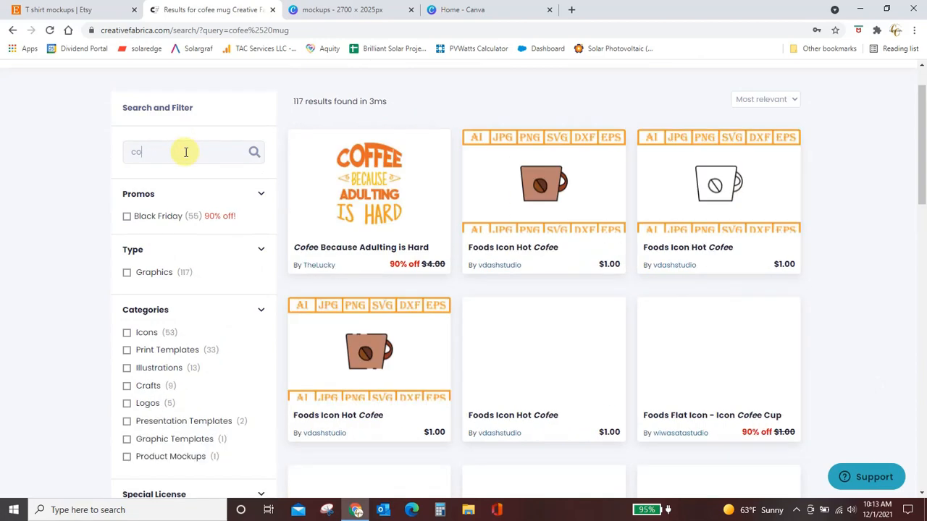
pyautogui.write('coffee cup mock')
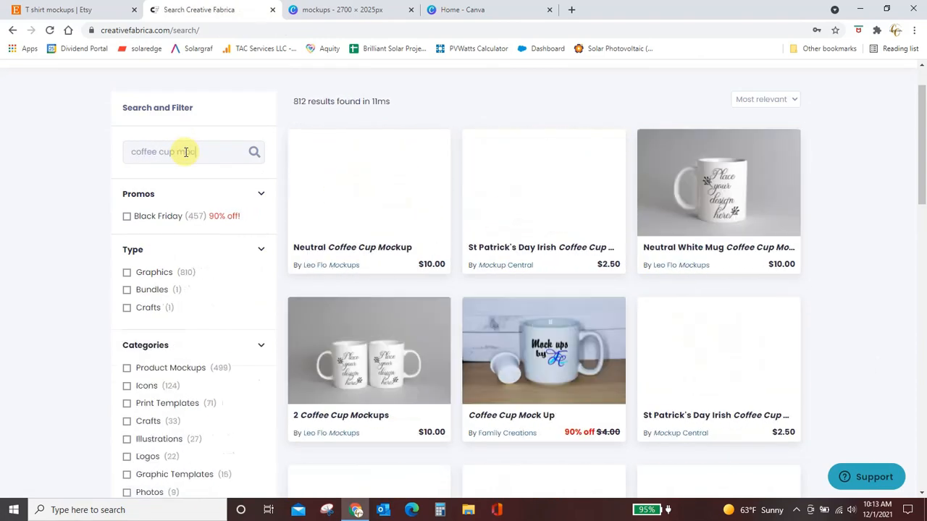
pyautogui.press('Return')
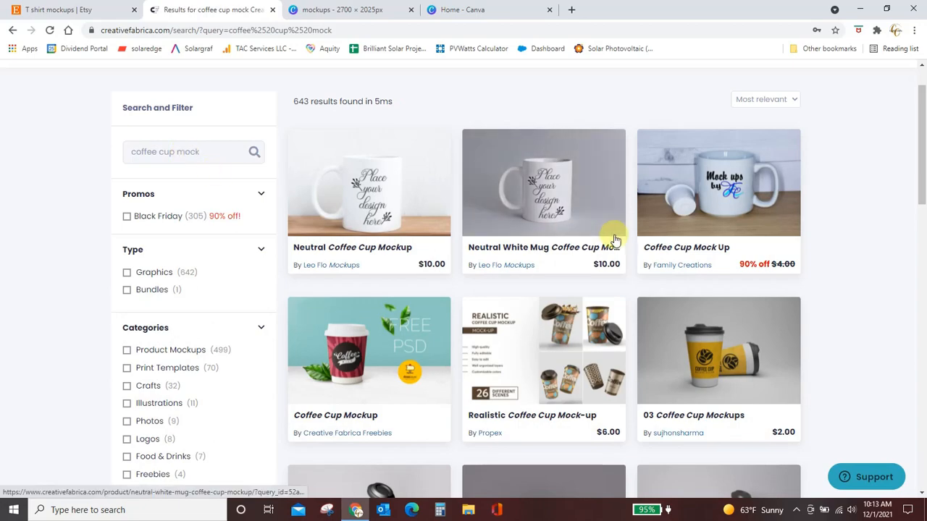
# Browse the coffee cup mockup results, and return to the mockups design in Canva, closing the Creative Fabrica and Etsy pages.
pyautogui.scroll(-5, 616, 246)
pyautogui.scroll(-6, 617, 249)
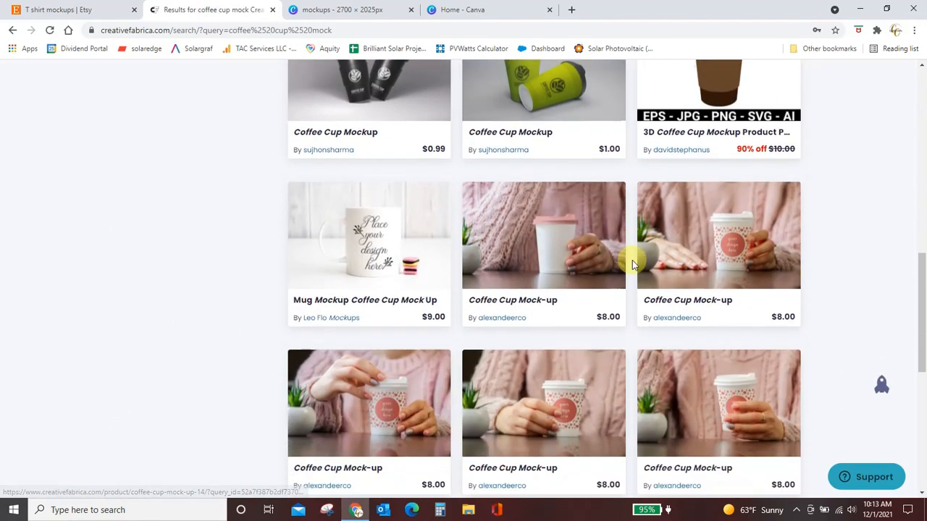
pyautogui.scroll(-5, 633, 267)
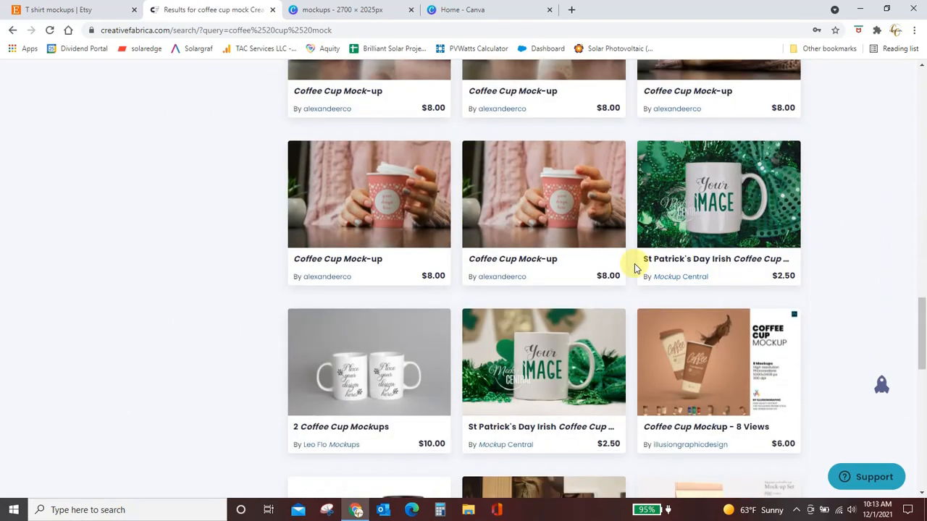
pyautogui.scroll(-7, 729, 211)
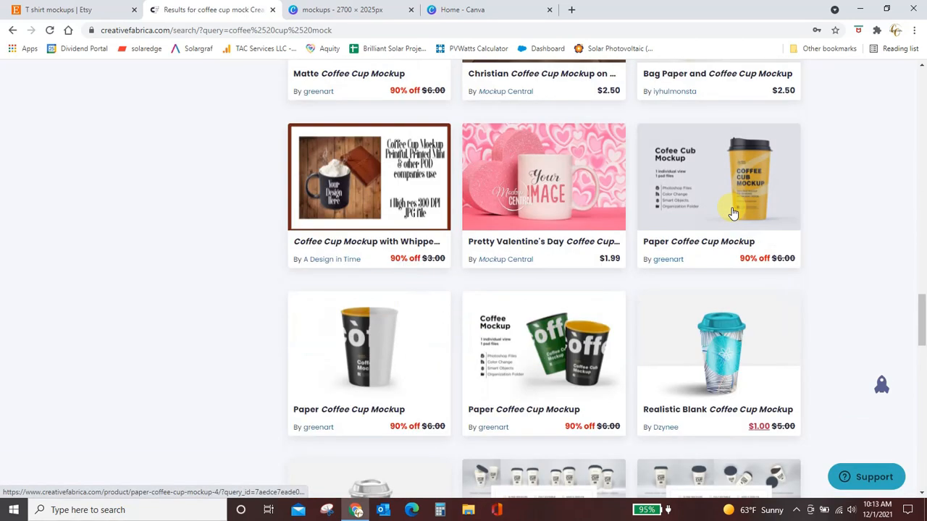
pyautogui.click(272, 10)
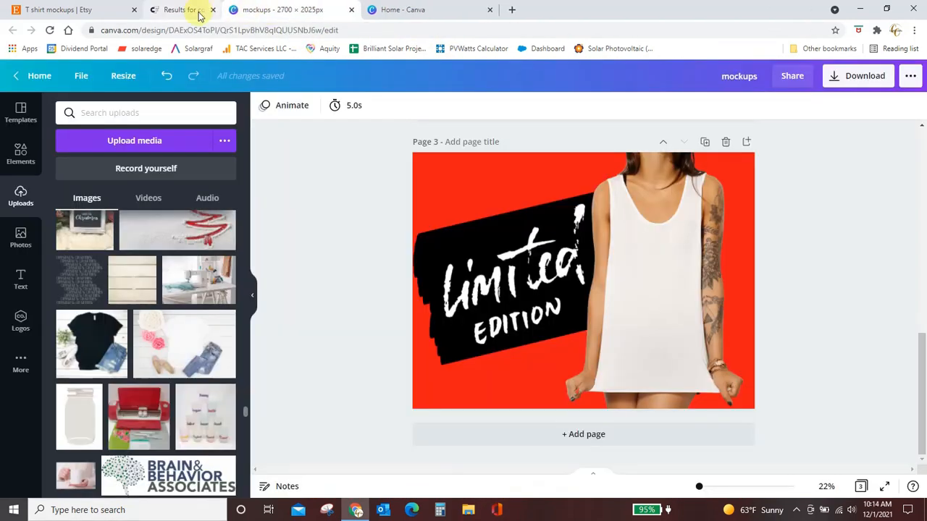
pyautogui.click(134, 10)
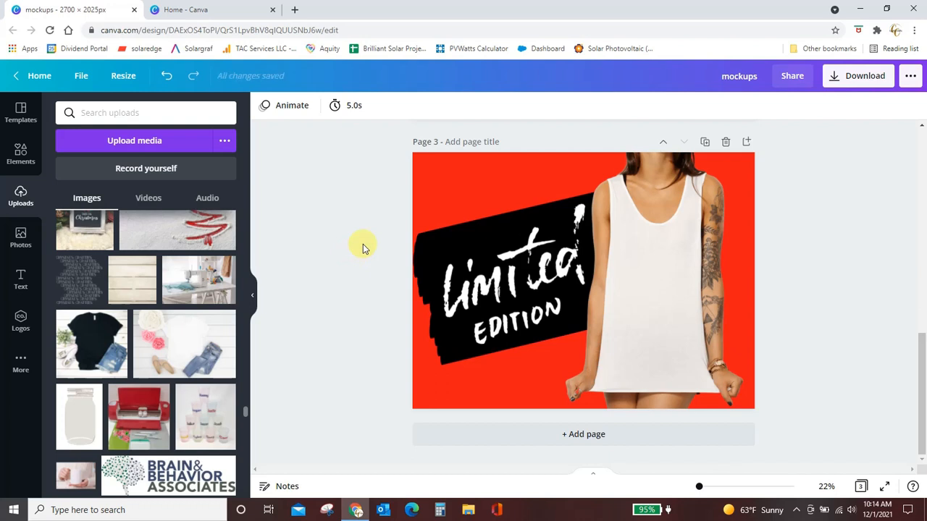
# Open the design "Copy of Copy of SVG File digital download" from all designs, look through its pages and close it.
pyautogui.click(226, 10)
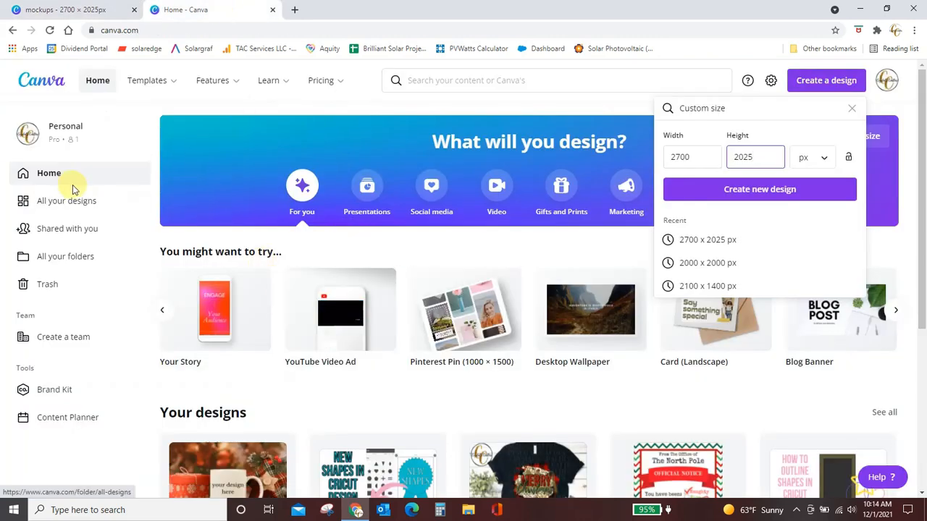
pyautogui.click(59, 203)
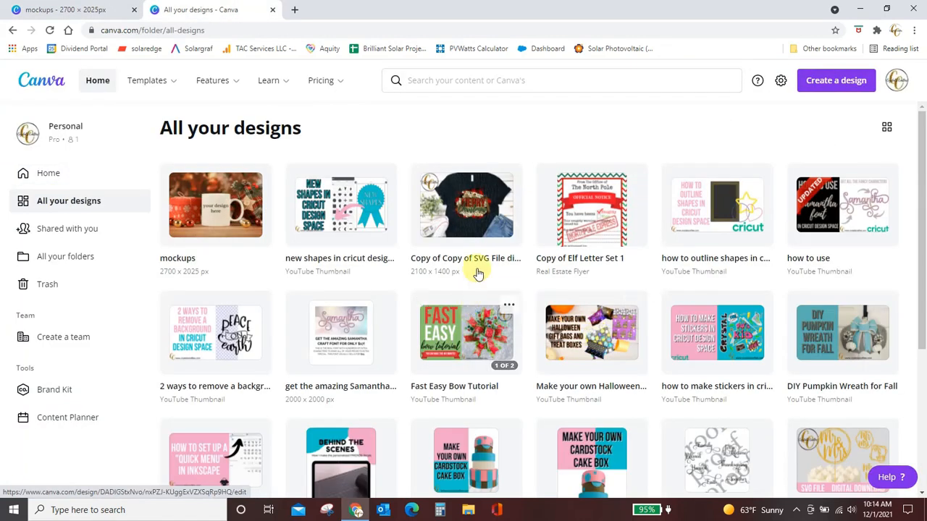
pyautogui.click(474, 229)
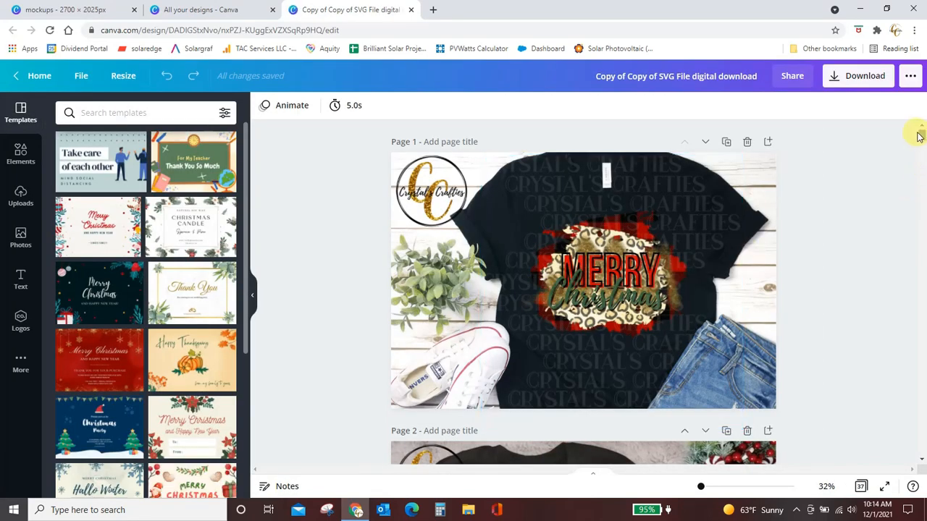
pyautogui.moveTo(922, 136); pyautogui.dragTo(921, 268)
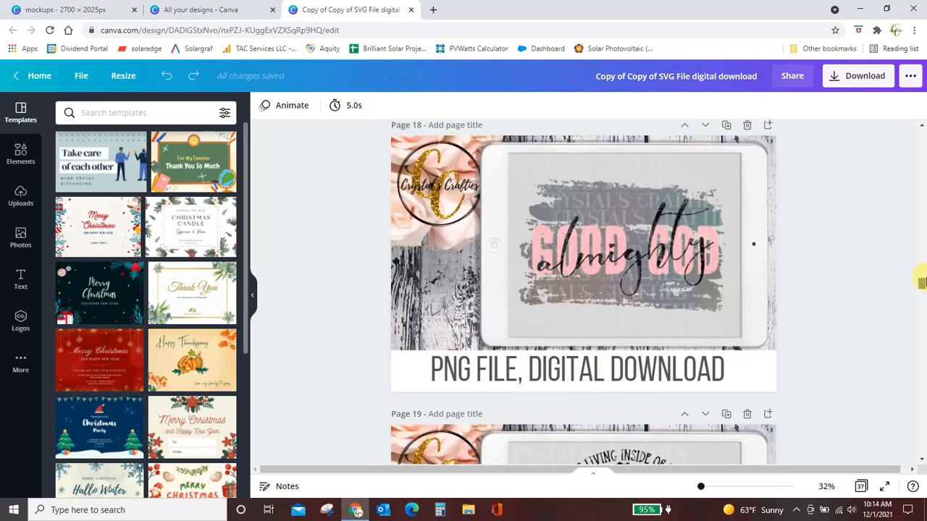
pyautogui.moveTo(922, 282); pyautogui.dragTo(921, 397)
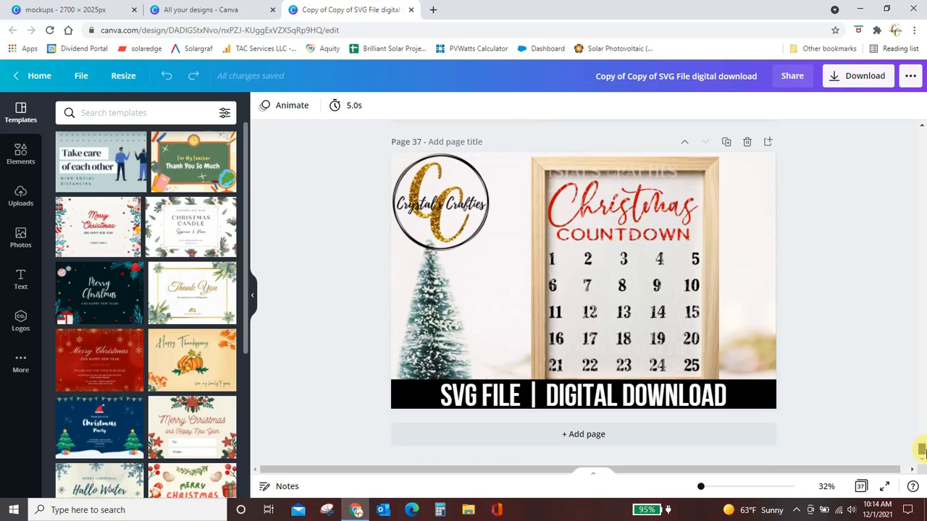
pyautogui.moveTo(921, 450); pyautogui.dragTo(922, 168)
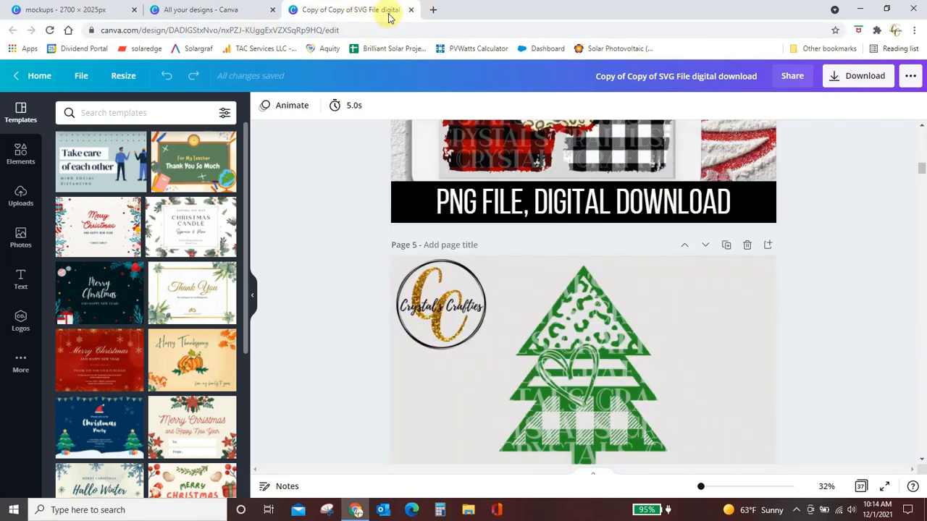
pyautogui.click(411, 9)
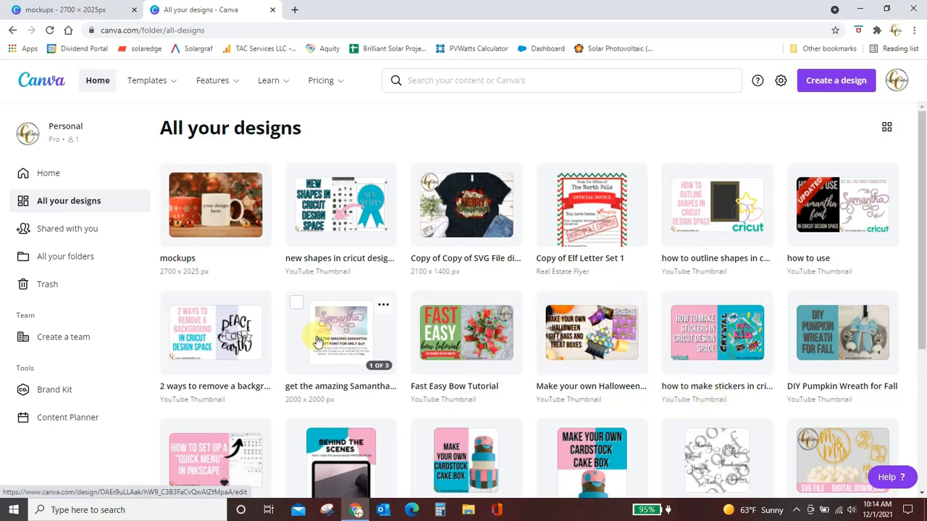
# Look through the thumbnails of all saved Canva designs and return to the beginning of the list.
pyautogui.scroll(-3, 317, 341)
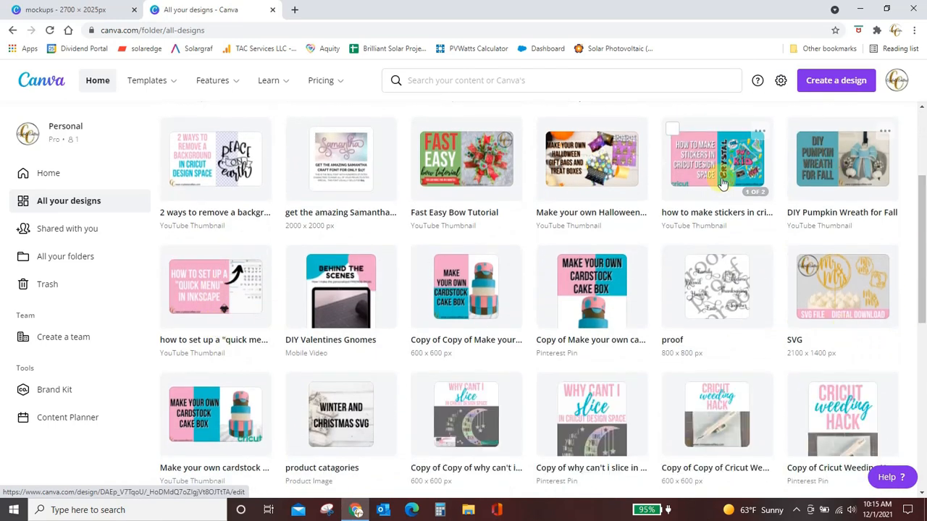
pyautogui.scroll(-5, 792, 221)
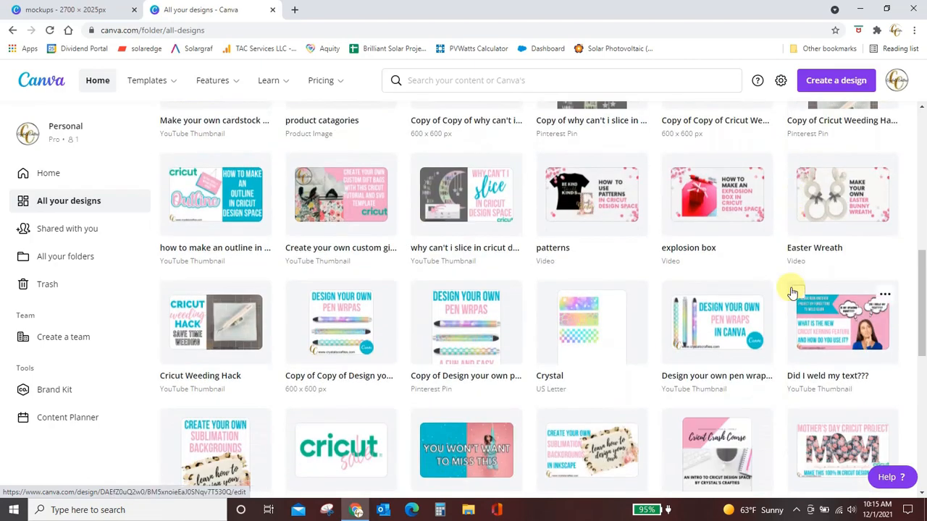
pyautogui.scroll(-4, 613, 268)
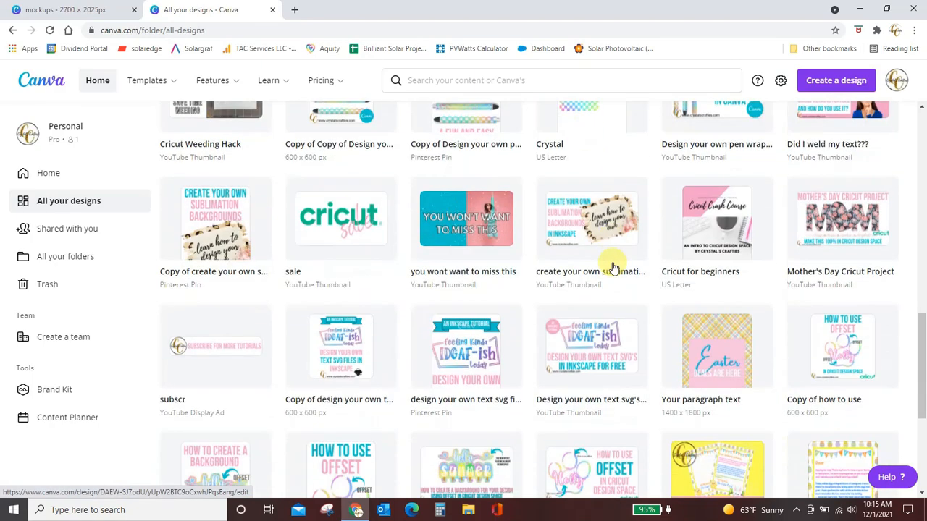
pyautogui.scroll(-2, 613, 265)
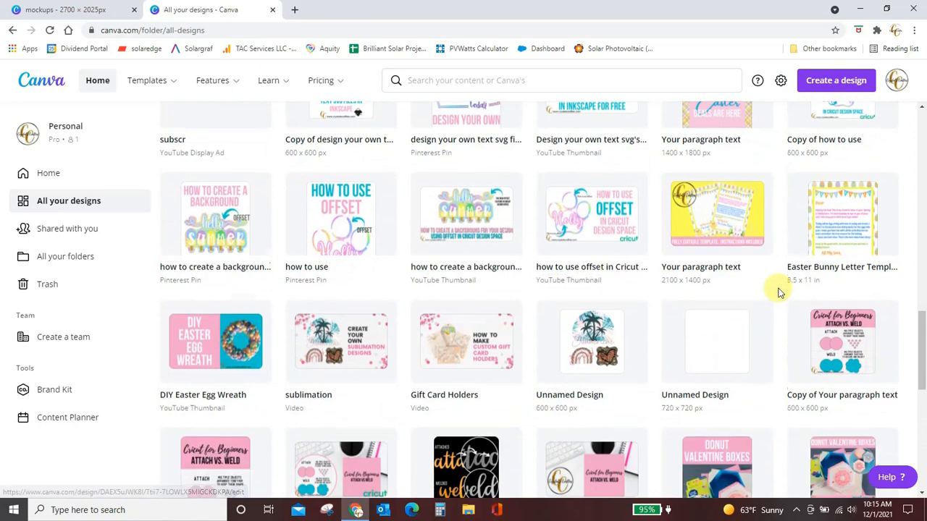
pyautogui.scroll(-1, 780, 292)
pyautogui.scroll(2, 779, 292)
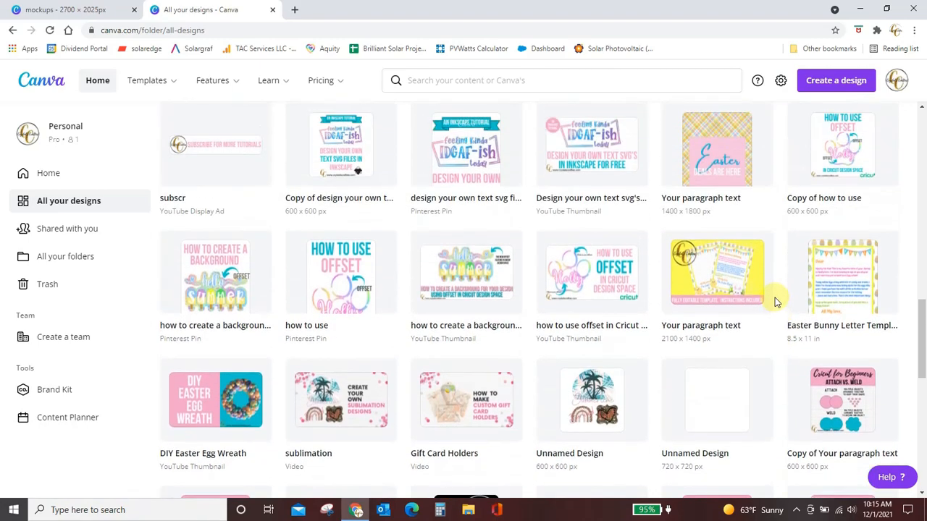
pyautogui.moveTo(921, 319); pyautogui.dragTo(921, 170)
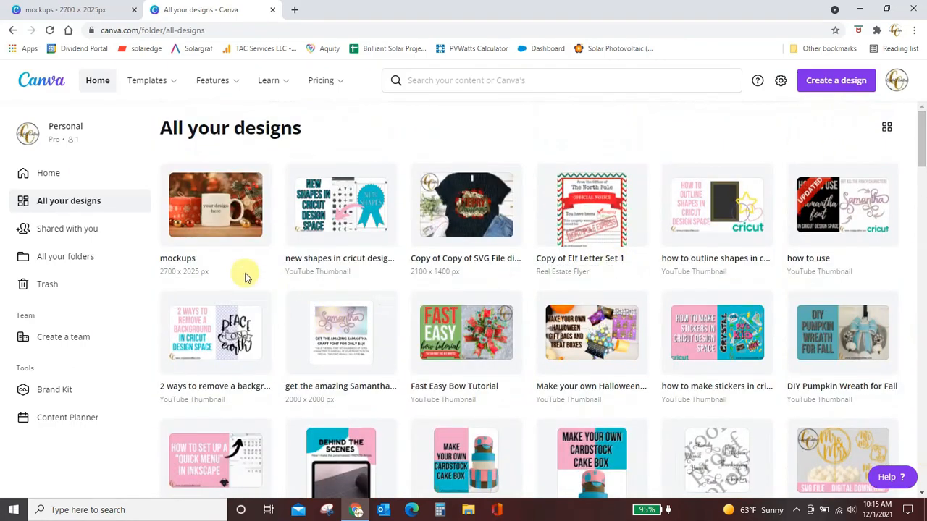
# Add a new page 4 to the mockups design and set its background colour to white.
pyautogui.click(94, 11)
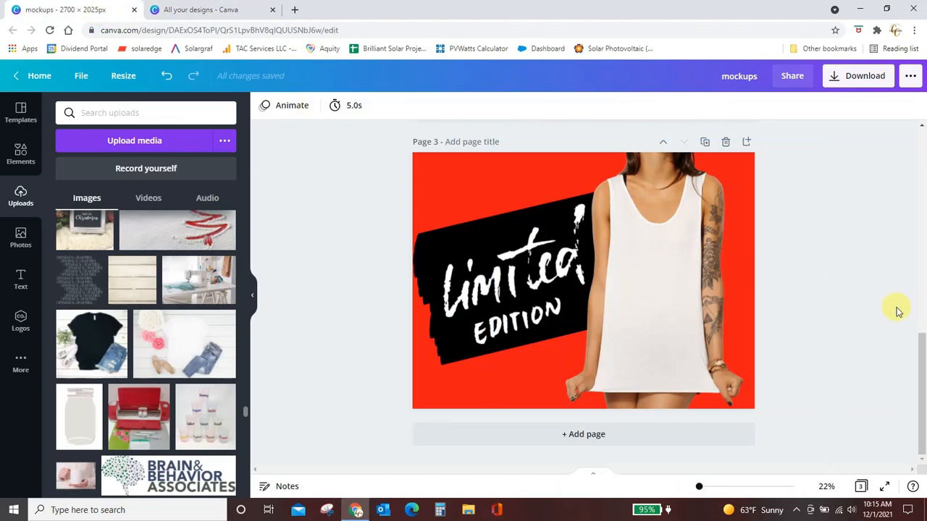
pyautogui.click(581, 436)
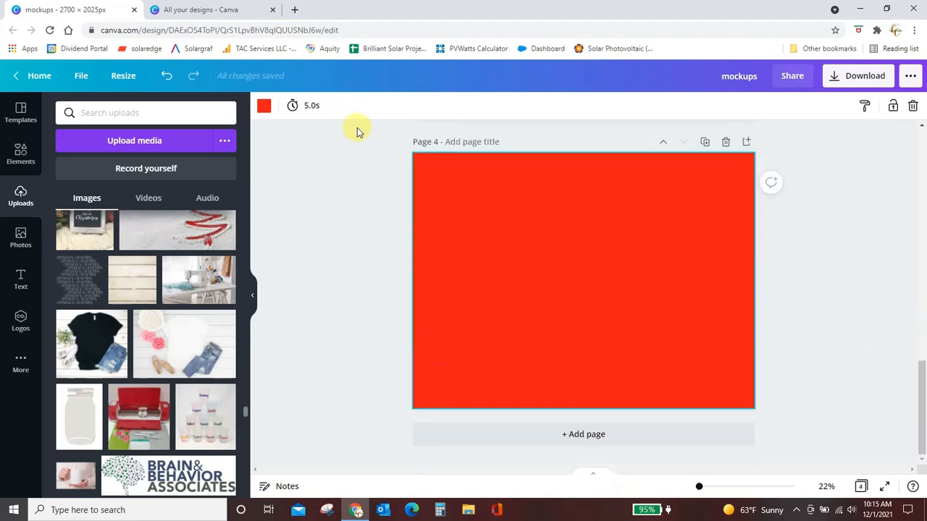
pyautogui.click(264, 105)
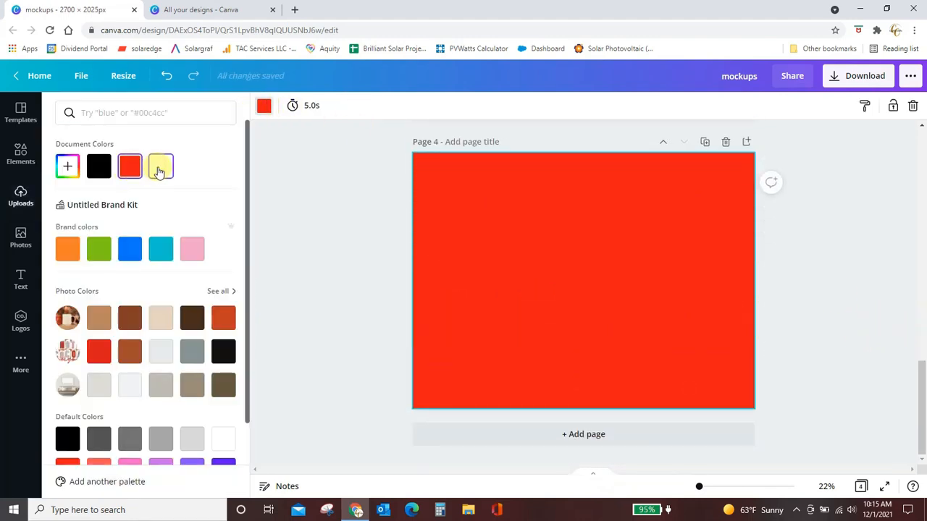
pyautogui.click(160, 167)
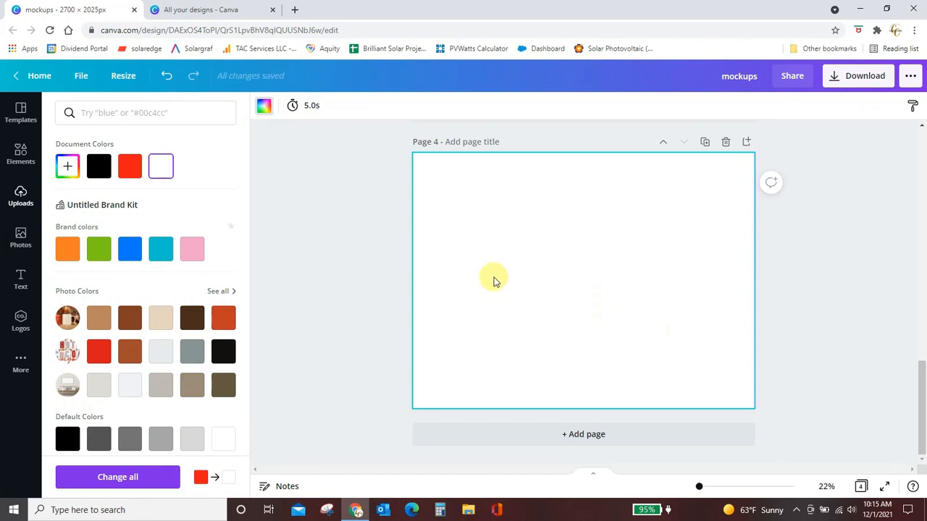
pyautogui.click(382, 293)
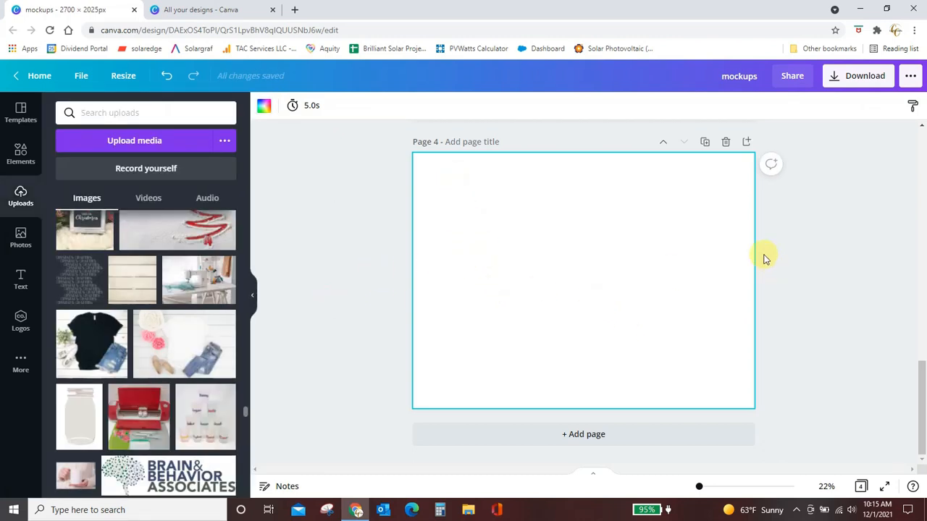
# Review the earlier pages of the mockups design, and search the photo library for "white t shirt".
pyautogui.scroll(3, 861, 297)
pyautogui.scroll(3, 739, 221)
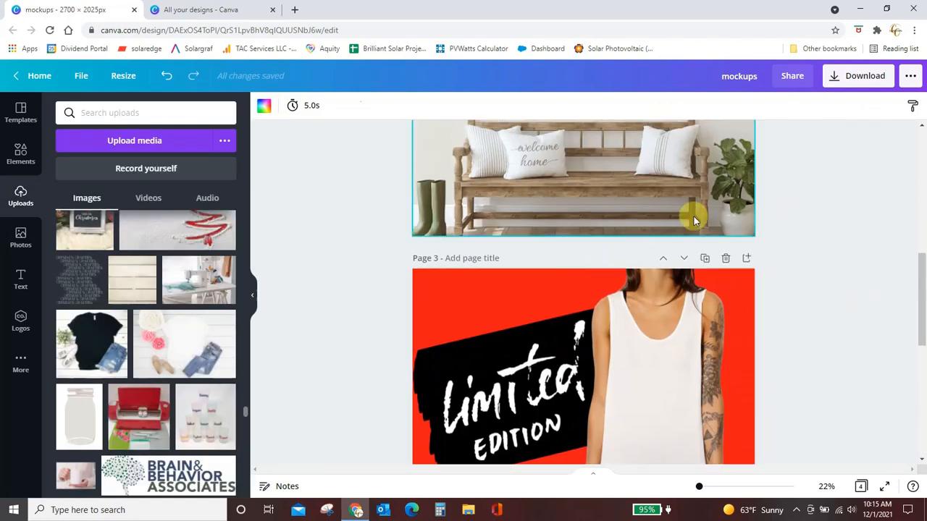
pyautogui.scroll(-5, 860, 277)
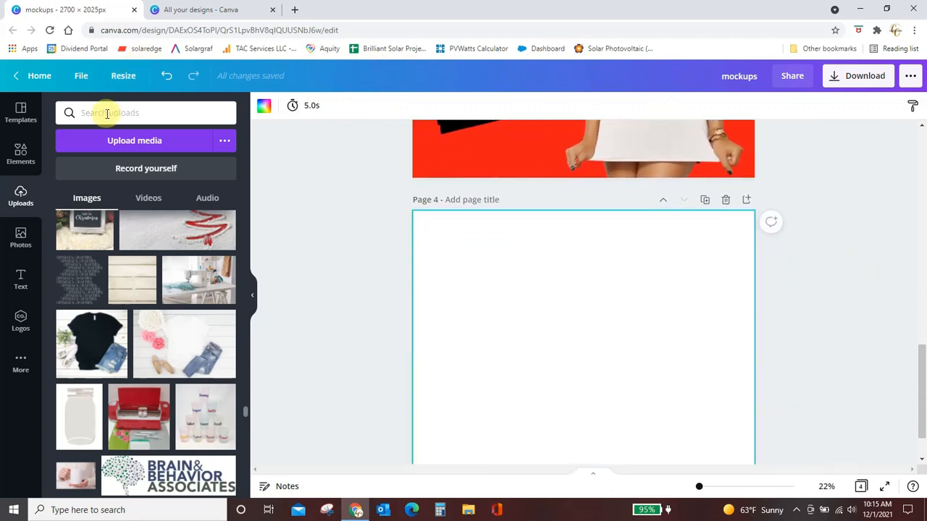
pyautogui.click(21, 237)
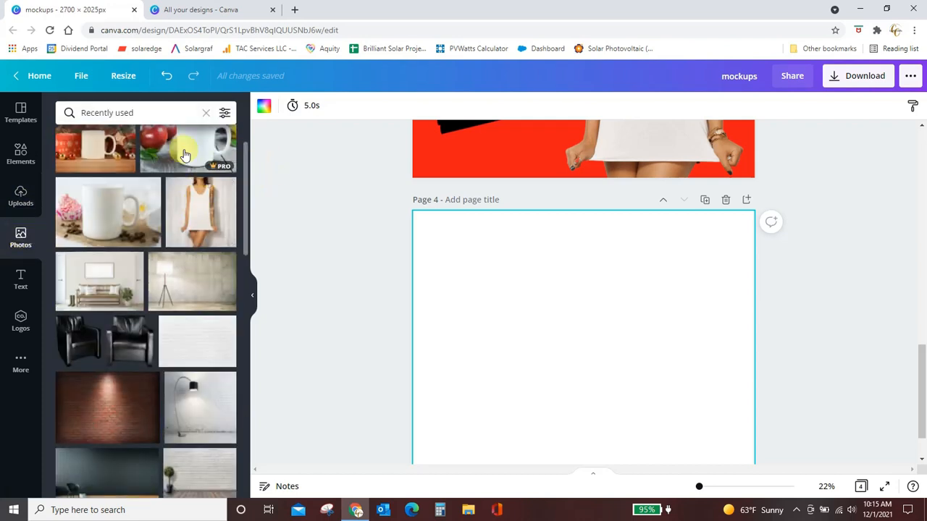
pyautogui.click(207, 115)
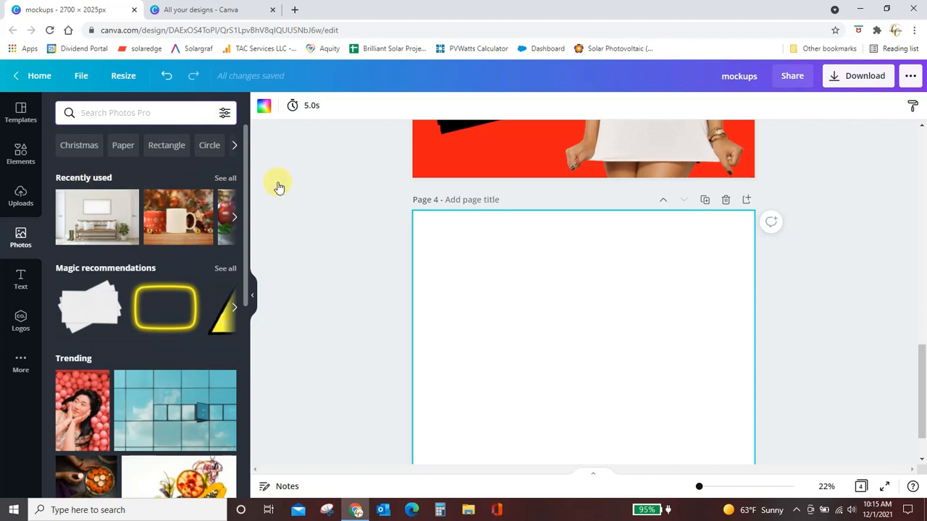
pyautogui.click(123, 120)
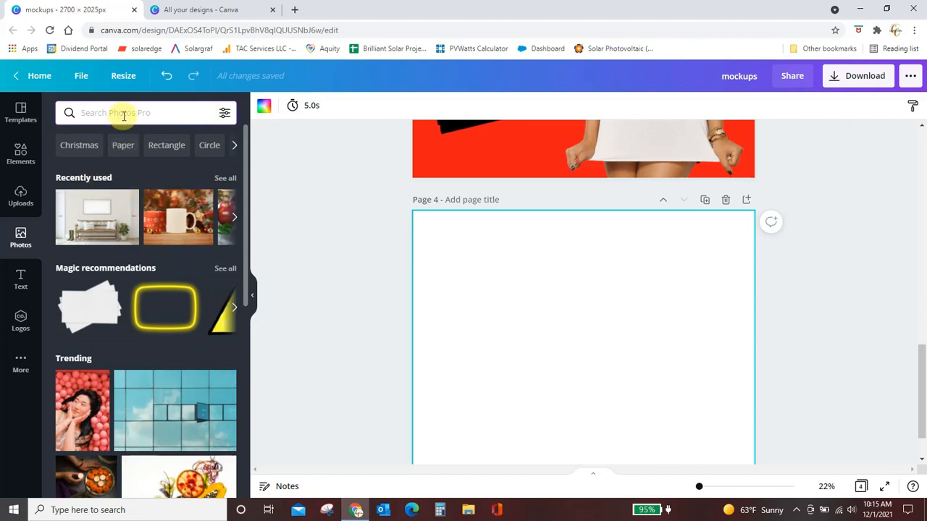
pyautogui.write('white')
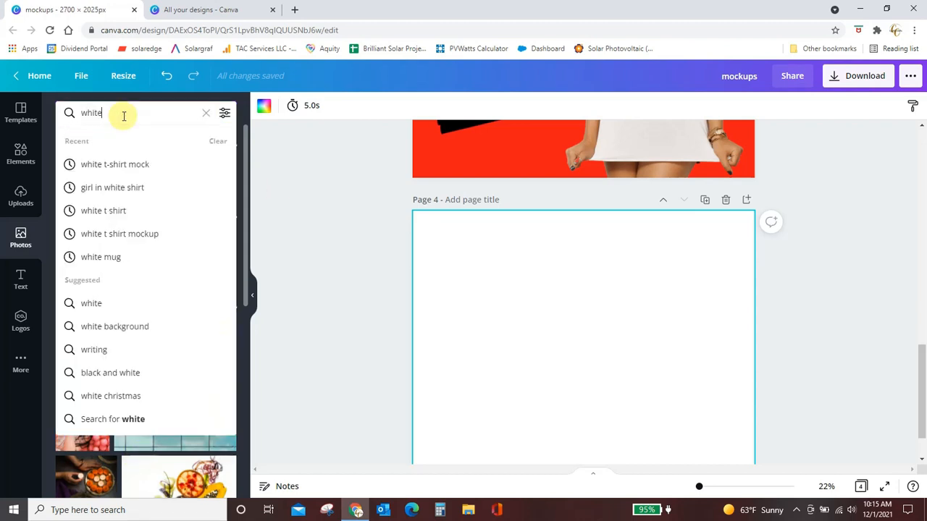
pyautogui.write(' t shirt')
pyautogui.press('Return')
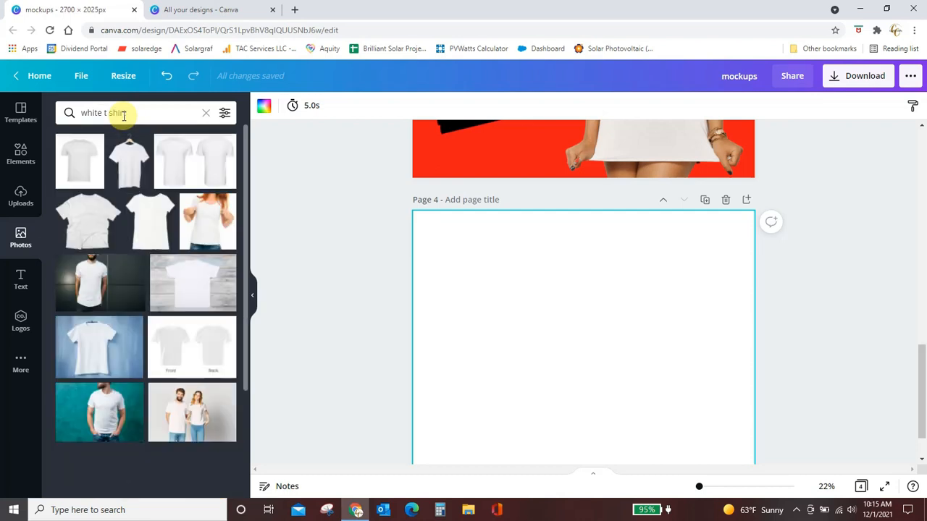
pyautogui.scroll(-10, 159, 371)
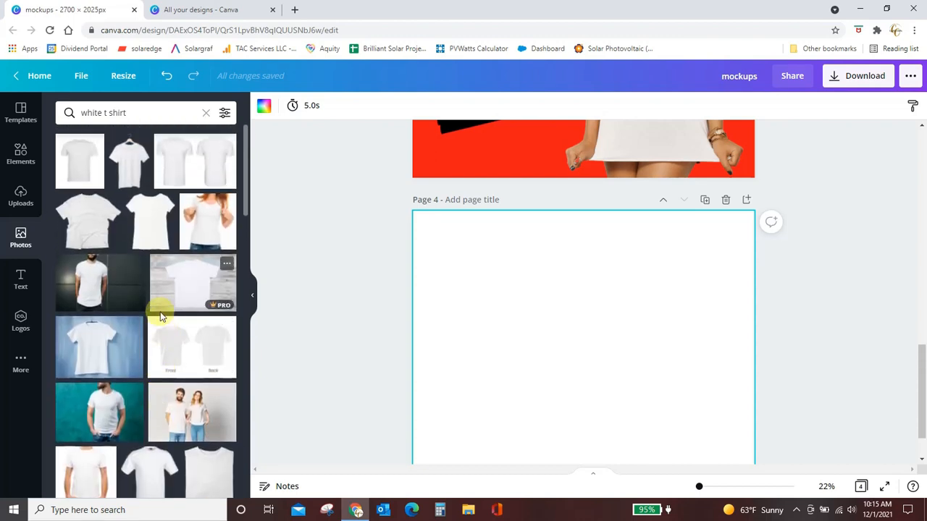
# Add the fitted short-sleeved white T-shirt cutout to page 4 and try light blue and turquoise page backgrounds.
pyautogui.click(145, 225)
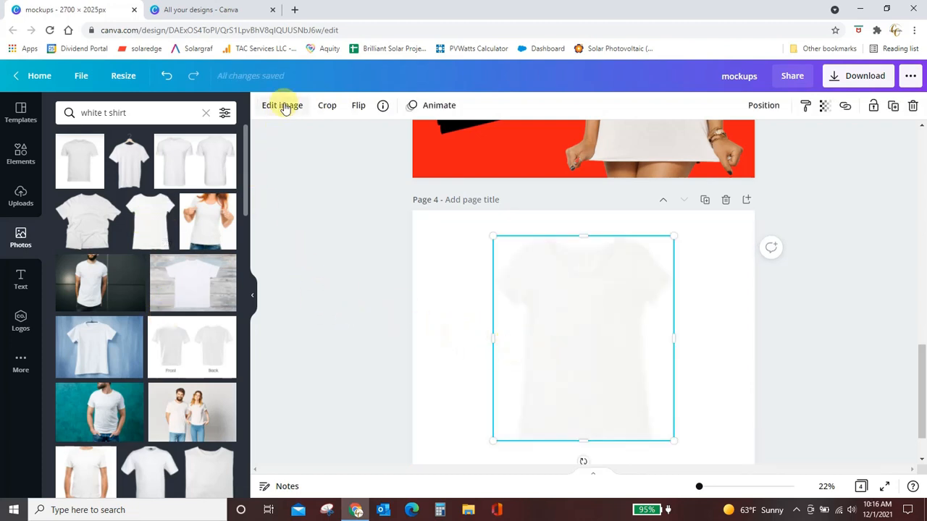
pyautogui.click(438, 304)
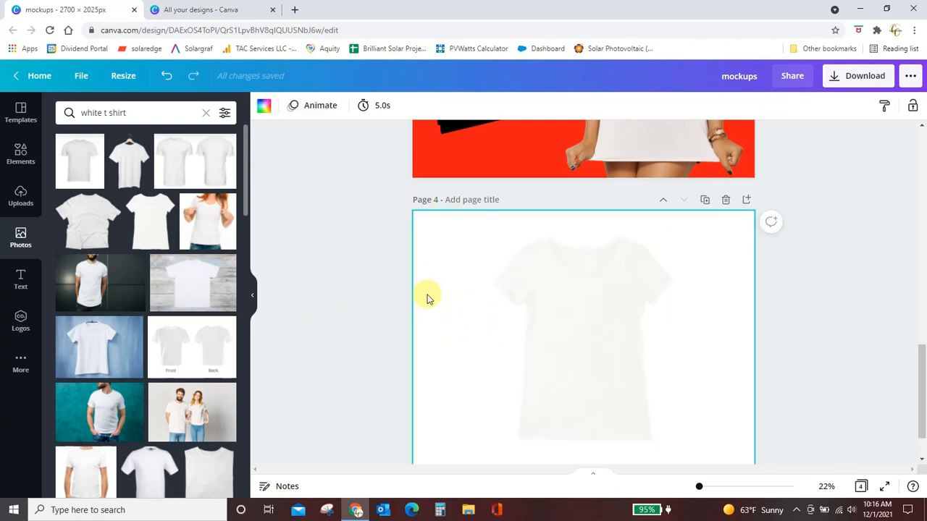
pyautogui.click(263, 106)
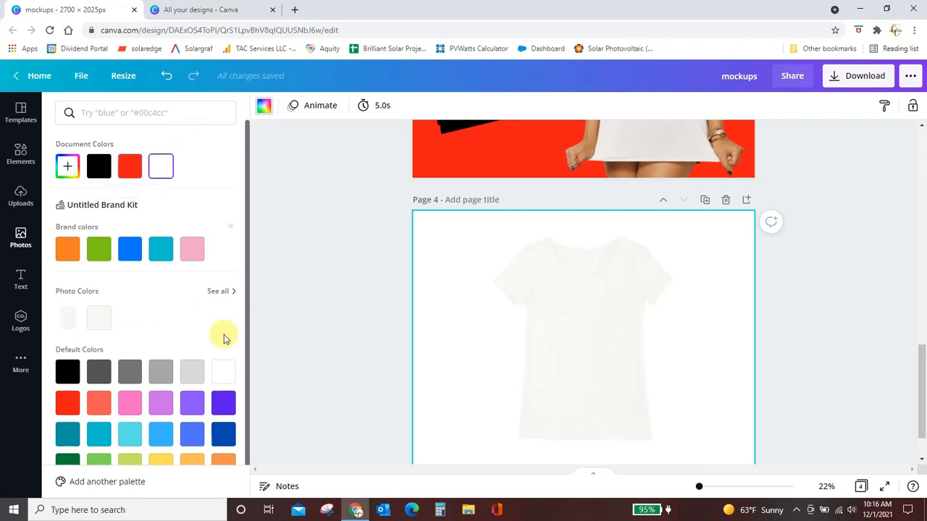
pyautogui.scroll(-1, 246, 327)
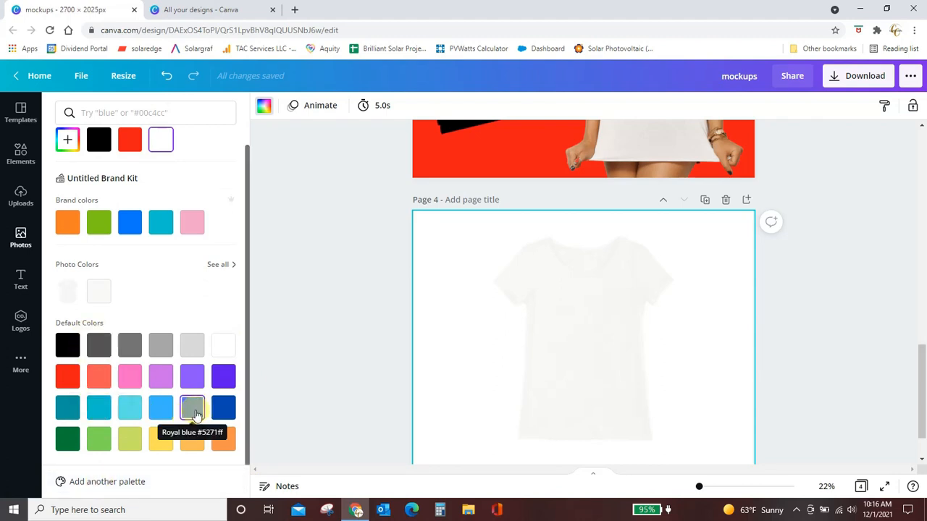
pyautogui.click(121, 409)
pyautogui.click(94, 437)
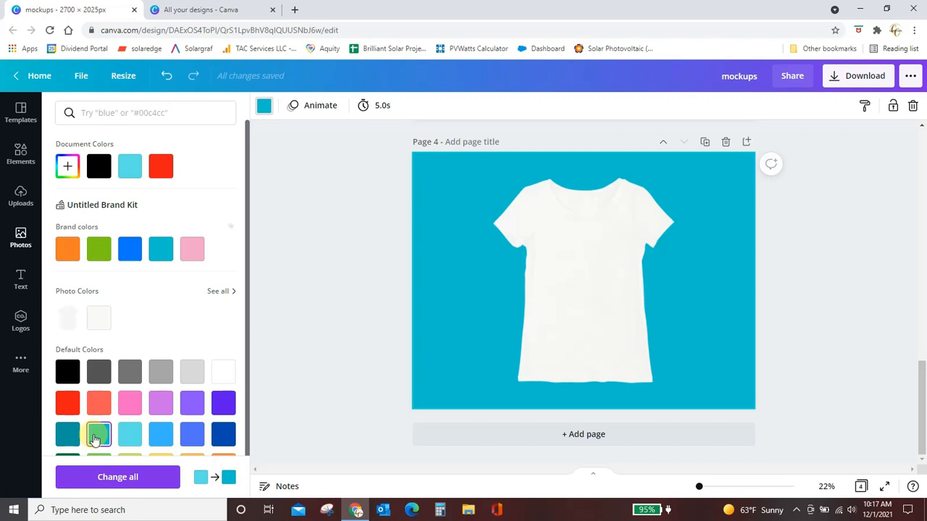
# Try the custom magenta #B22D90 as page 4's background and replace it with the default bright red.
pyautogui.click(67, 167)
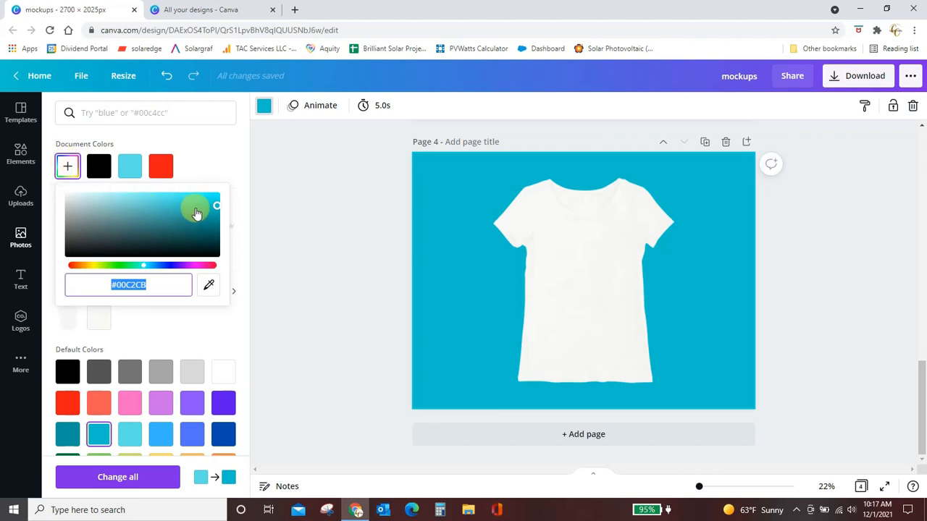
pyautogui.moveTo(215, 208); pyautogui.dragTo(187, 225)
pyautogui.moveTo(141, 265); pyautogui.dragTo(196, 266)
pyautogui.moveTo(186, 227)
pyautogui.mouseDown()
pyautogui.moveTo(137, 247)
pyautogui.moveTo(155, 196)
pyautogui.moveTo(180, 212)
pyautogui.mouseUp()
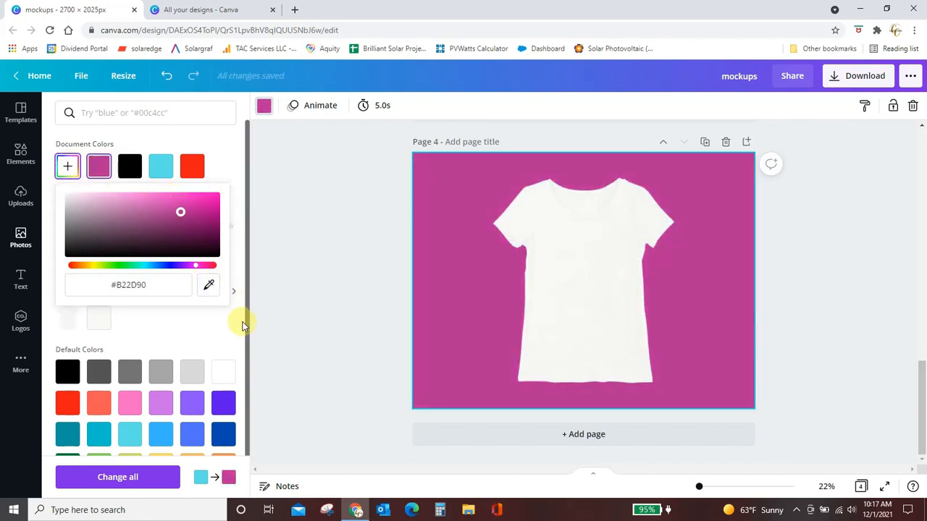
pyautogui.click(67, 402)
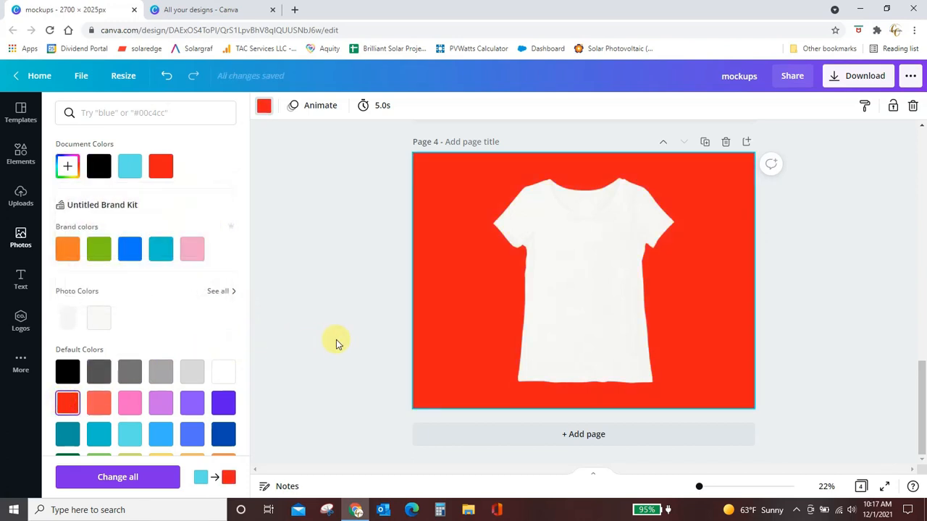
pyautogui.click(336, 338)
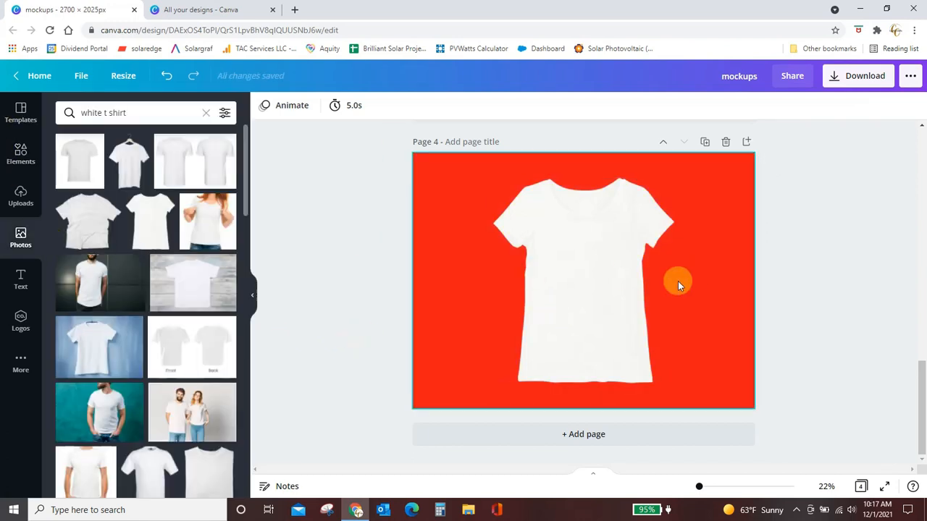
# Delete the fitted T-shirt from page 4, and try the hanging and wrinkled white T-shirt photos, removing each again.
pyautogui.moveTo(569, 273)
pyautogui.mouseDown()
pyautogui.moveTo(576, 301)
pyautogui.moveTo(565, 286)
pyautogui.mouseUp()
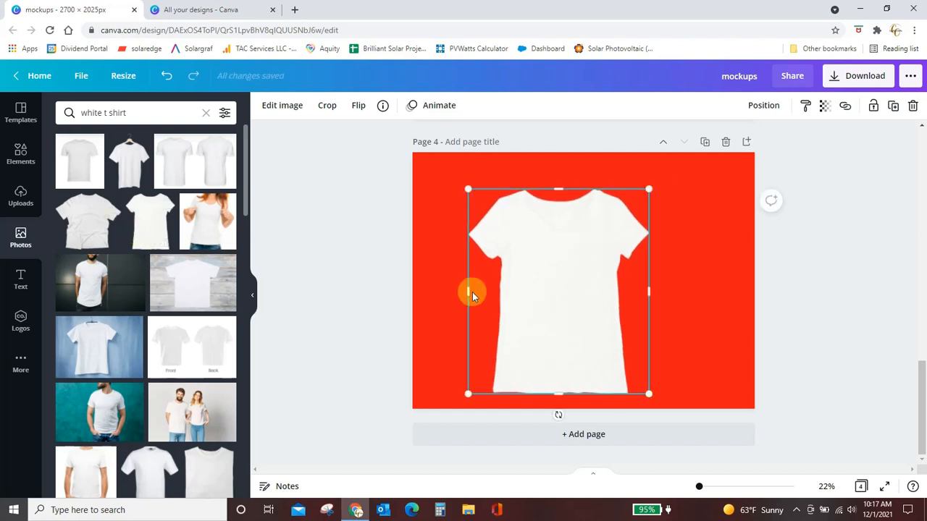
pyautogui.press('Delete')
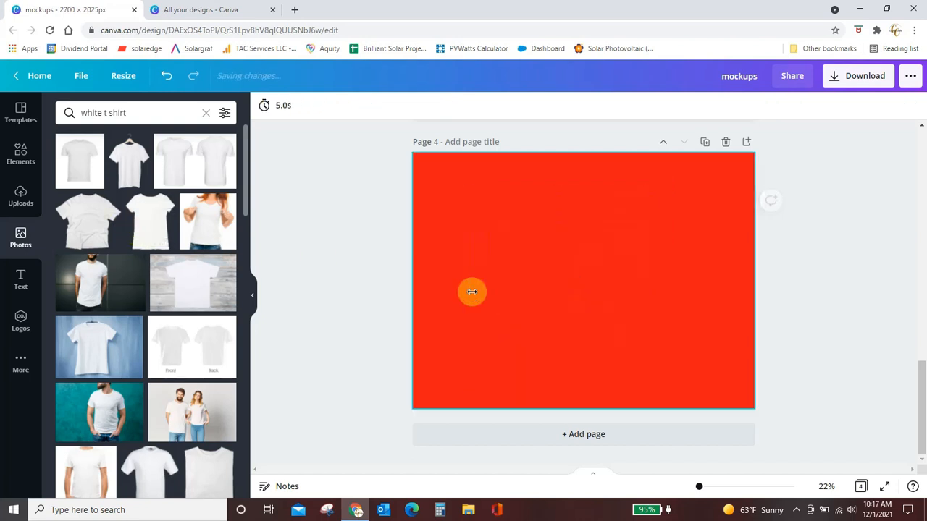
pyautogui.click(123, 170)
pyautogui.press('Delete')
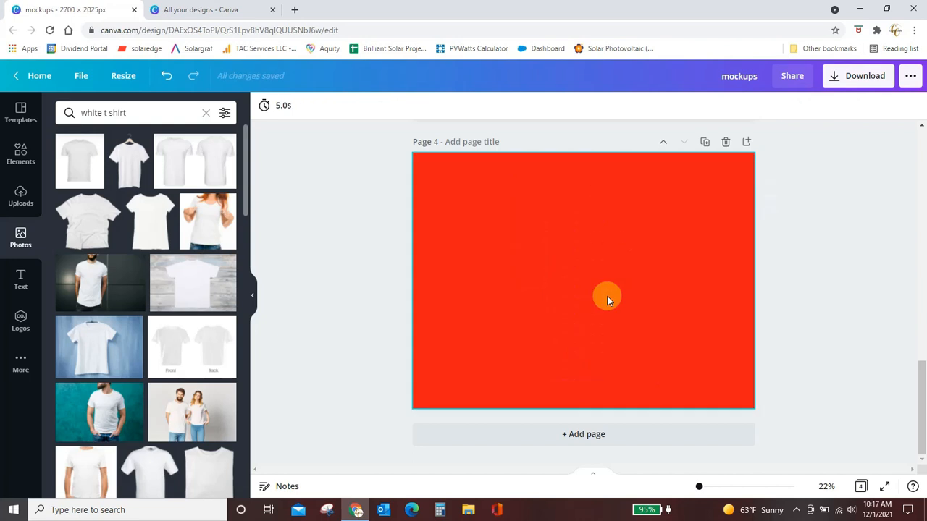
pyautogui.click(80, 223)
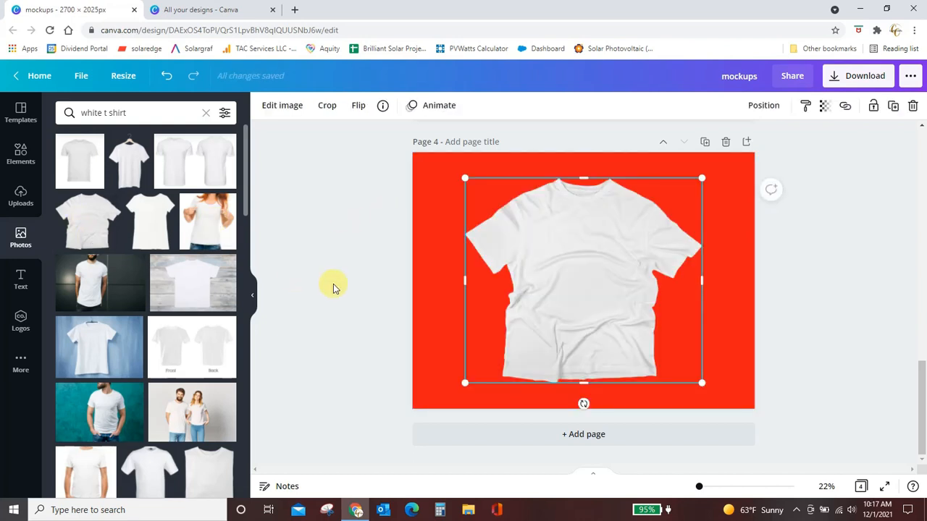
pyautogui.press('Delete')
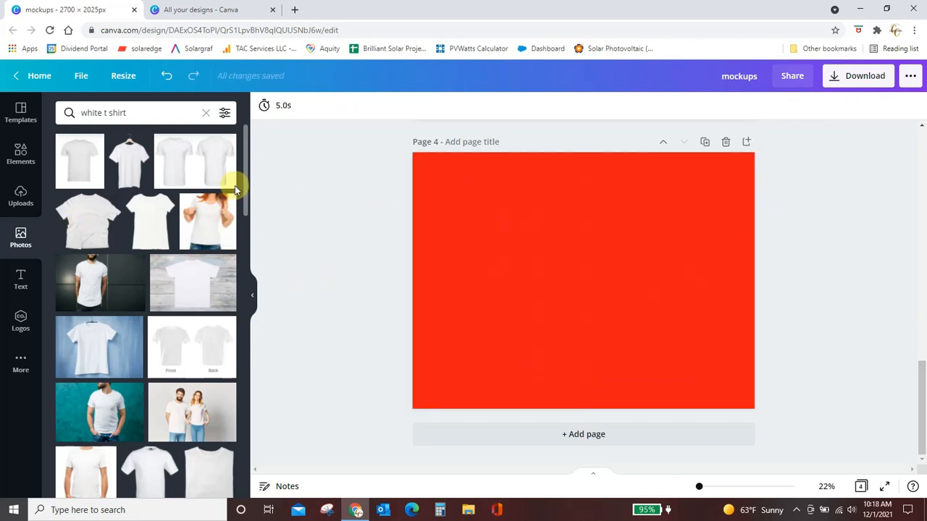
# Try the red-haired woman, man on teal and crew-neck T-shirt cutout photos on page 4, deleting each one.
pyautogui.click(207, 222)
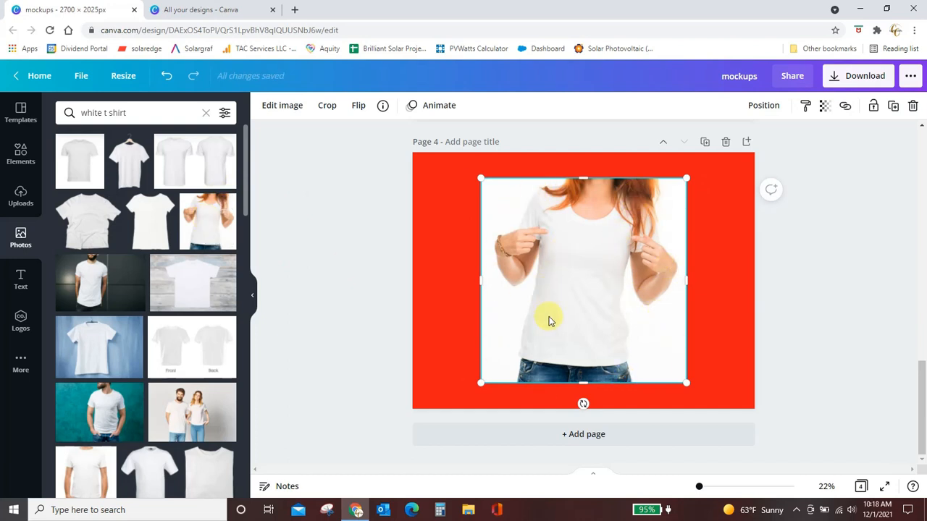
pyautogui.press('Delete')
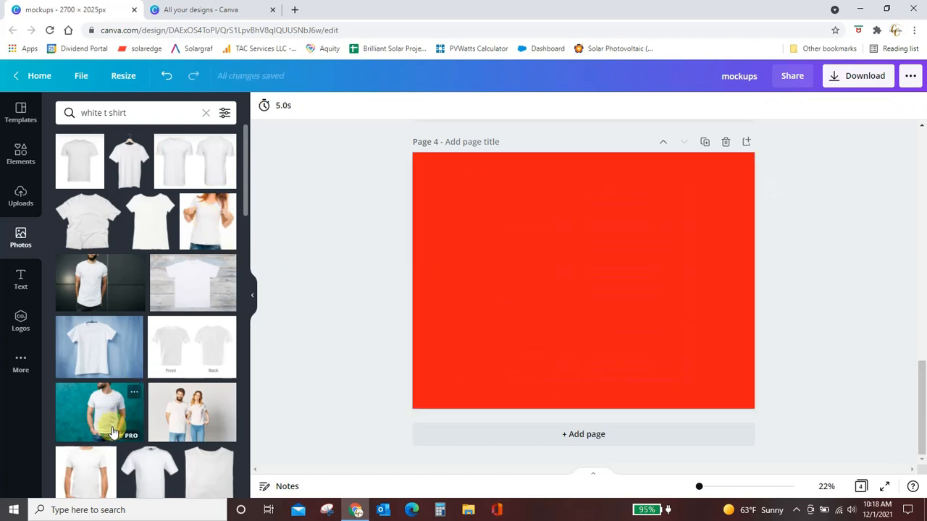
pyautogui.click(112, 413)
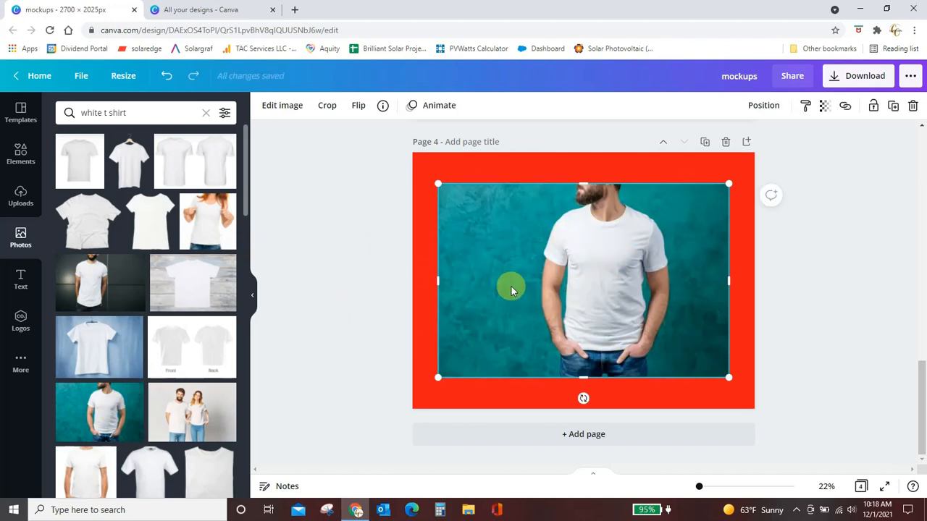
pyautogui.press('Delete')
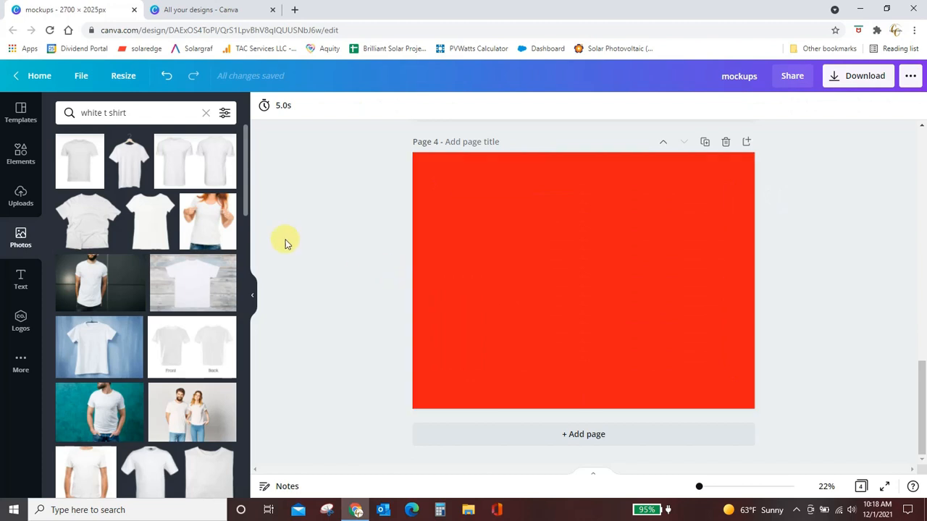
pyautogui.scroll(-1, 180, 281)
pyautogui.scroll(-2, 174, 283)
pyautogui.click(149, 305)
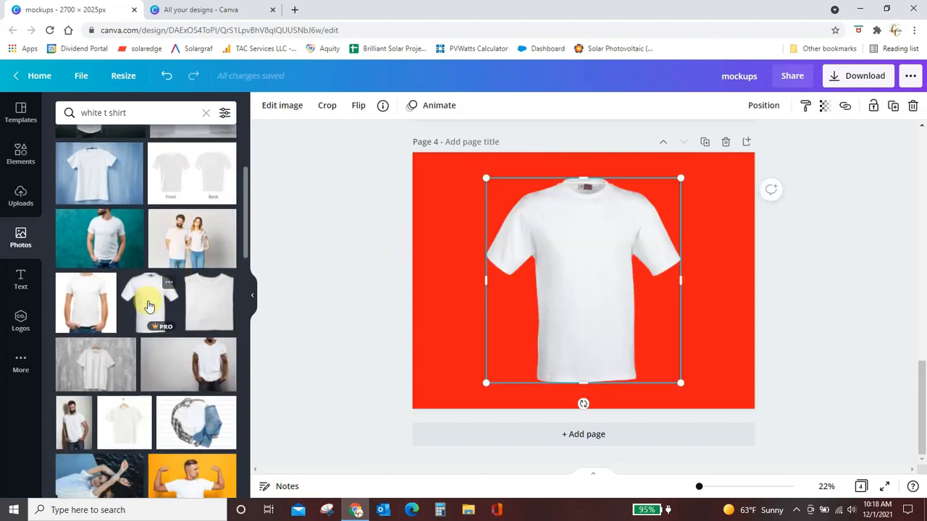
pyautogui.press('Delete')
# Browse more T-shirt results, and add the recently used photo of the woman in a white tank top to page 4.
pyautogui.scroll(-6, 149, 302)
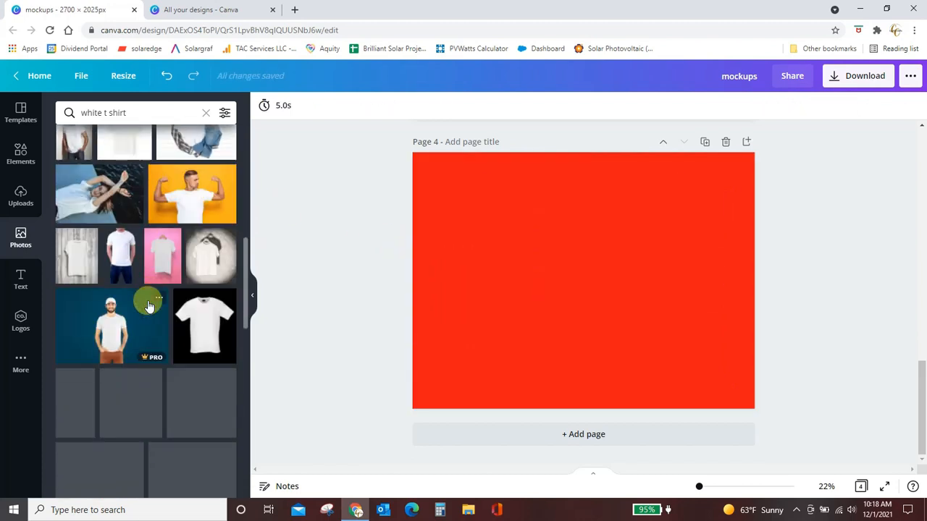
pyautogui.scroll(-4, 160, 322)
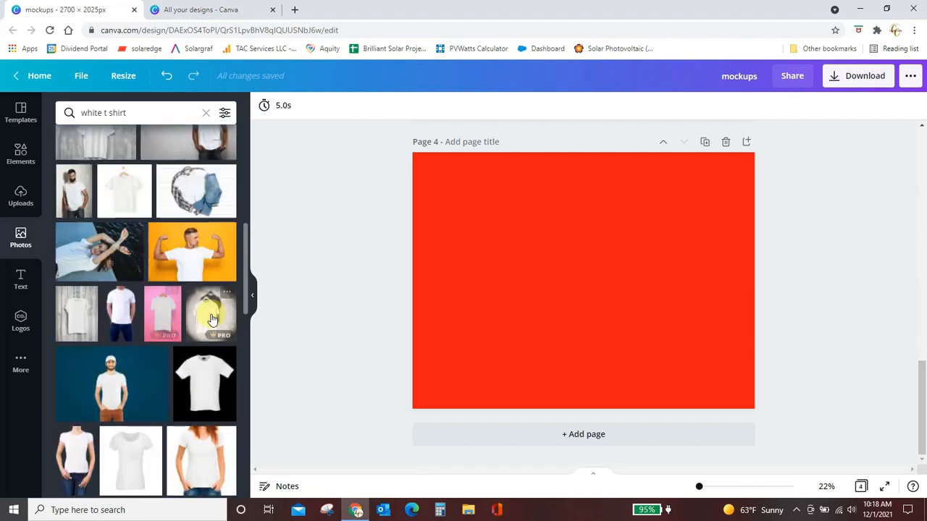
pyautogui.scroll(1, 245, 304)
pyautogui.scroll(10, 245, 299)
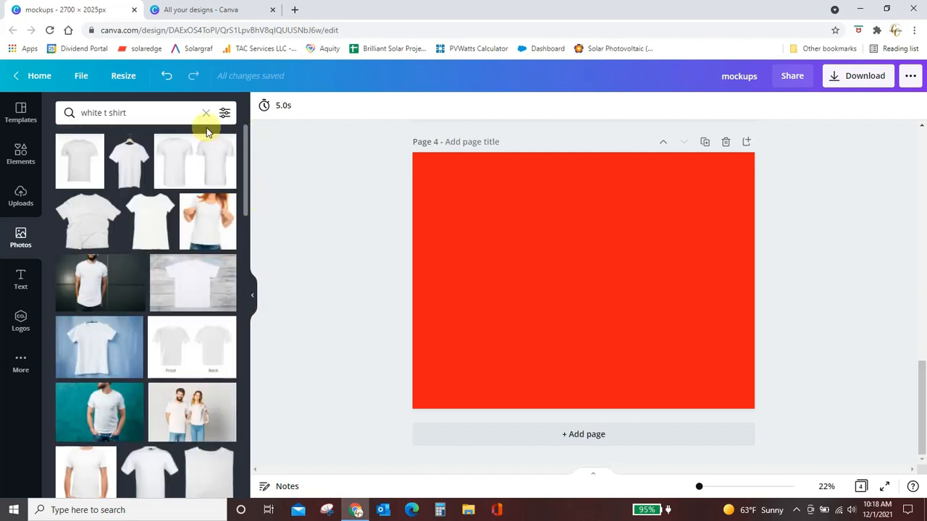
pyautogui.click(207, 115)
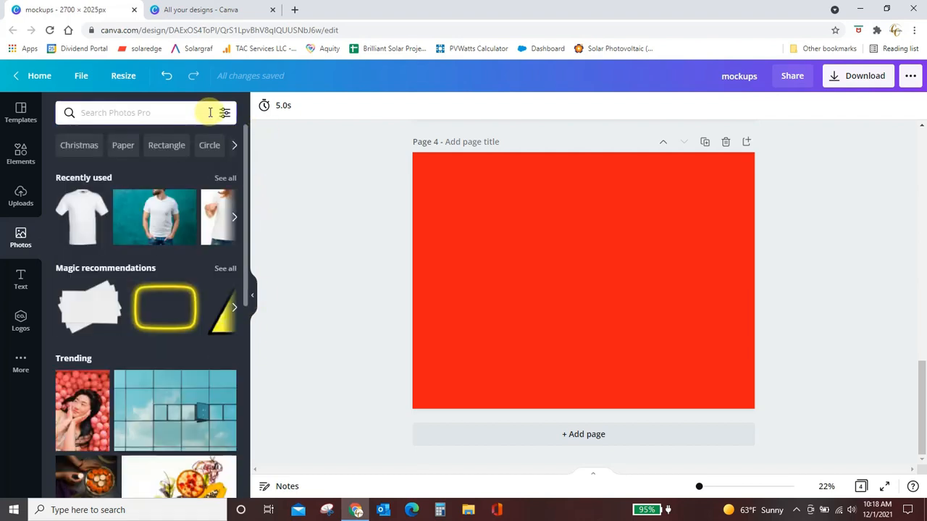
pyautogui.click(222, 179)
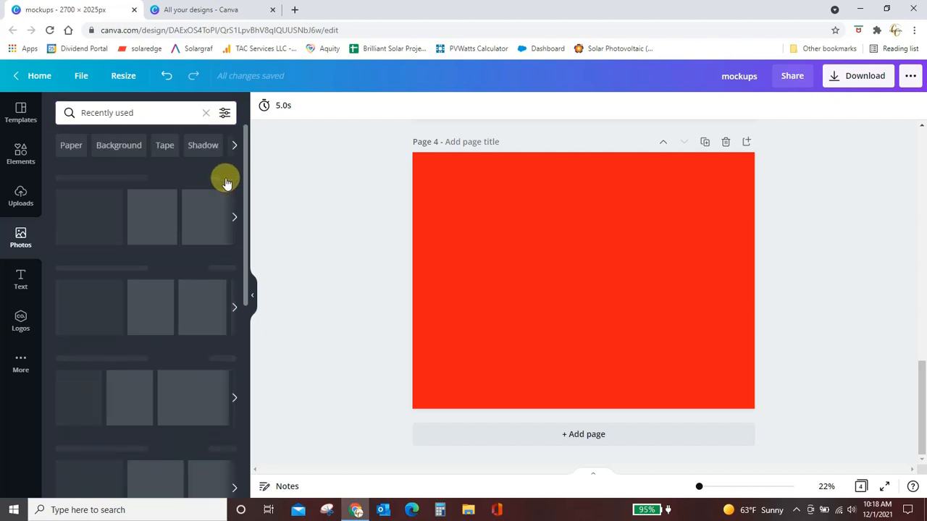
pyautogui.scroll(-3, 196, 311)
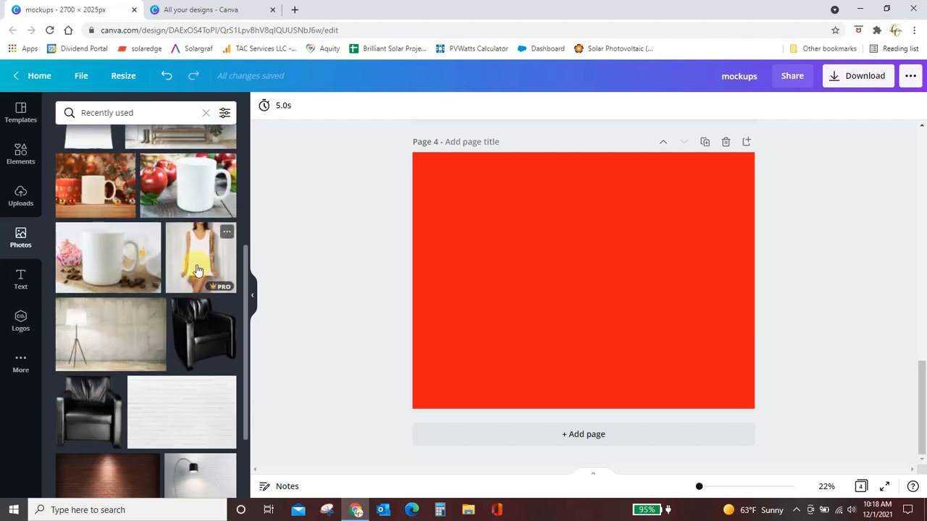
pyautogui.click(197, 269)
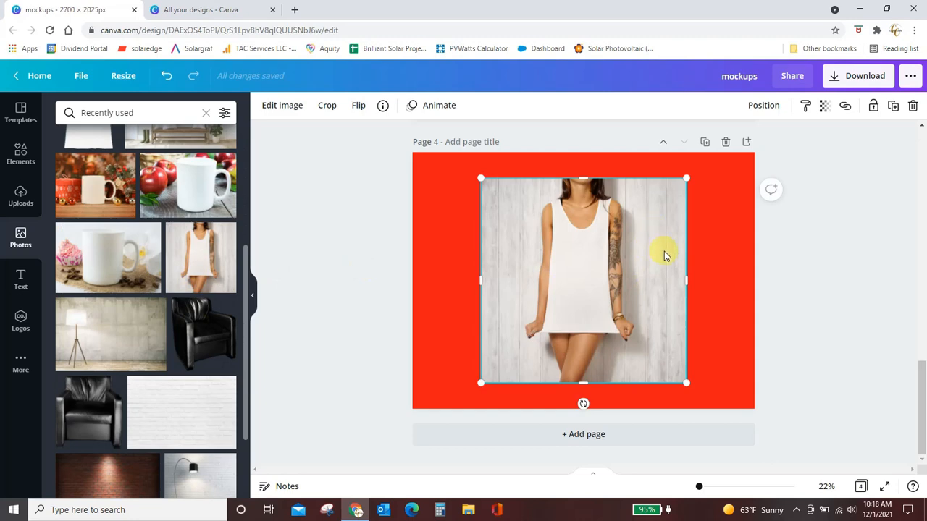
# Remove the background from the photo of the woman in the white tank top on page 4.
pyautogui.click(292, 110)
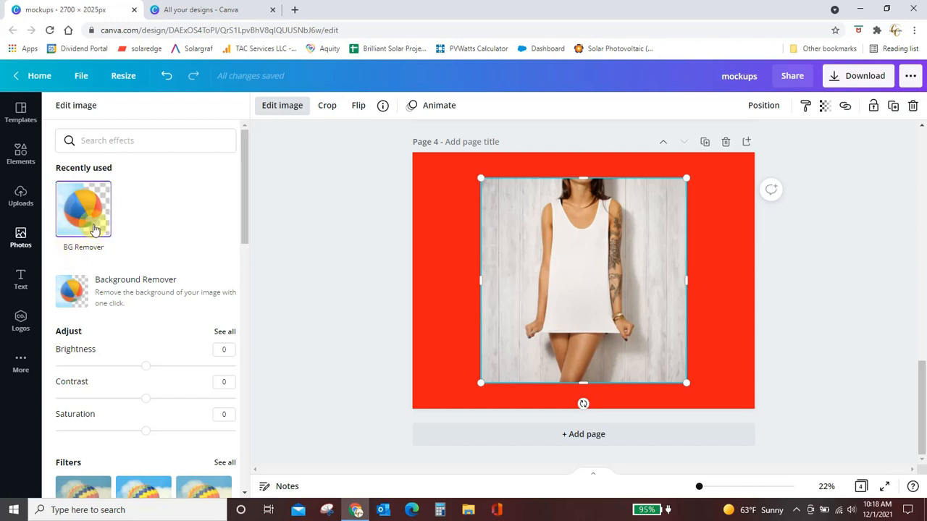
pyautogui.click(94, 229)
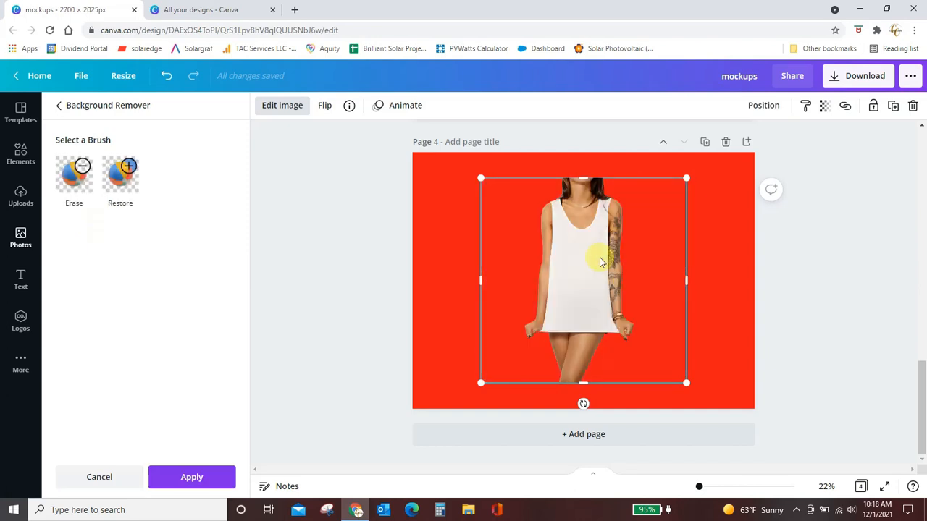
pyautogui.click(441, 323)
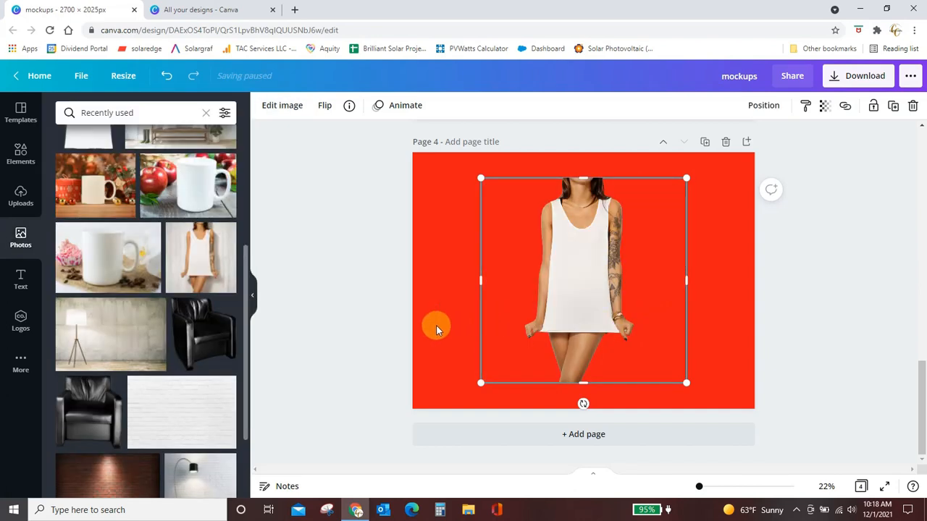
pyautogui.click(436, 325)
# Enlarge the tank top cutout and place it at page 4's right side, its top aligned with the page's upper edge.
pyautogui.moveTo(587, 301); pyautogui.dragTo(645, 287)
pyautogui.click(737, 381)
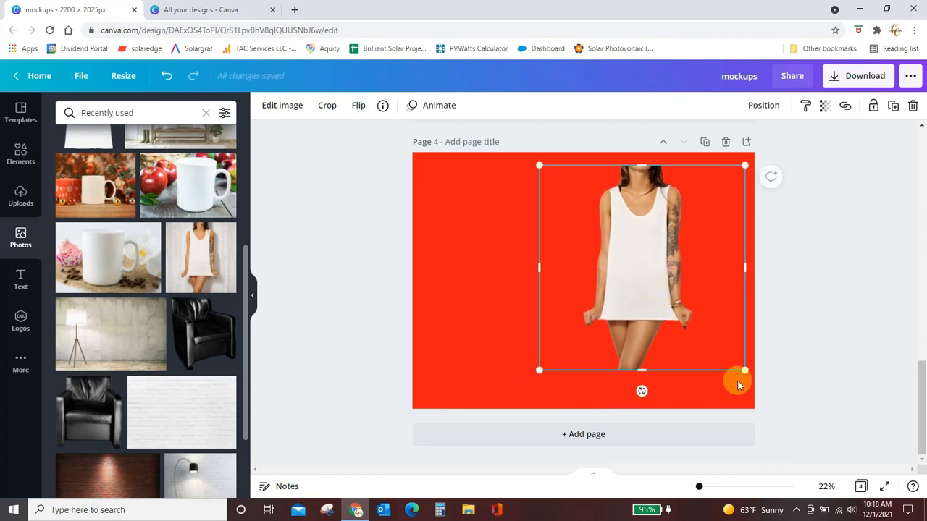
pyautogui.moveTo(742, 371); pyautogui.dragTo(840, 459)
pyautogui.moveTo(703, 379); pyautogui.dragTo(691, 360)
pyautogui.moveTo(827, 153); pyautogui.dragTo(834, 146)
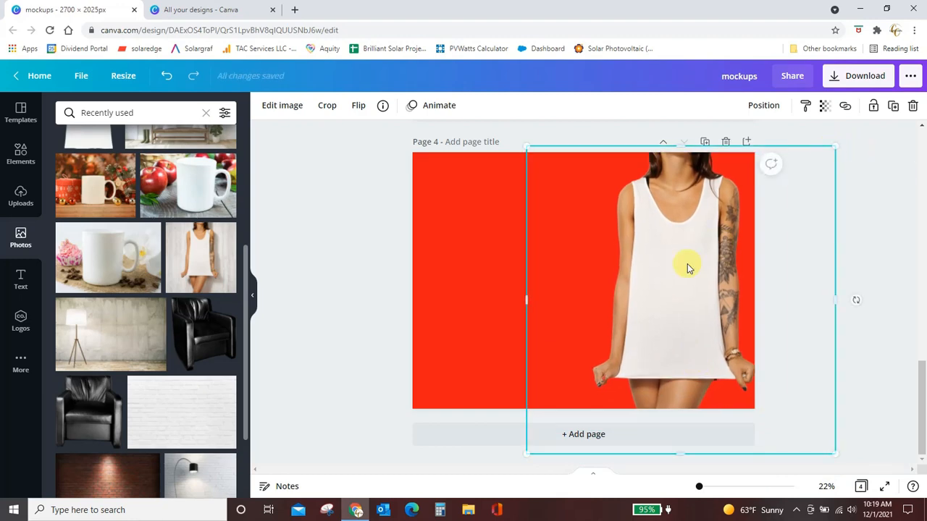
pyautogui.moveTo(657, 295); pyautogui.dragTo(657, 300)
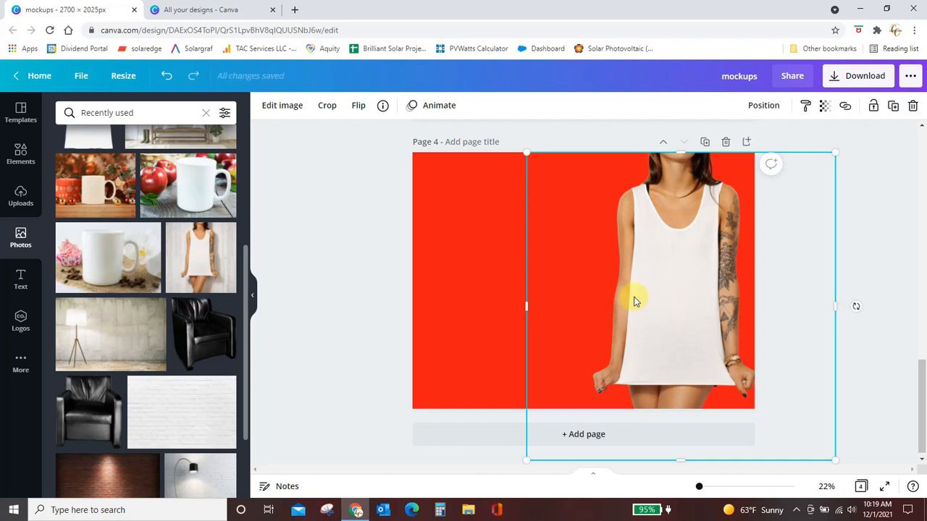
pyautogui.click(353, 345)
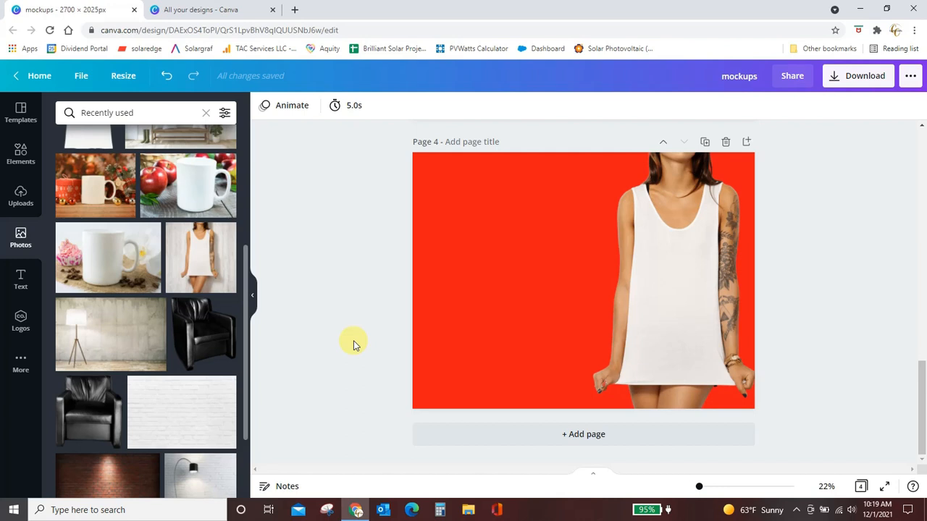
pyautogui.moveTo(673, 347)
pyautogui.mouseDown()
pyautogui.moveTo(567, 340)
pyautogui.moveTo(673, 347)
pyautogui.mouseUp()
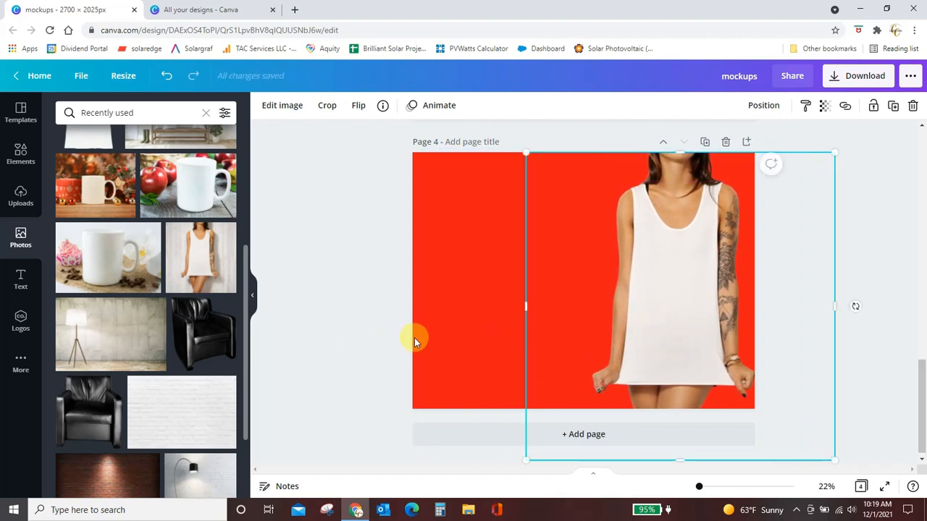
# Browse the Lines & Shapes elements, including their graphics and photo results, for a shape to put beside the woman.
pyautogui.click(21, 157)
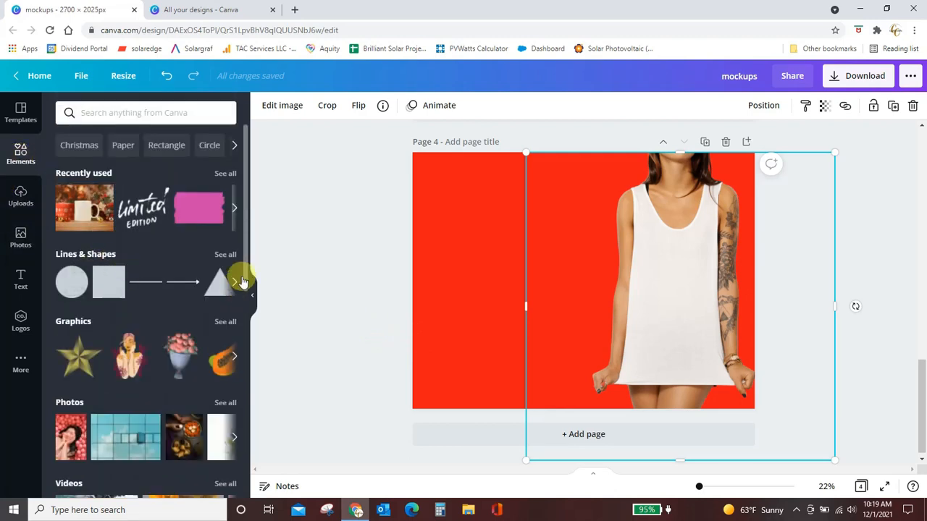
pyautogui.click(228, 259)
pyautogui.scroll(-5, 193, 262)
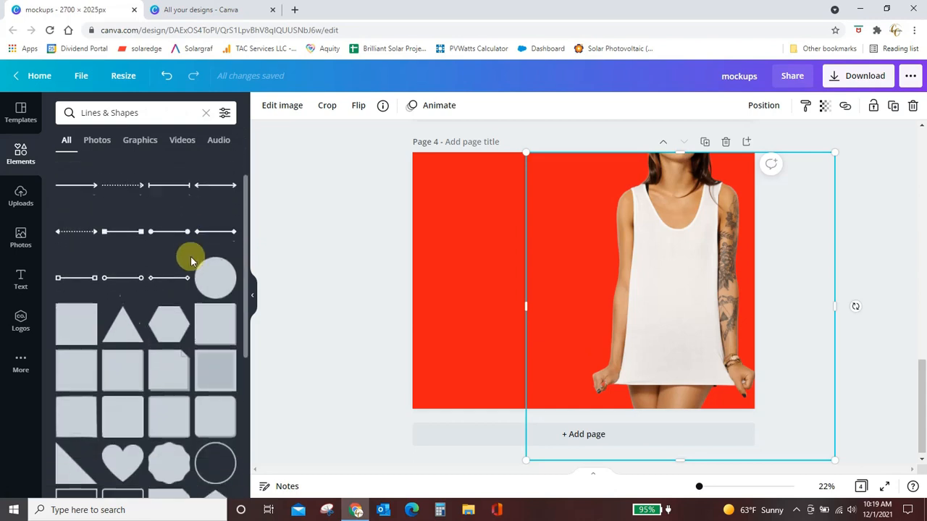
pyautogui.scroll(-10, 192, 262)
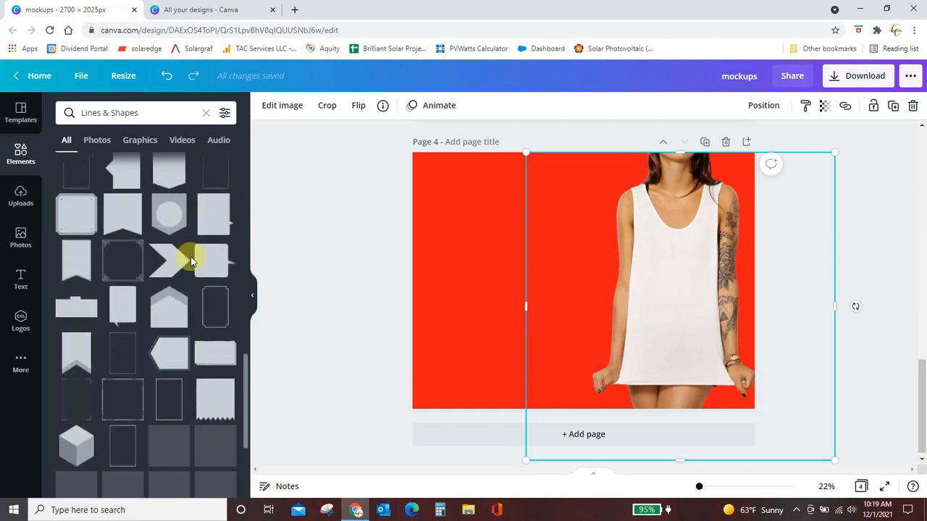
pyautogui.click(140, 139)
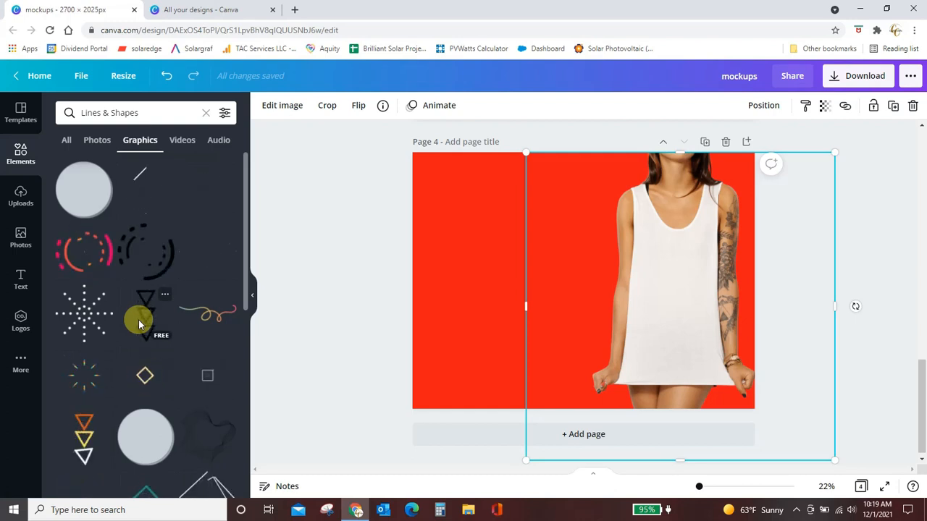
pyautogui.click(97, 140)
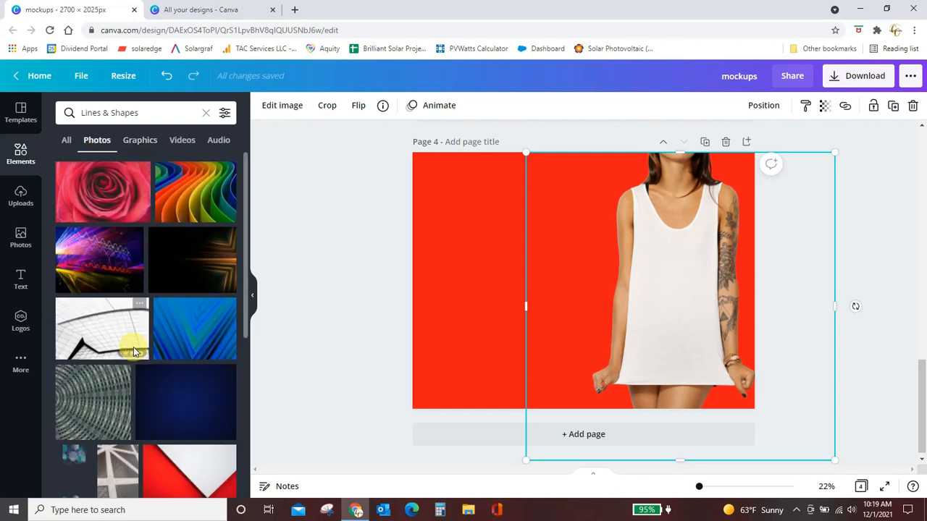
pyautogui.scroll(-5, 171, 308)
pyautogui.scroll(5, 170, 308)
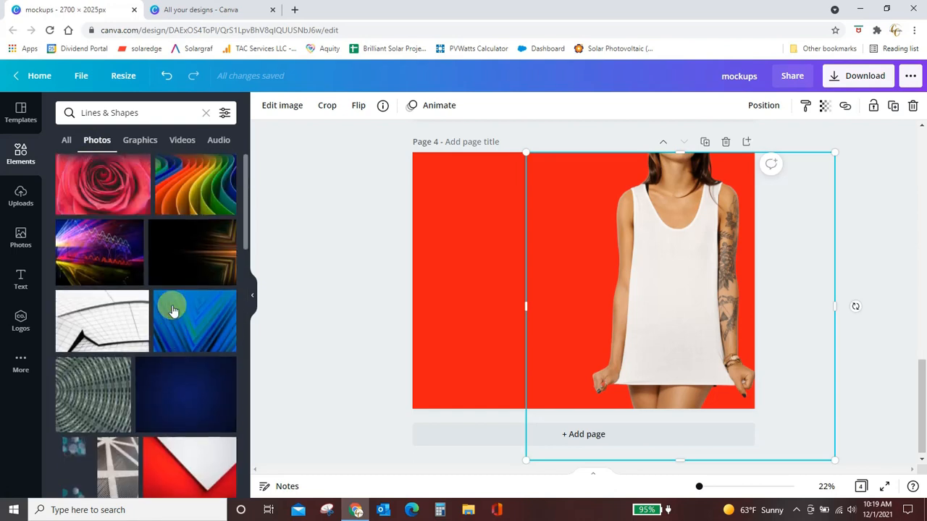
pyautogui.click(18, 159)
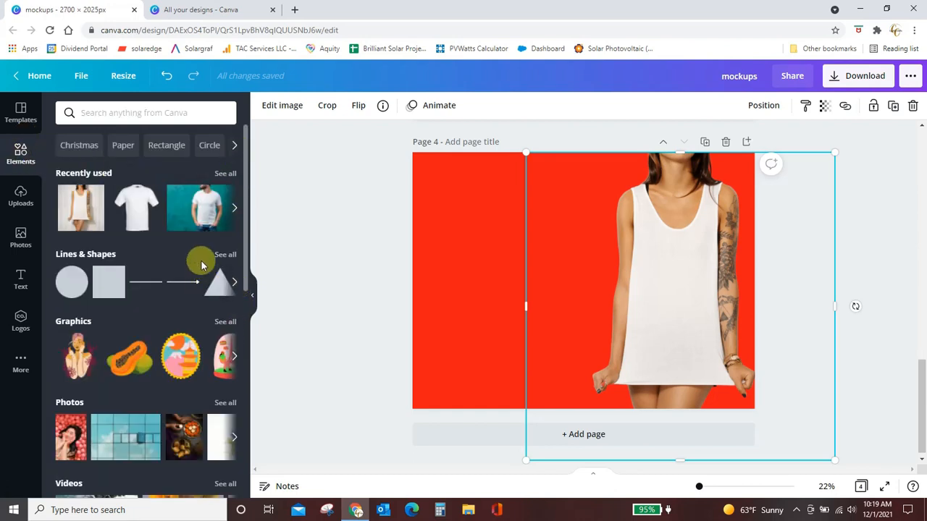
pyautogui.scroll(-1, 195, 239)
pyautogui.scroll(1, 186, 193)
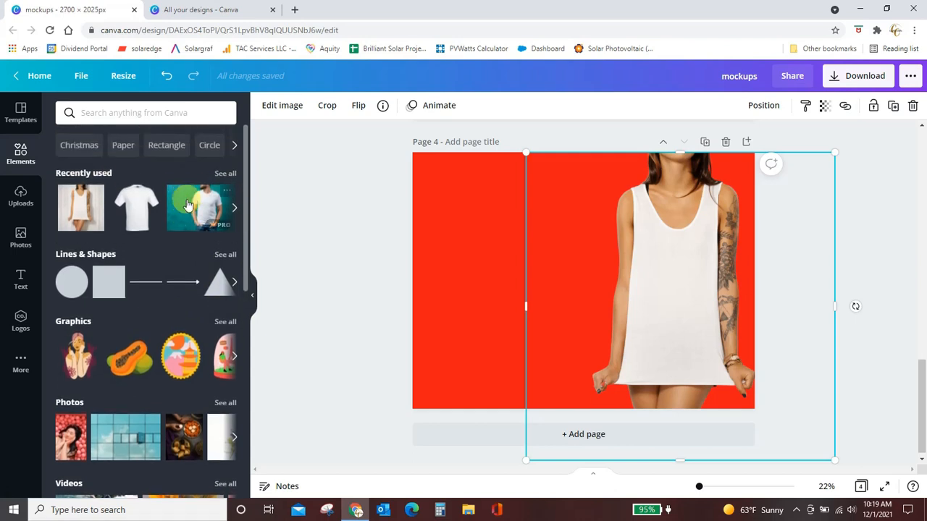
# Add the recently used magenta brushstroke graphic to page 4 and shift it left, partly over the woman's arm.
pyautogui.click(226, 173)
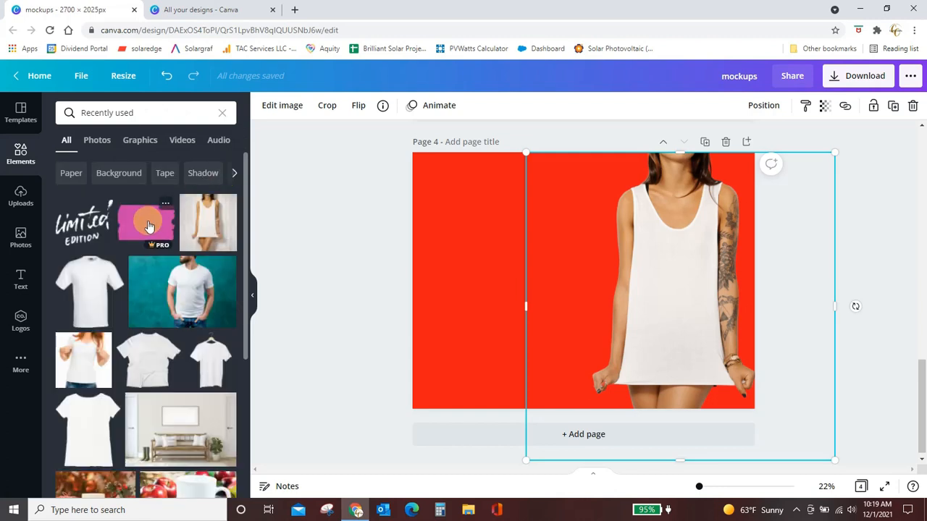
pyautogui.click(148, 227)
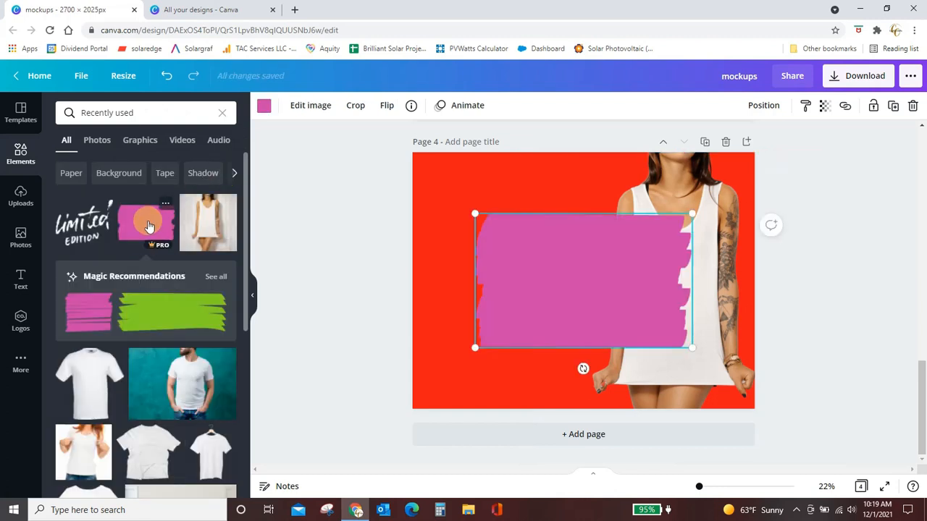
pyautogui.click(567, 302)
pyautogui.moveTo(567, 302); pyautogui.dragTo(530, 307)
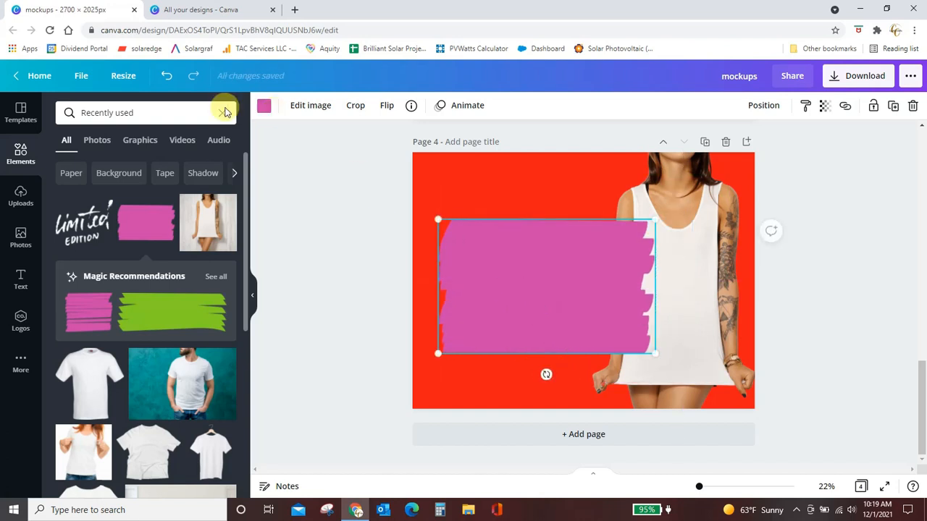
# Recolour the brushstroke black and tilt it counter-clockwise so its right end points upward.
pyautogui.click(264, 109)
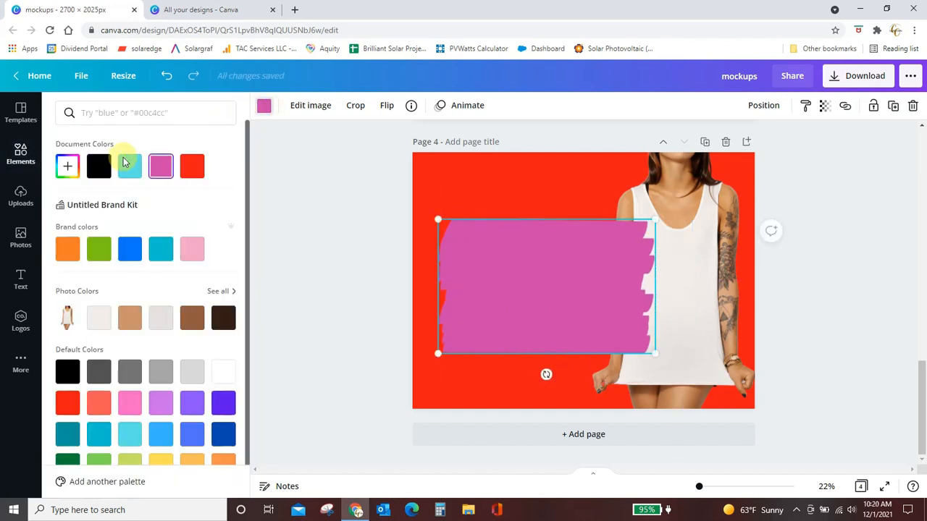
pyautogui.click(96, 174)
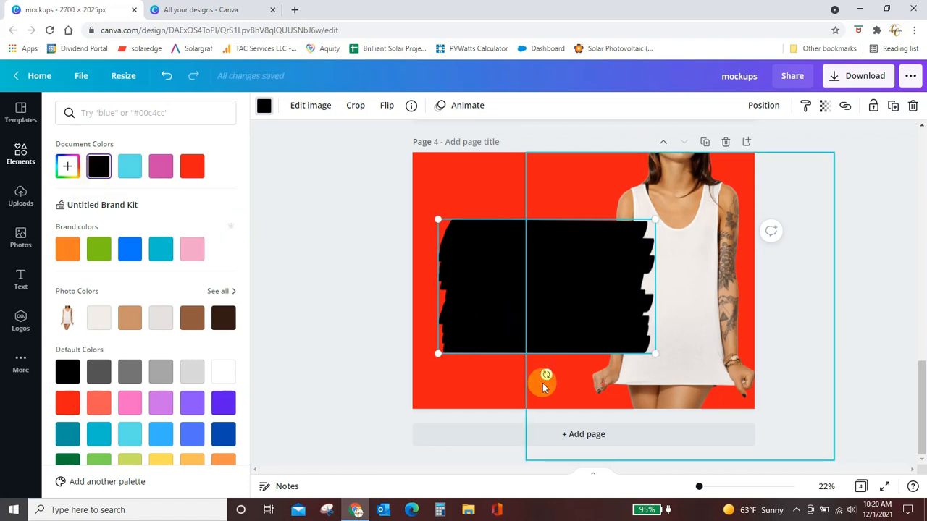
pyautogui.moveTo(547, 375); pyautogui.dragTo(567, 364)
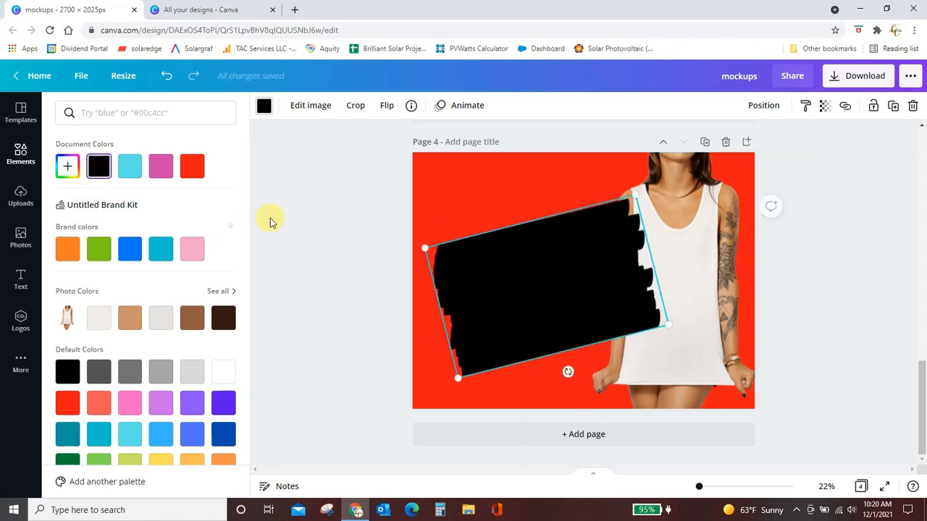
# Add the recently used "Limited Edition" lettering graphic over the black brushstroke and enlarge it slightly.
pyautogui.click(20, 155)
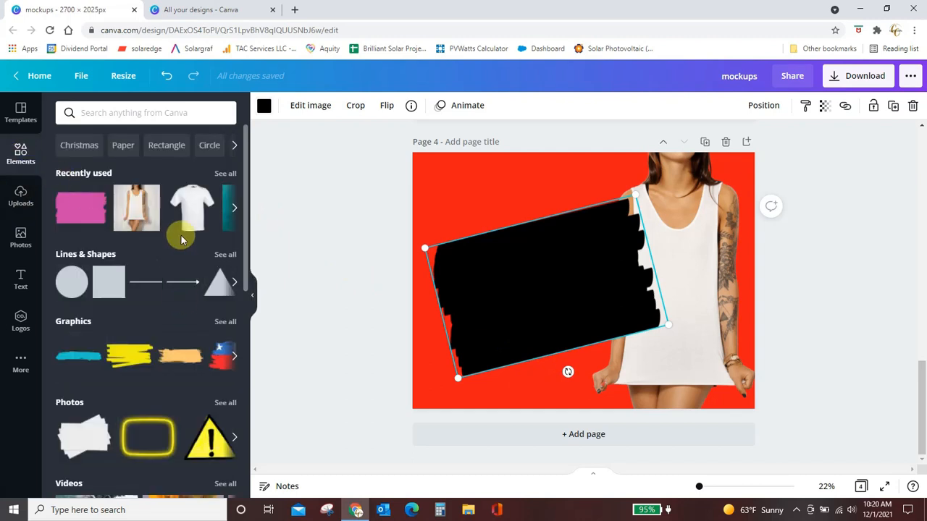
pyautogui.click(225, 255)
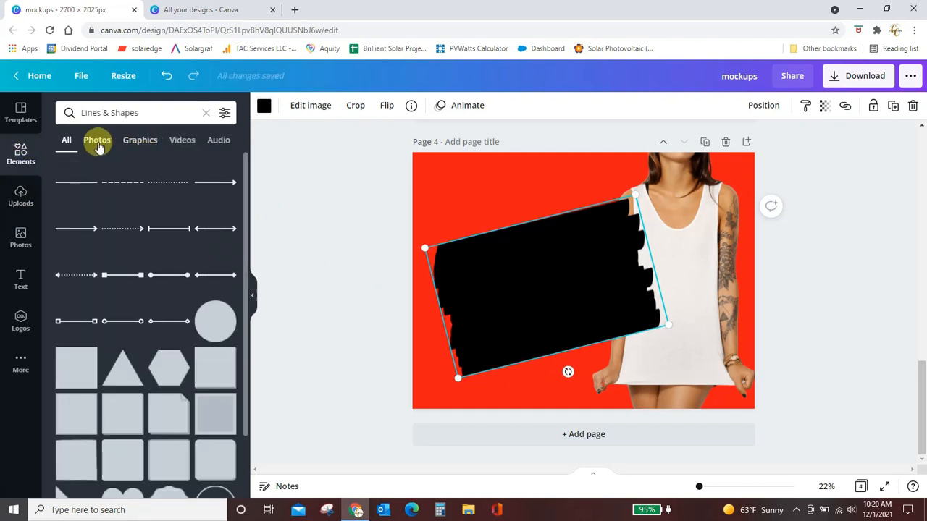
pyautogui.click(205, 113)
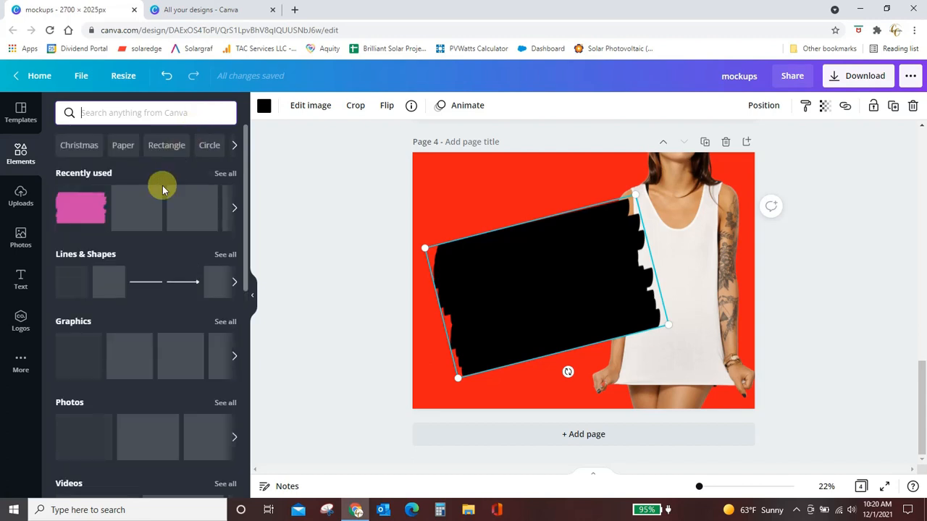
pyautogui.click(222, 174)
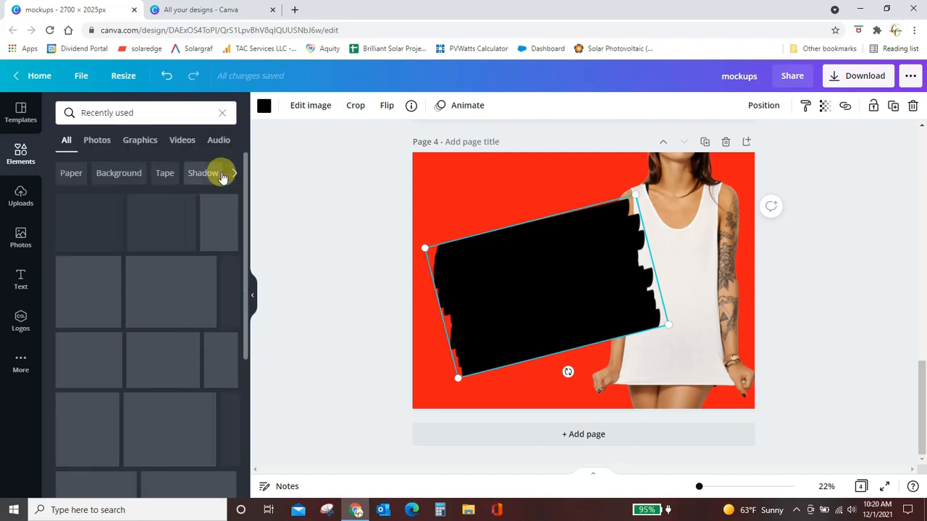
pyautogui.click(149, 218)
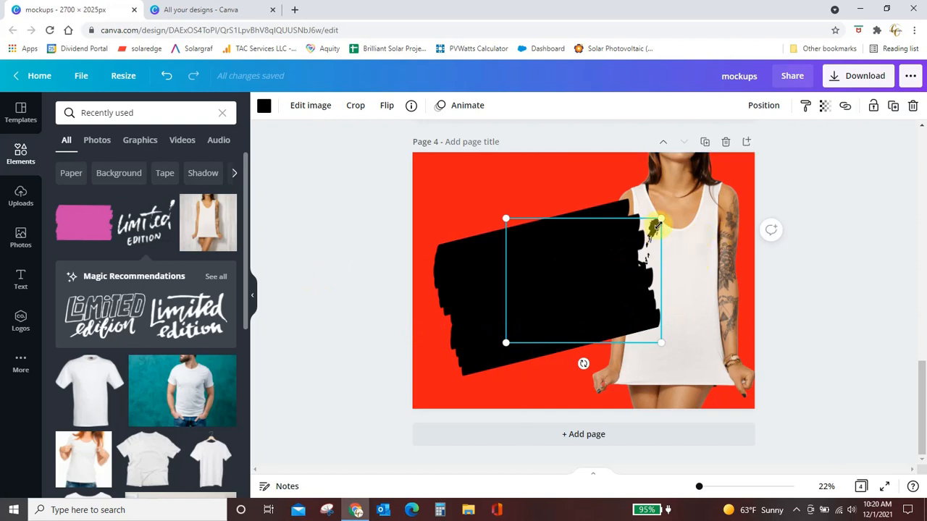
pyautogui.moveTo(657, 225); pyautogui.dragTo(680, 206)
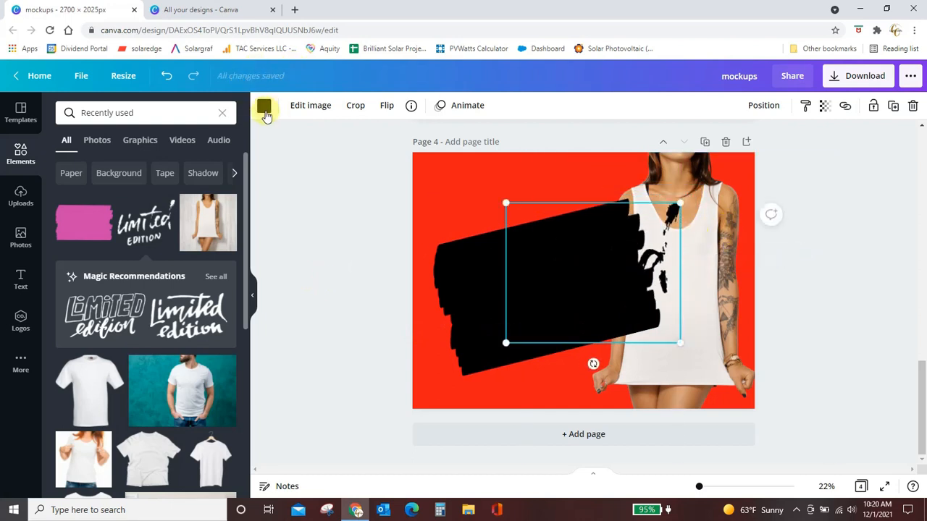
# Recolour the "Limited Edition" lettering white and centre it on the black brushstroke.
pyautogui.click(264, 108)
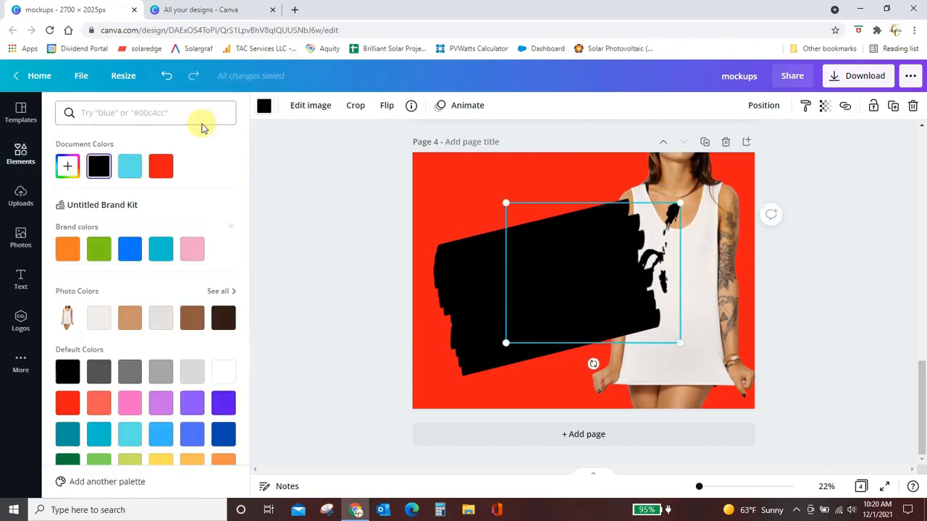
pyautogui.click(223, 372)
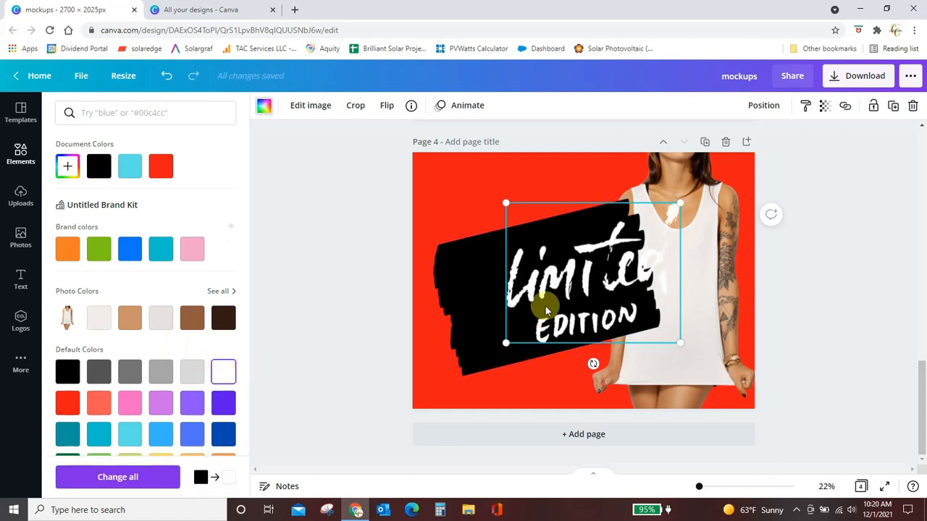
pyautogui.moveTo(567, 287); pyautogui.dragTo(511, 292)
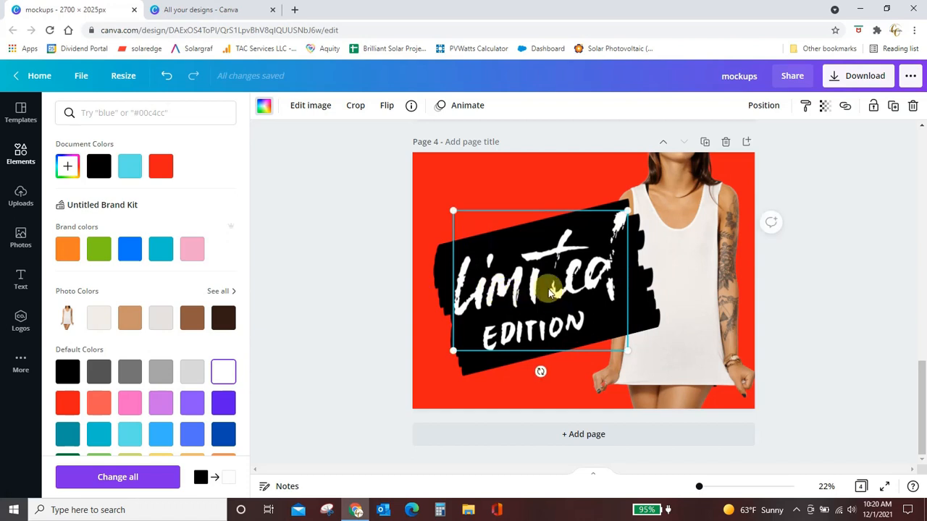
pyautogui.moveTo(546, 288); pyautogui.dragTo(548, 283)
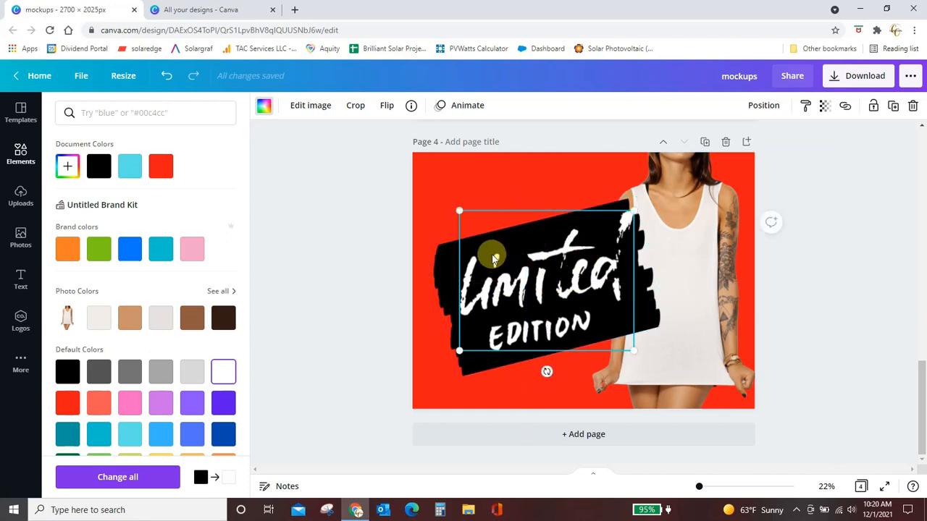
# Group the lettering with the black brushstroke and move the group left, slightly past the page's left edge.
pyautogui.keyDown('shift'); pyautogui.click(449, 265); pyautogui.keyUp('shift')
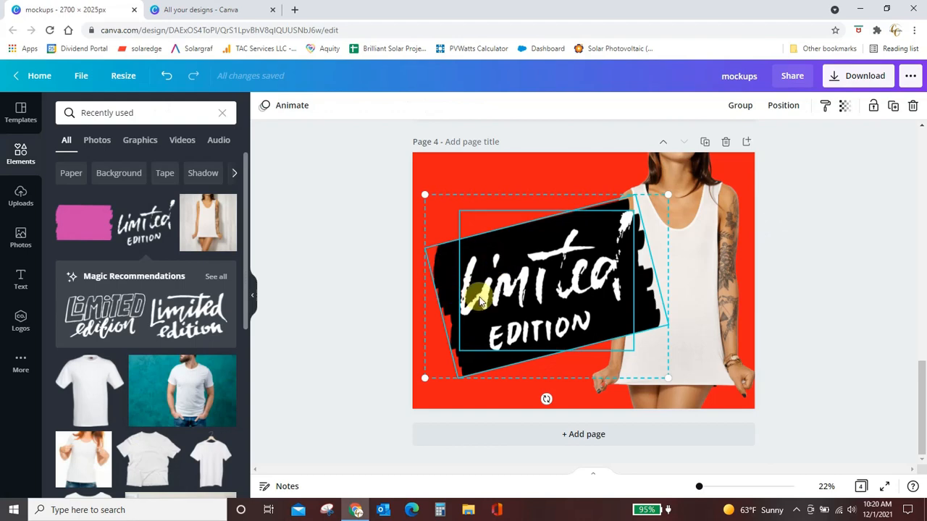
pyautogui.click(735, 108)
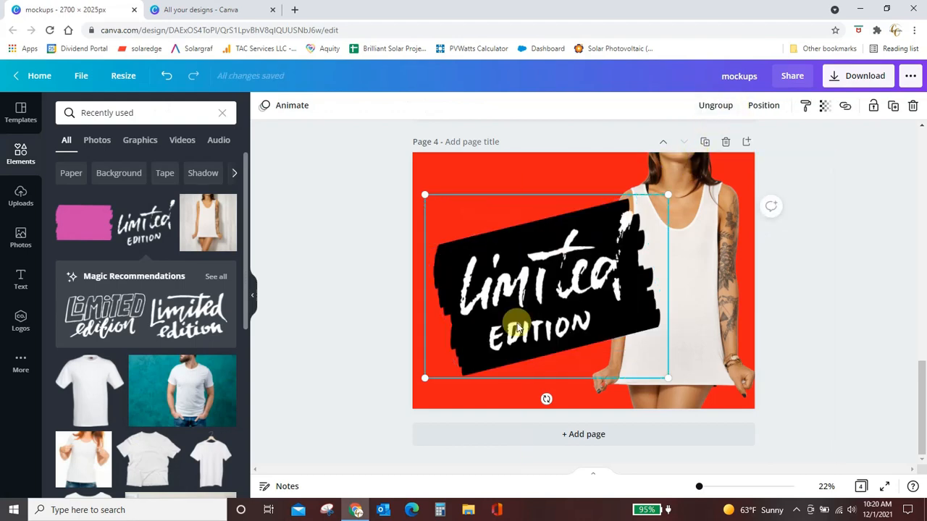
pyautogui.moveTo(516, 322); pyautogui.dragTo(509, 298)
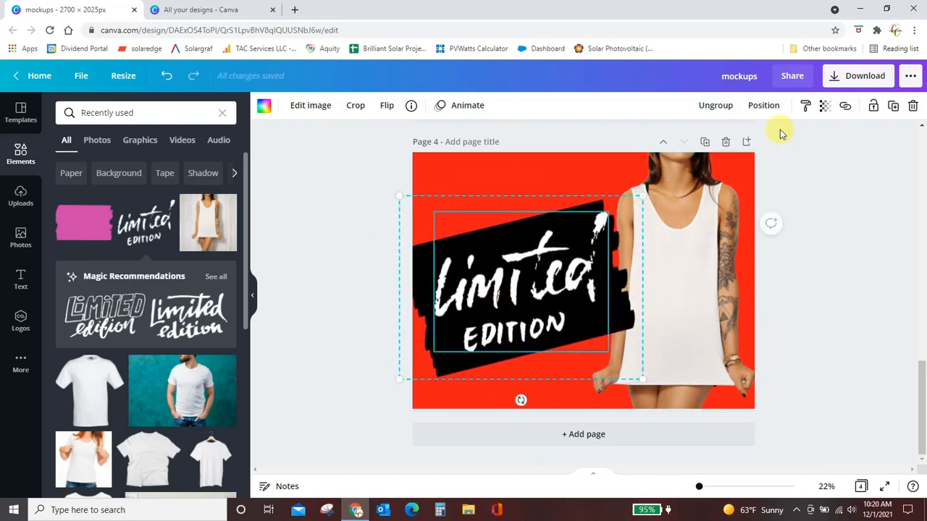
# Send the grouped "Limited Edition" banner on page 4 backward so it sits behind the woman in the tank top.
pyautogui.click(767, 107)
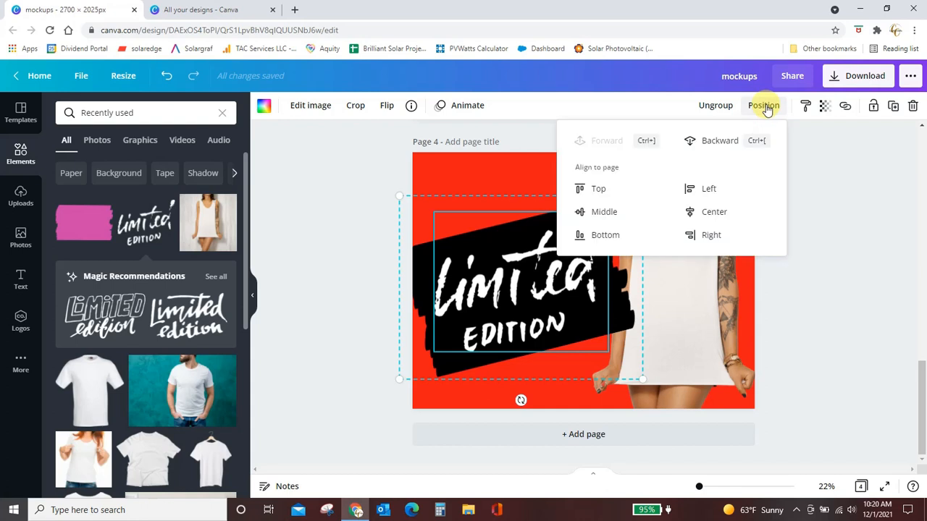
pyautogui.click(720, 143)
pyautogui.click(833, 278)
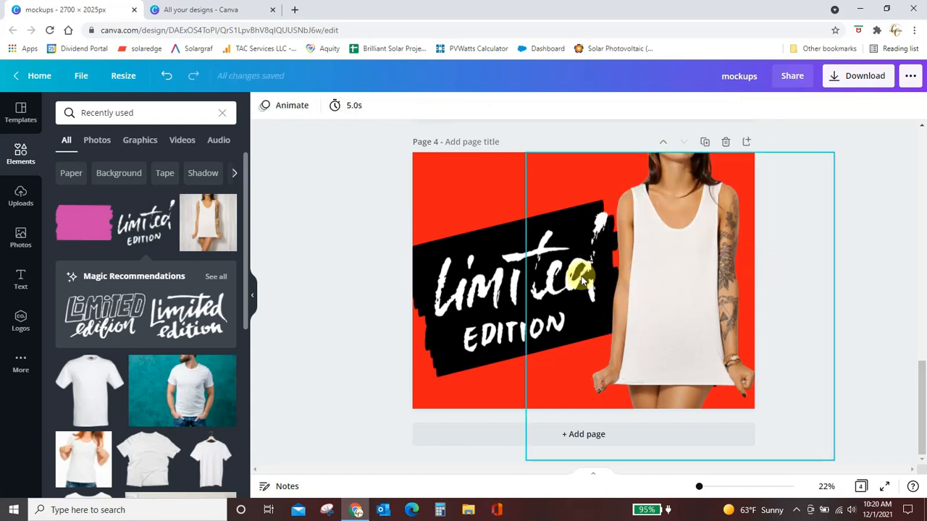
# Enlarge the "Limited Edition" banner group slightly and shift it a little down and left beside the model.
pyautogui.click(604, 277)
pyautogui.click(489, 331)
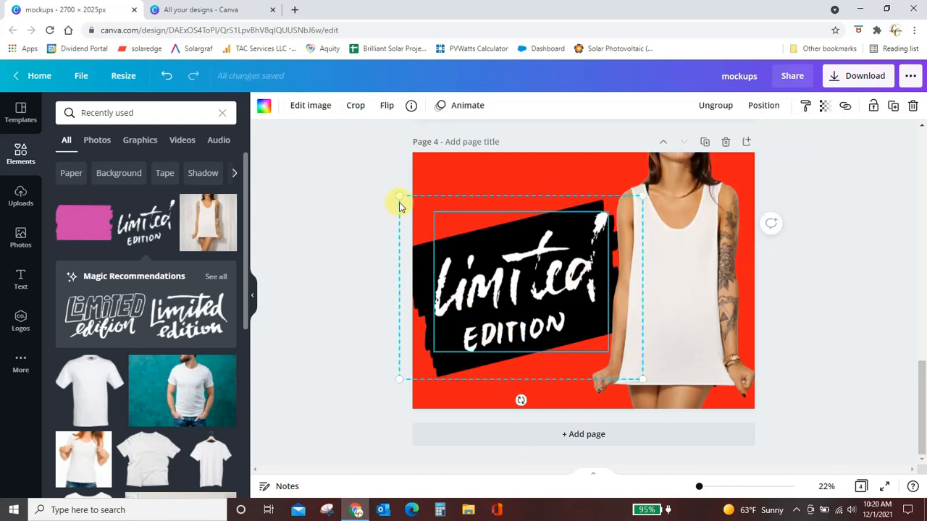
pyautogui.moveTo(396, 190); pyautogui.dragTo(386, 189)
pyautogui.moveTo(513, 269)
pyautogui.mouseDown()
pyautogui.moveTo(520, 276)
pyautogui.moveTo(507, 276)
pyautogui.mouseUp()
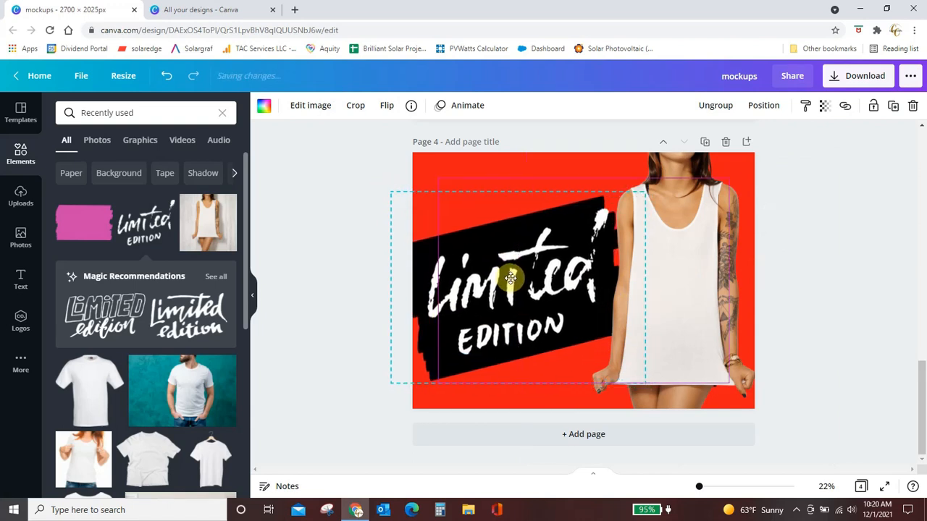
pyautogui.click(843, 340)
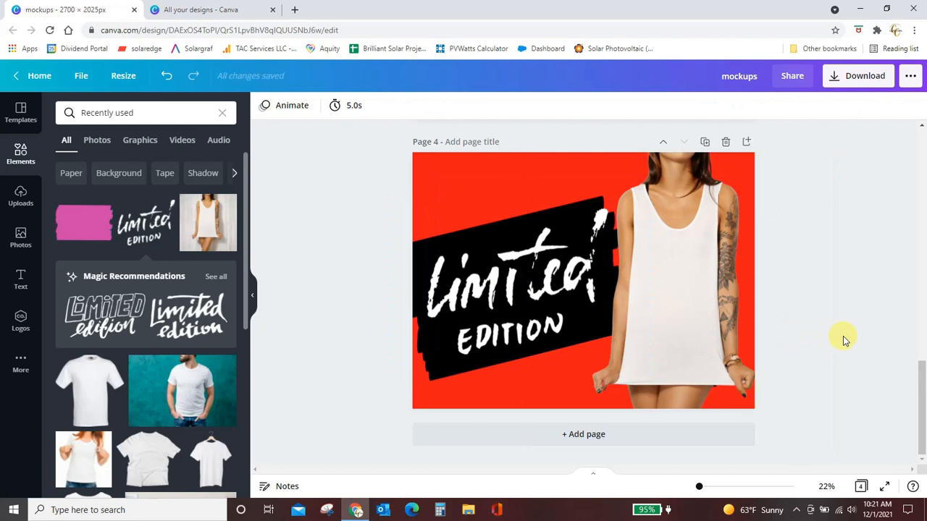
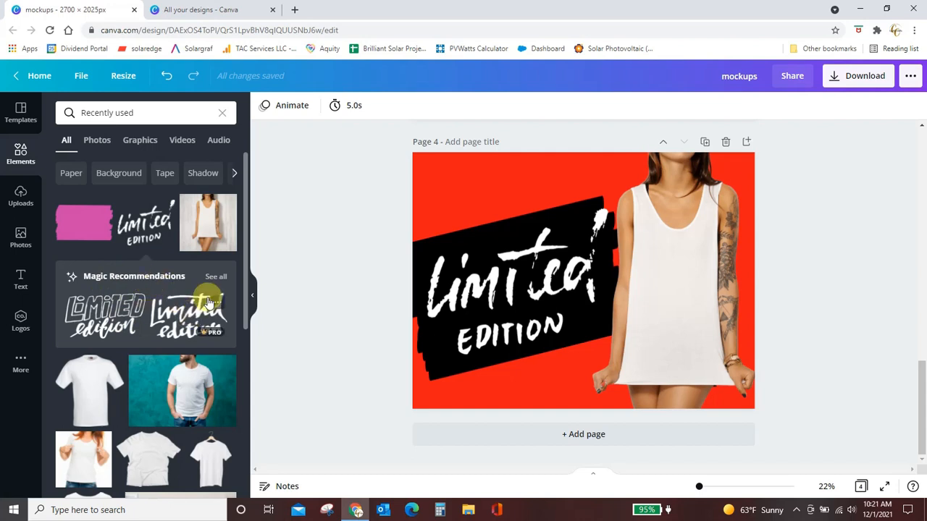
# Search the elements for "limited edition" and browse through the available lettering and badge graphics.
pyautogui.click(16, 155)
pyautogui.click(193, 115)
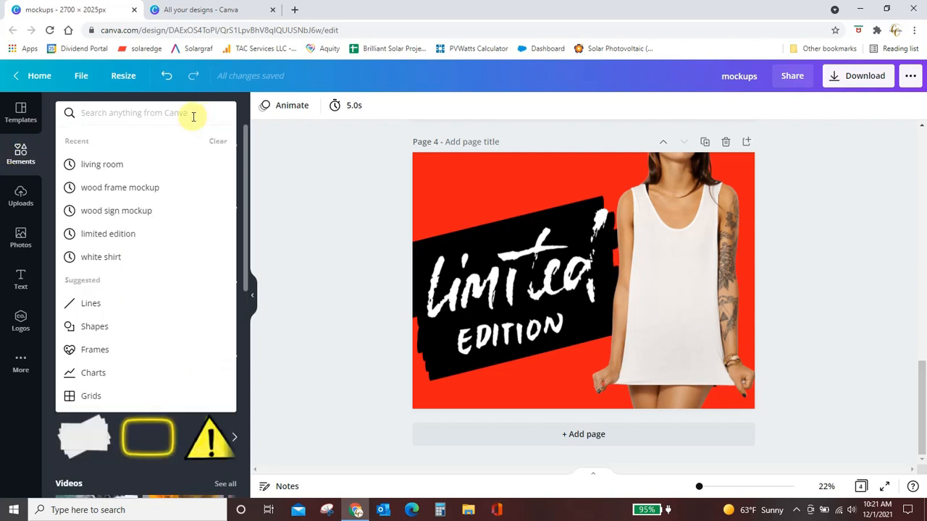
pyautogui.write('limited edi')
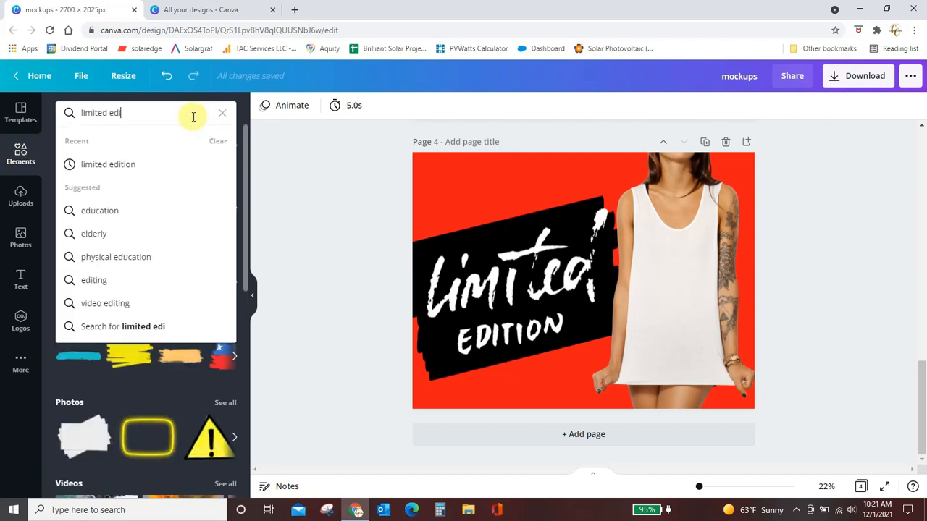
pyautogui.write('tion')
pyautogui.press('Return')
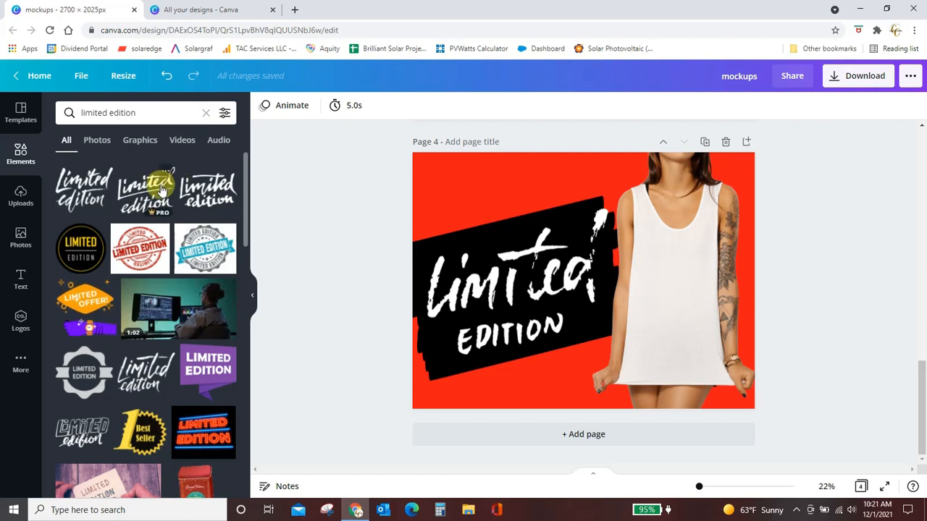
pyautogui.scroll(-4, 162, 290)
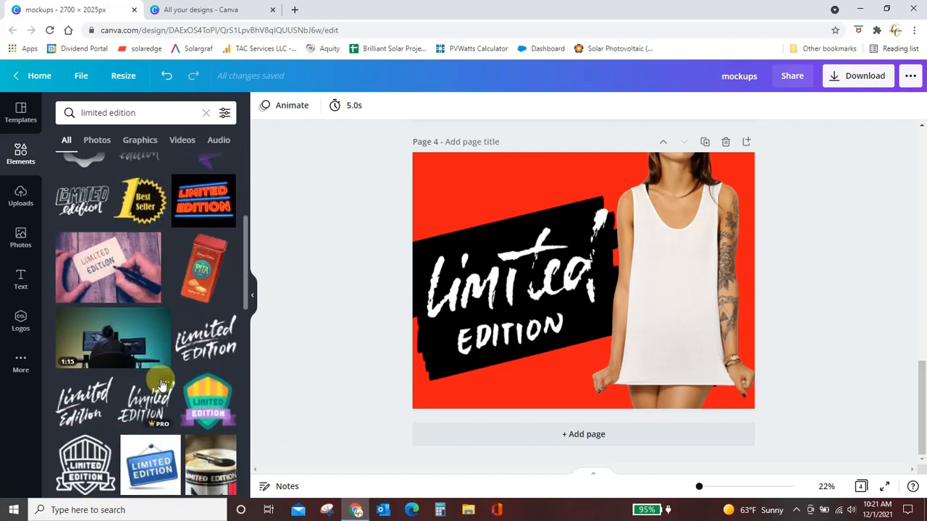
pyautogui.scroll(-3, 162, 384)
pyautogui.scroll(3, 163, 384)
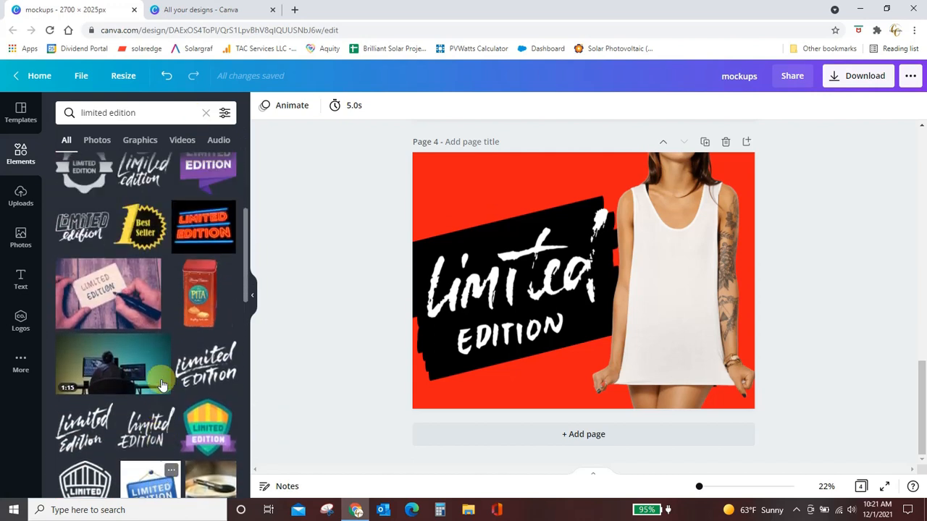
pyautogui.scroll(4, 162, 384)
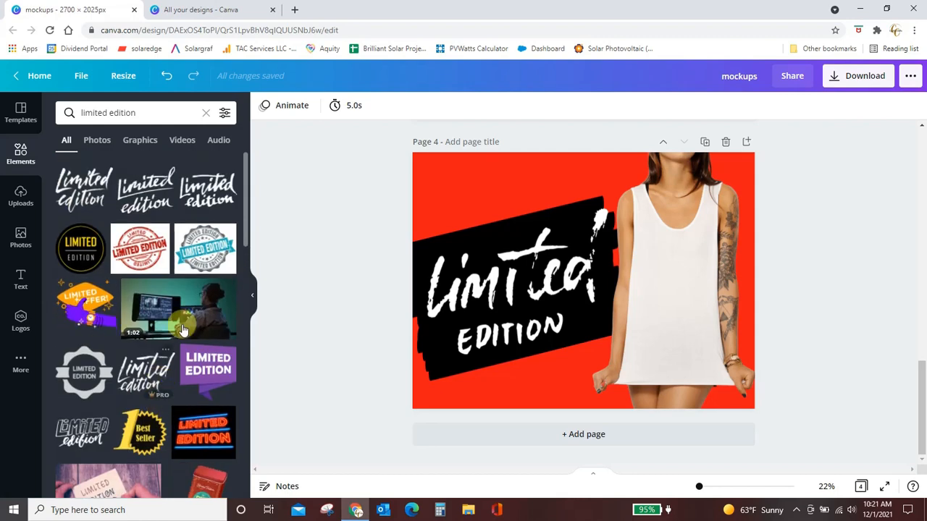
# Add another "Limited edition" brush lettering, browse all of its Magic Recommendations, and delete the added lettering from page 4.
pyautogui.click(202, 190)
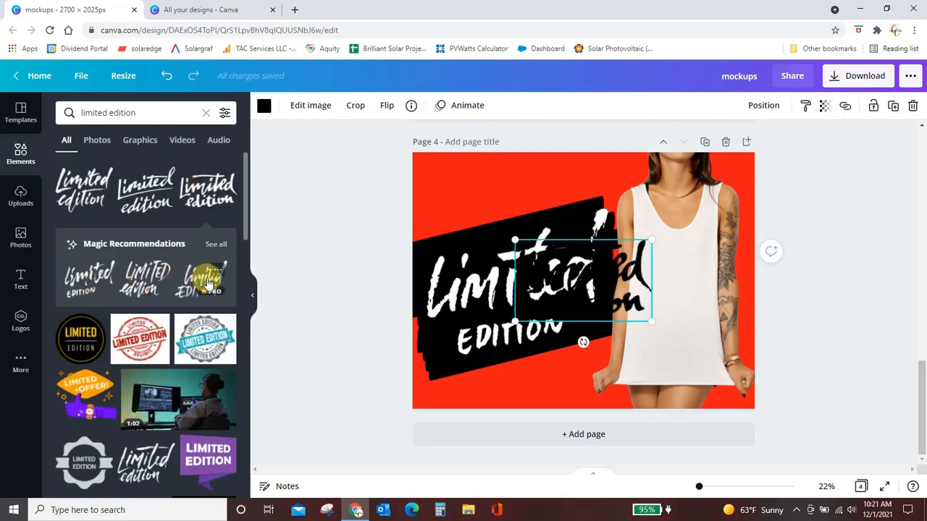
pyautogui.click(217, 245)
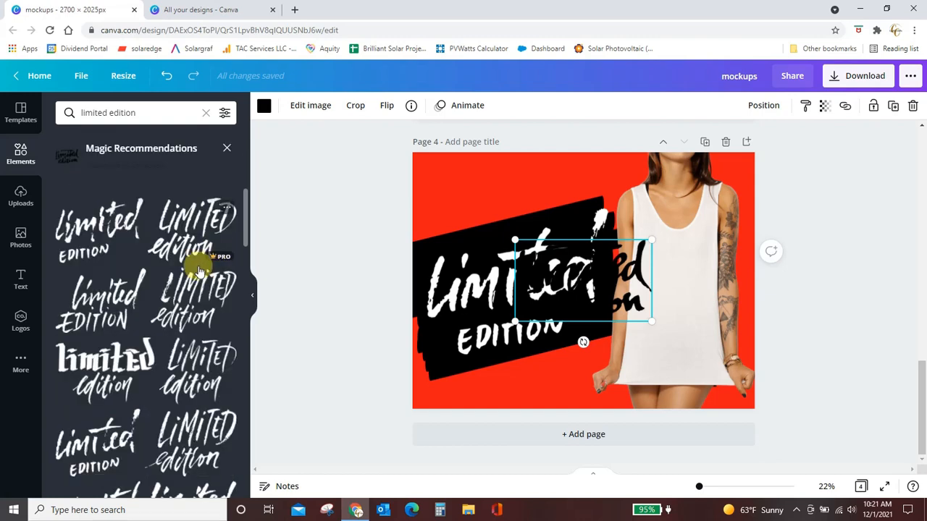
pyautogui.scroll(-4, 193, 310)
pyautogui.scroll(-10, 193, 317)
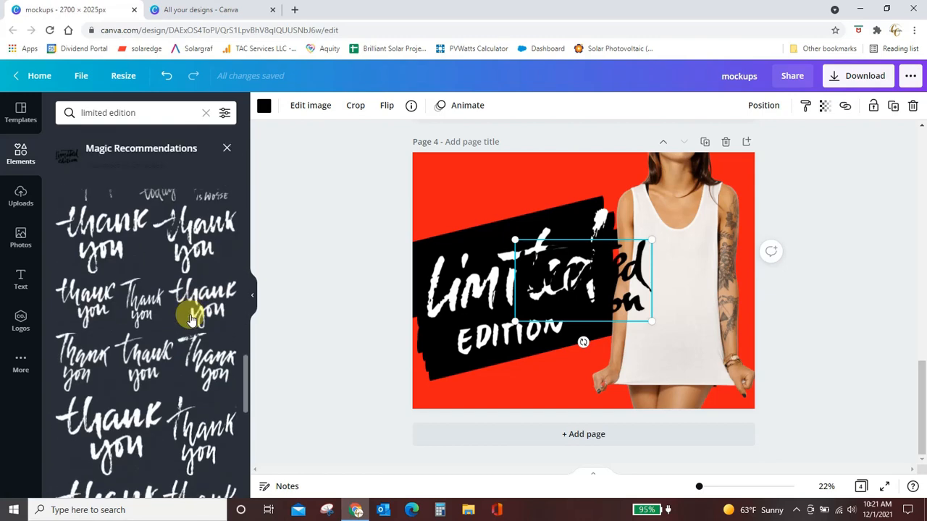
pyautogui.scroll(-3, 190, 320)
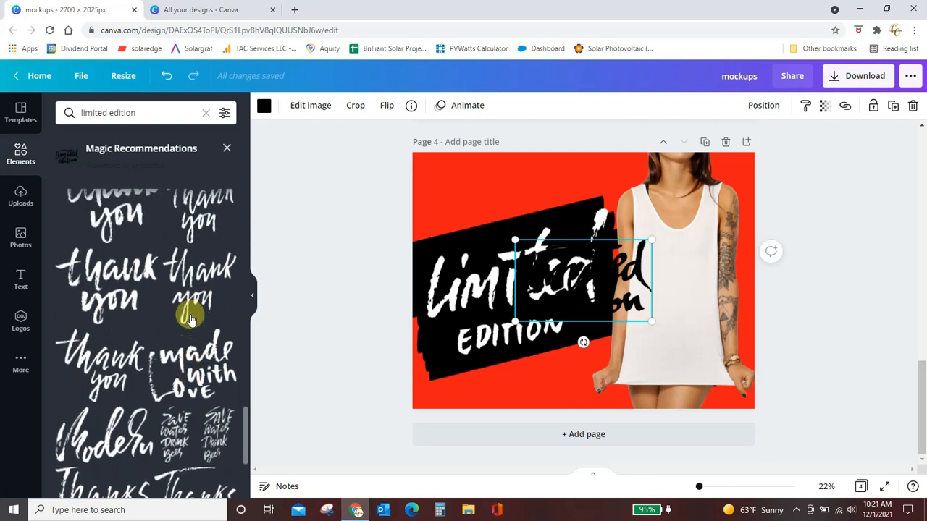
pyautogui.scroll(10, 157, 324)
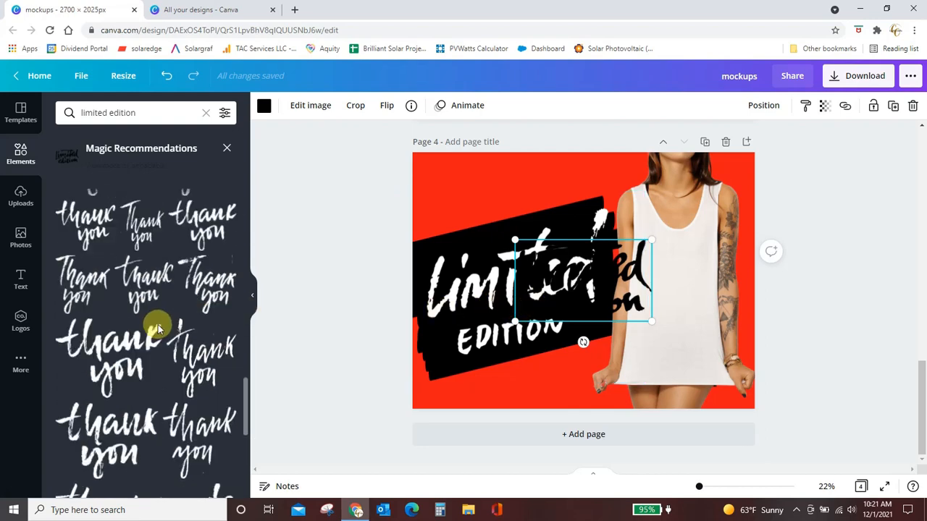
pyautogui.click(227, 148)
pyautogui.press('Delete')
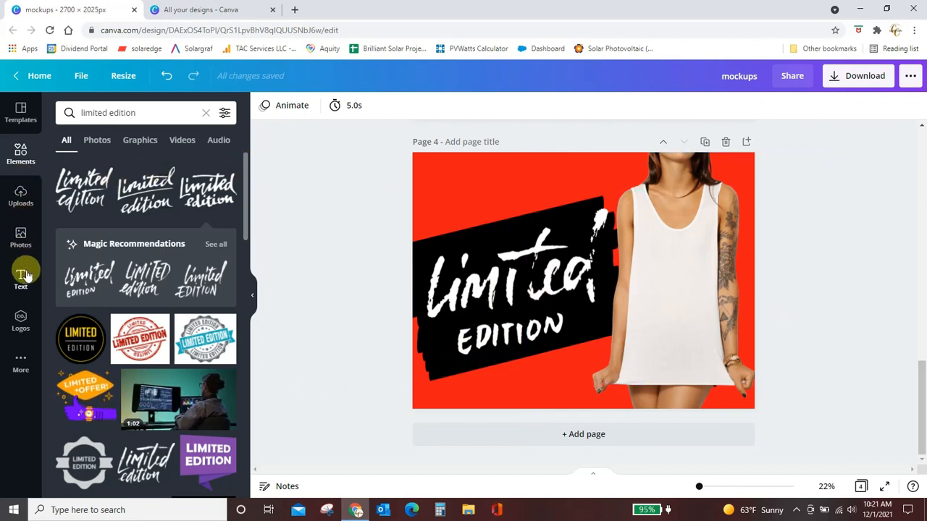
# Upload the image file "justbreathe" from the farmhouse folder and return to the newest uploaded images.
pyautogui.click(20, 205)
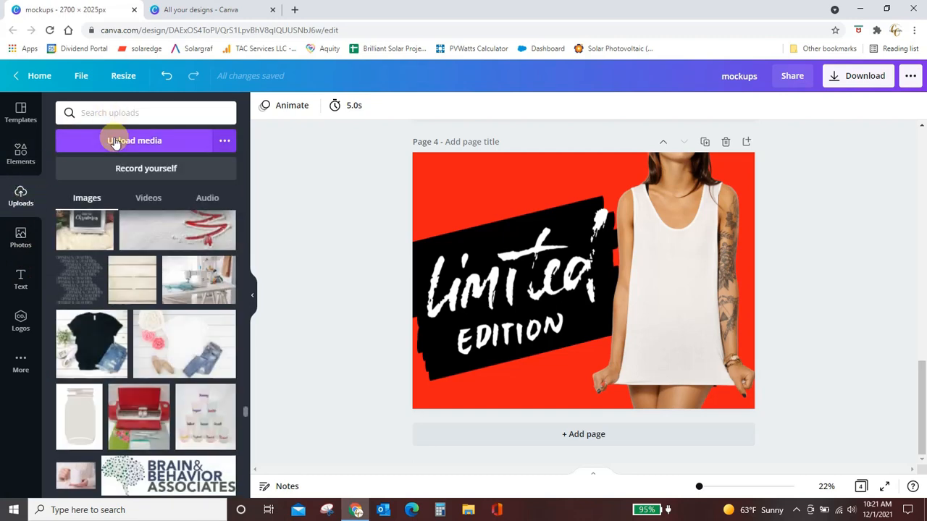
pyautogui.click(114, 142)
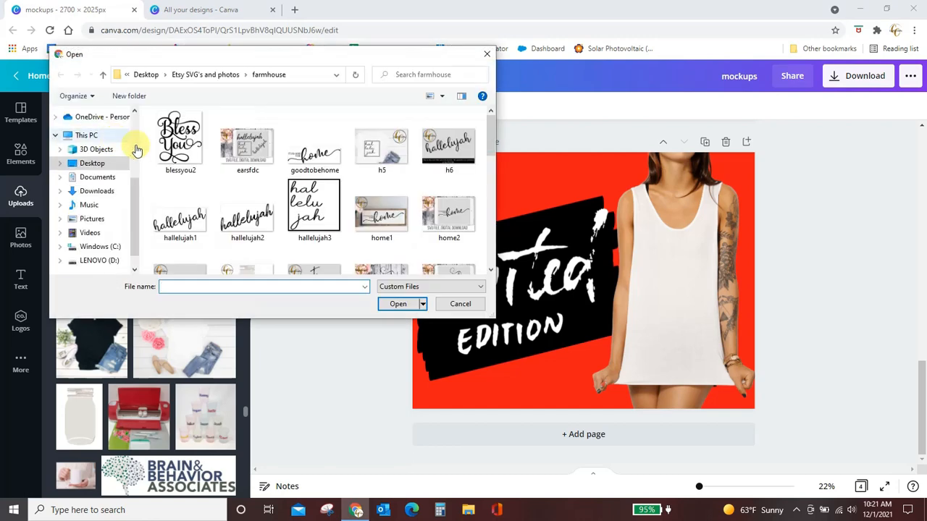
pyautogui.scroll(-5, 318, 178)
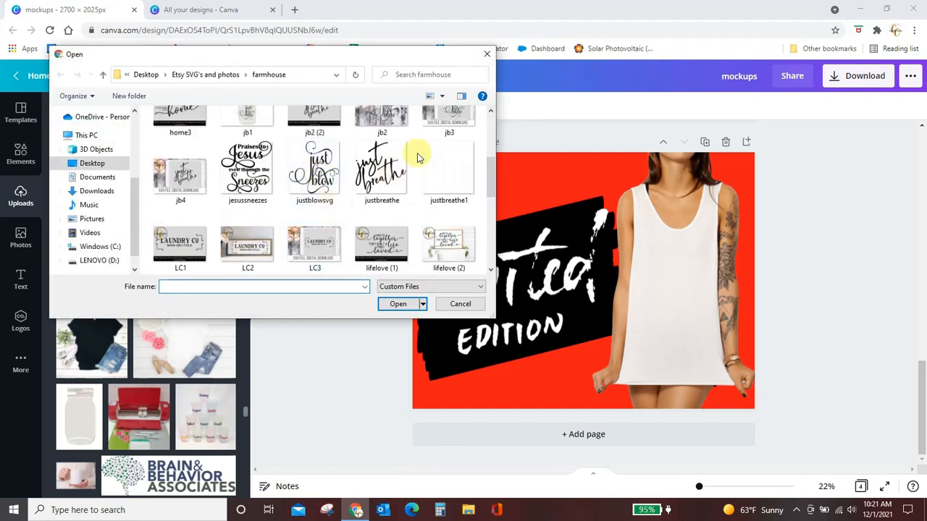
pyautogui.click(382, 168)
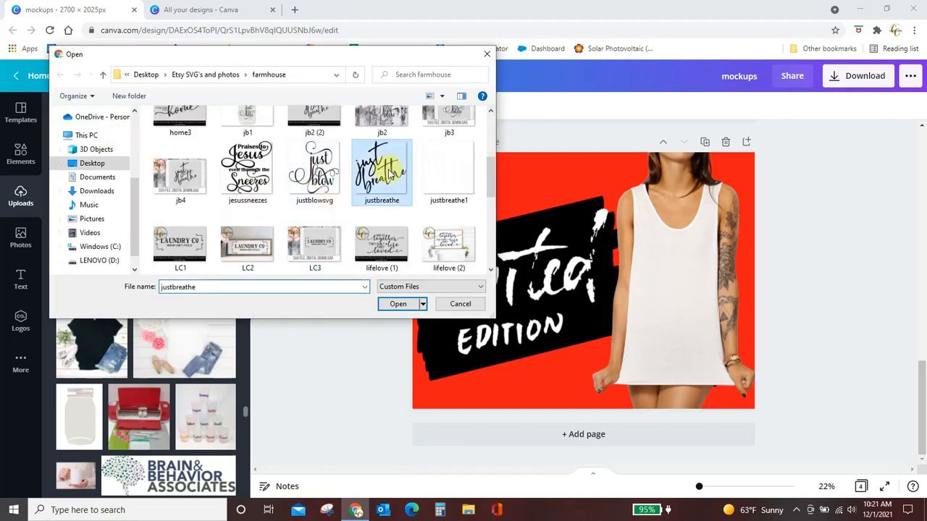
pyautogui.click(396, 304)
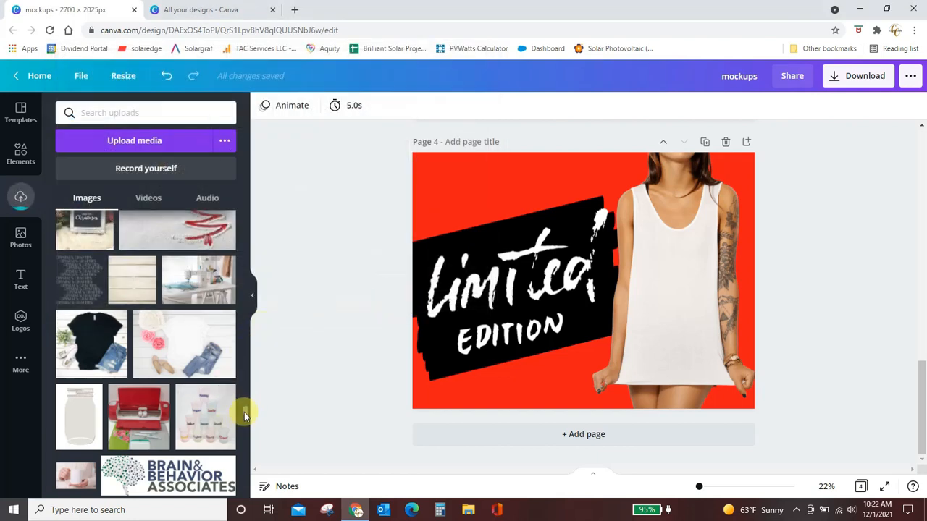
pyautogui.moveTo(244, 411); pyautogui.dragTo(253, 149)
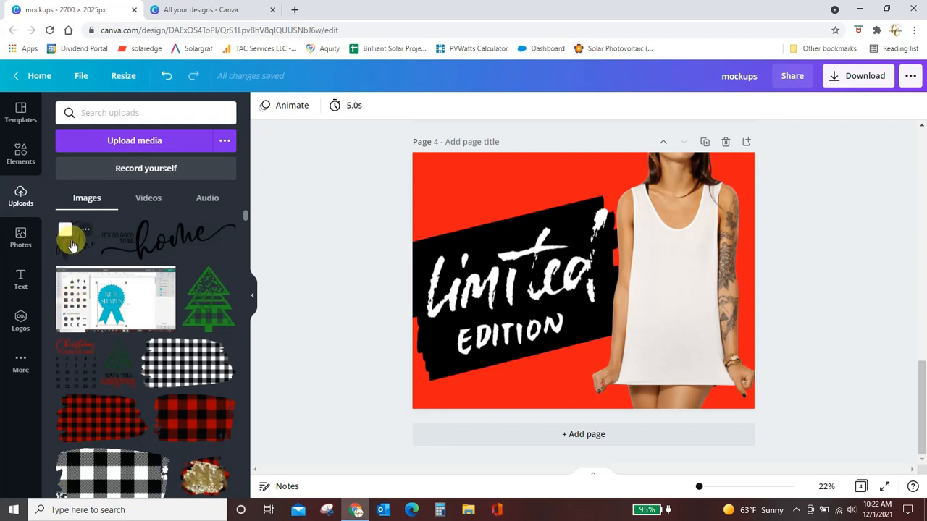
pyautogui.click(72, 250)
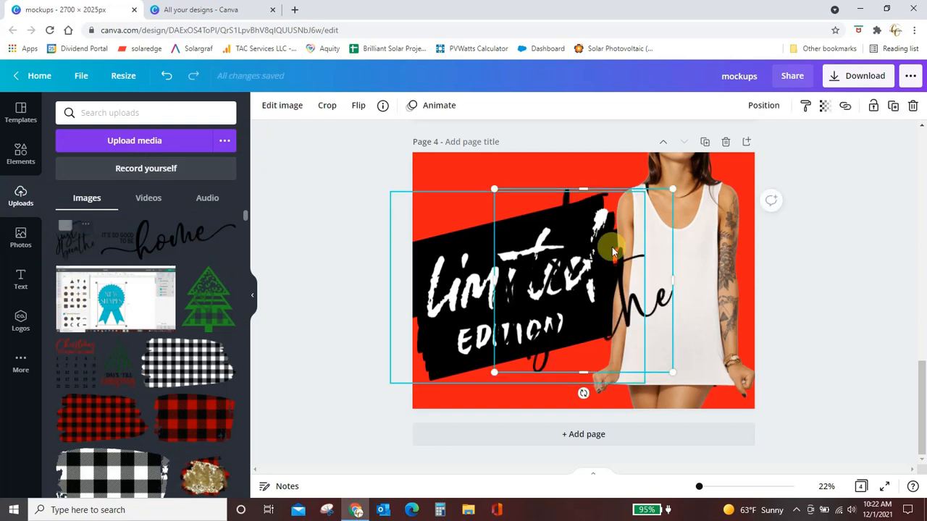
pyautogui.moveTo(673, 189); pyautogui.dragTo(601, 262)
pyautogui.moveTo(524, 366); pyautogui.dragTo(462, 360)
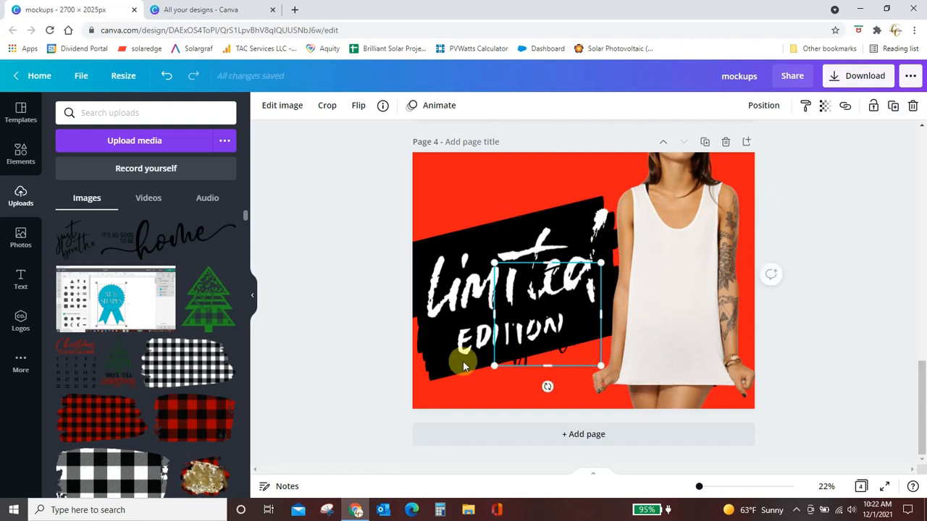
pyautogui.moveTo(520, 364); pyautogui.dragTo(681, 351)
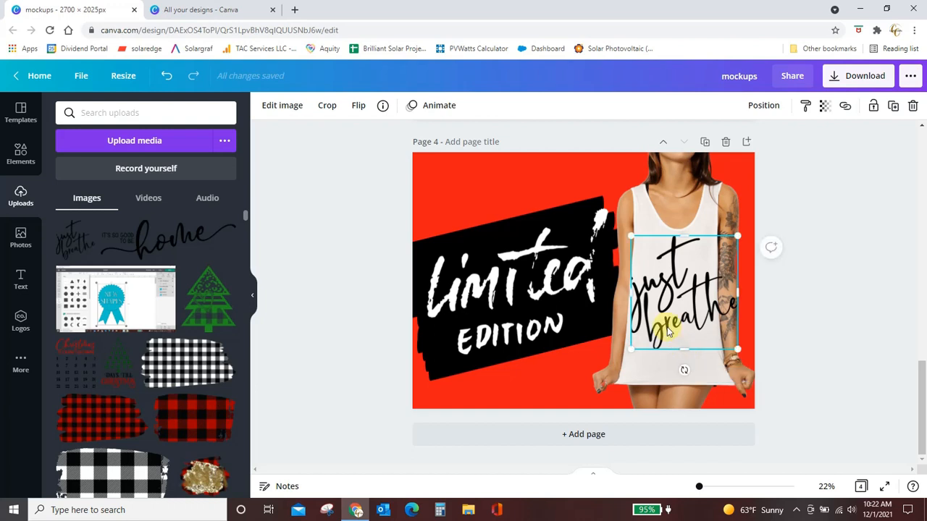
pyautogui.press('Delete')
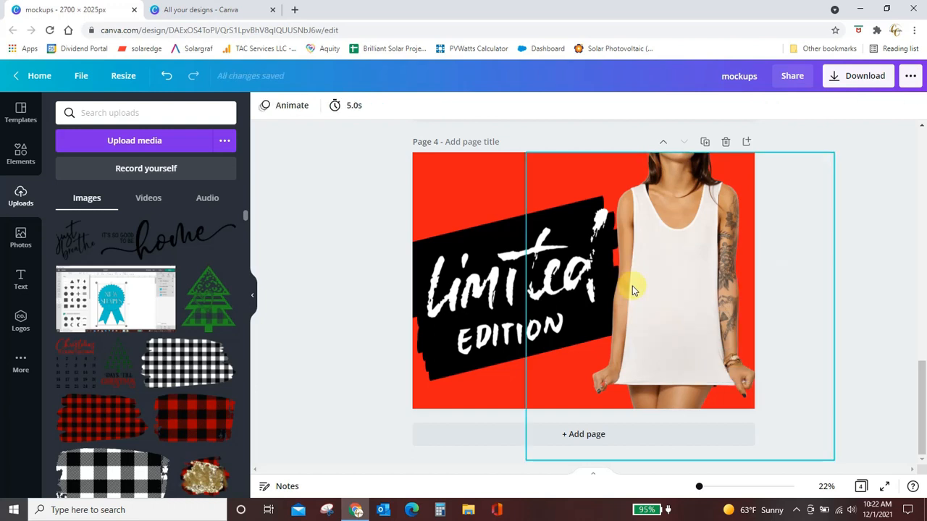
# Add the uploaded "just breathe" graphic to page 4, shrink it to fit the tank top's width, and centre it below the neckline.
pyautogui.click(75, 255)
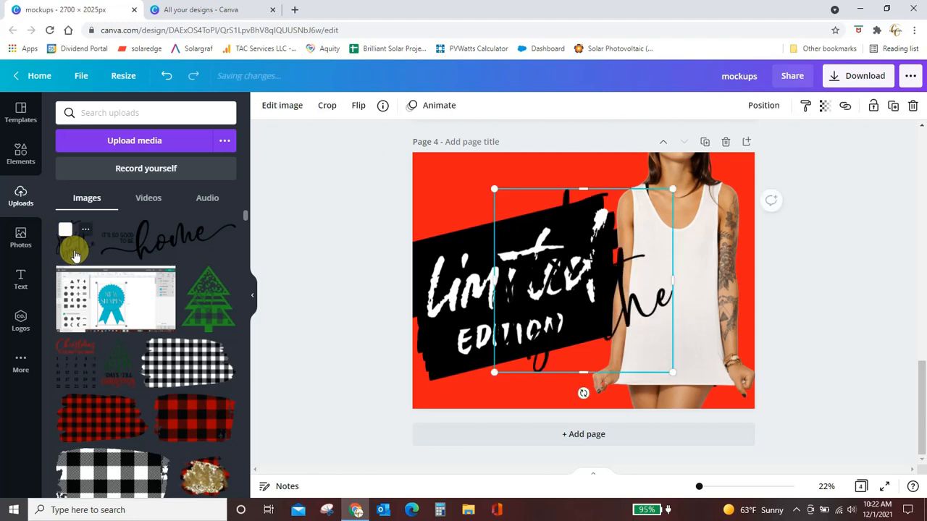
pyautogui.click(448, 176)
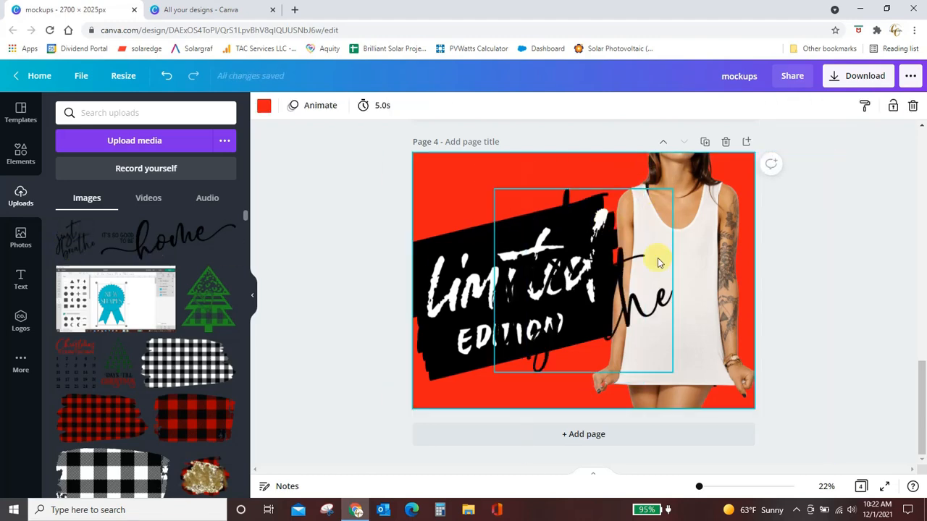
pyautogui.click(645, 313)
pyautogui.moveTo(637, 347); pyautogui.dragTo(693, 304)
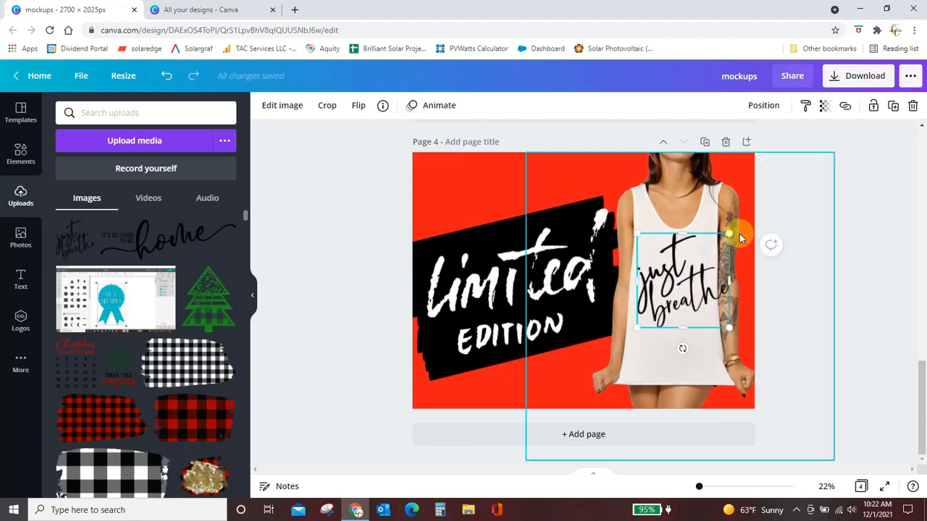
pyautogui.moveTo(728, 233); pyautogui.dragTo(705, 263)
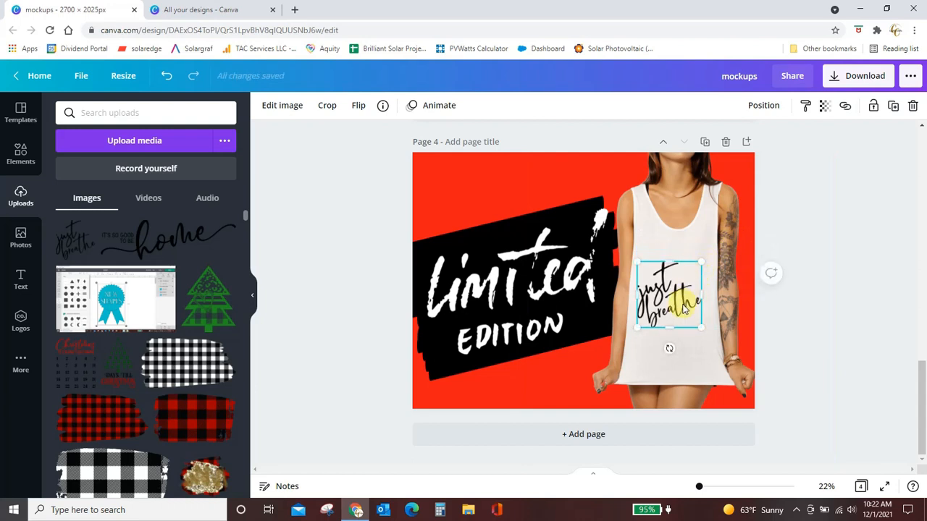
pyautogui.moveTo(687, 310); pyautogui.dragTo(693, 282)
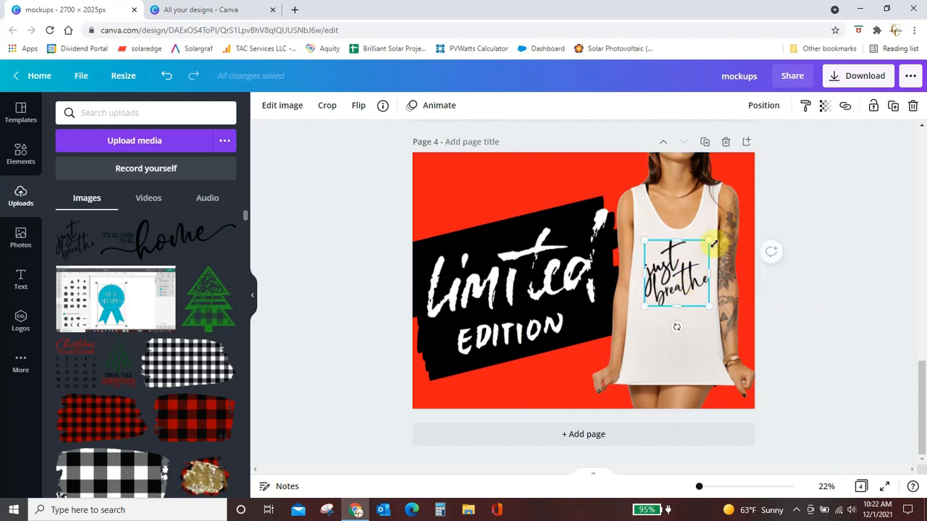
pyautogui.moveTo(710, 241); pyautogui.dragTo(718, 230)
pyautogui.moveTo(680, 266); pyautogui.dragTo(674, 272)
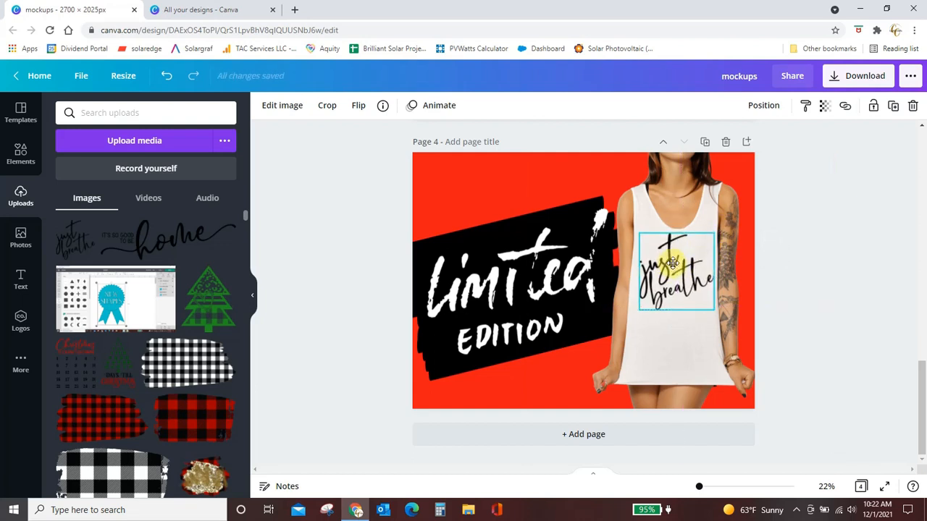
pyautogui.click(832, 289)
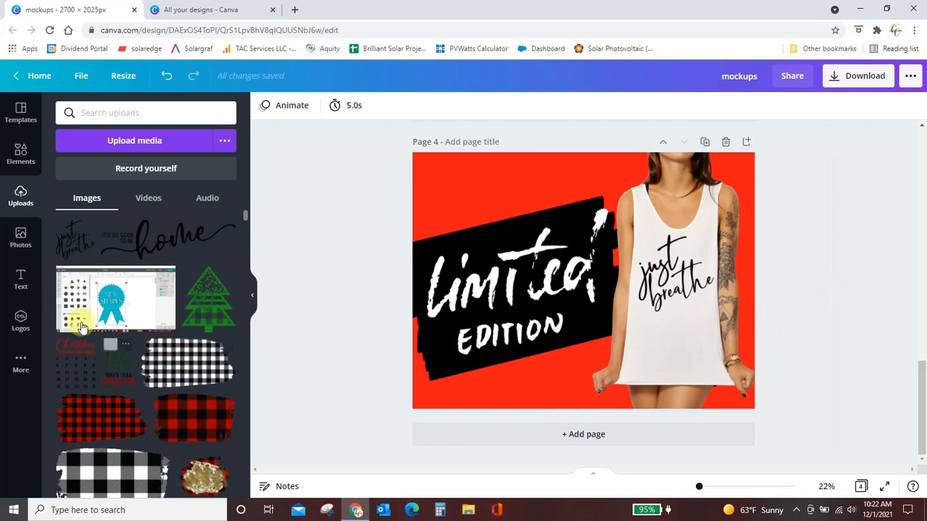
# Add the circular Crystal's Crafties logo to page 4, place it in the page's upper-left corner and shrink it to fit above the banner.
pyautogui.click(21, 322)
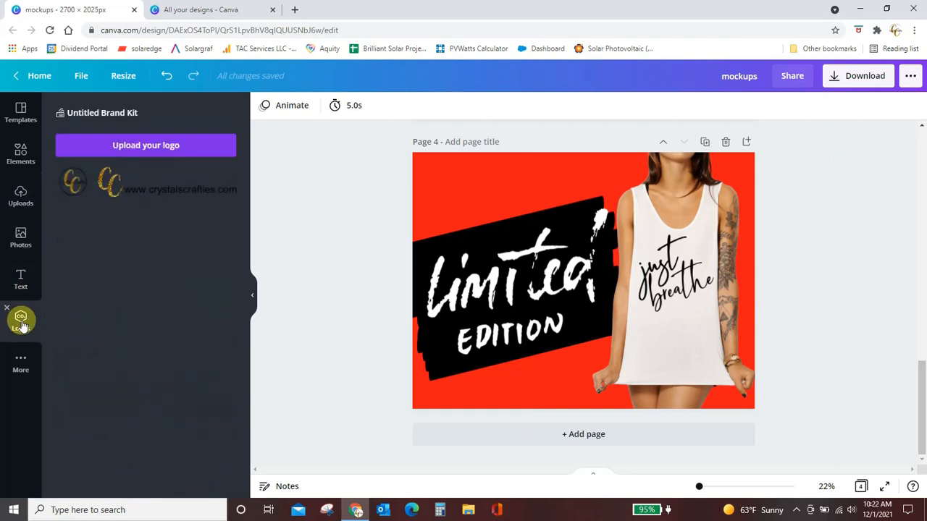
pyautogui.click(71, 185)
pyautogui.moveTo(587, 276); pyautogui.dragTo(467, 200)
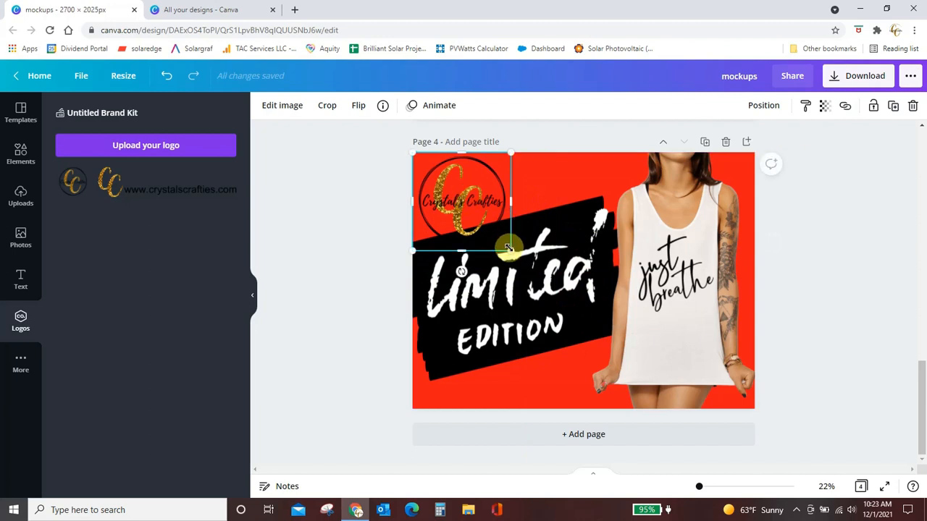
pyautogui.moveTo(510, 250); pyautogui.dragTo(493, 231)
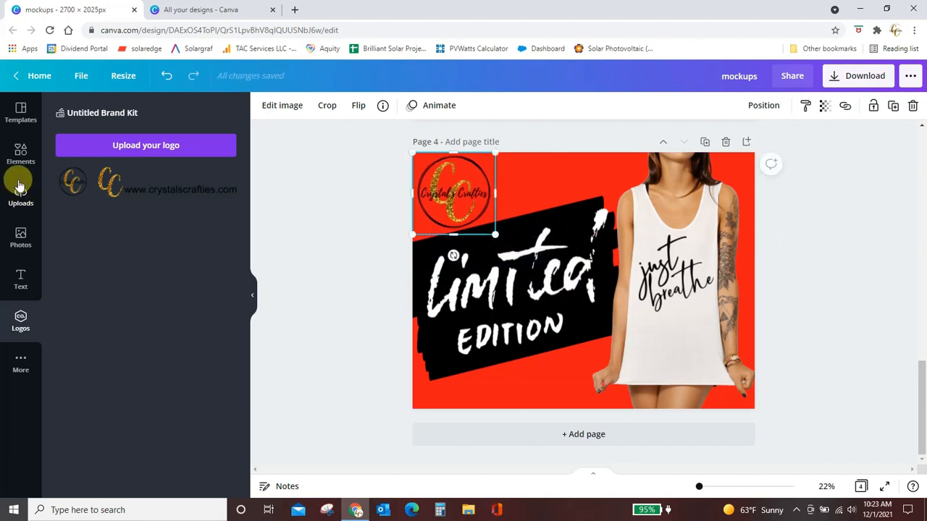
# Add the uploaded repeating "Crystal's Crafties" watermark to page 4, enlarge it and move it over the tank top.
pyautogui.click(19, 206)
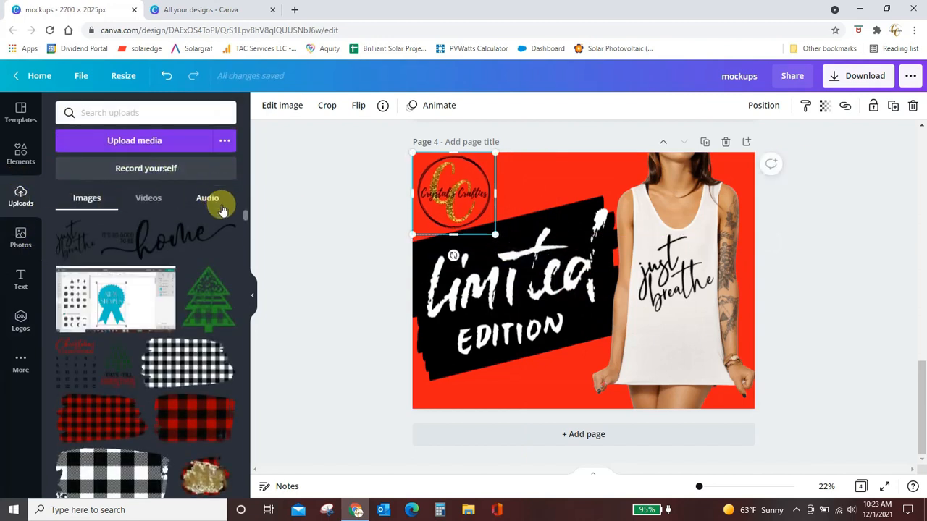
pyautogui.moveTo(244, 216); pyautogui.dragTo(246, 405)
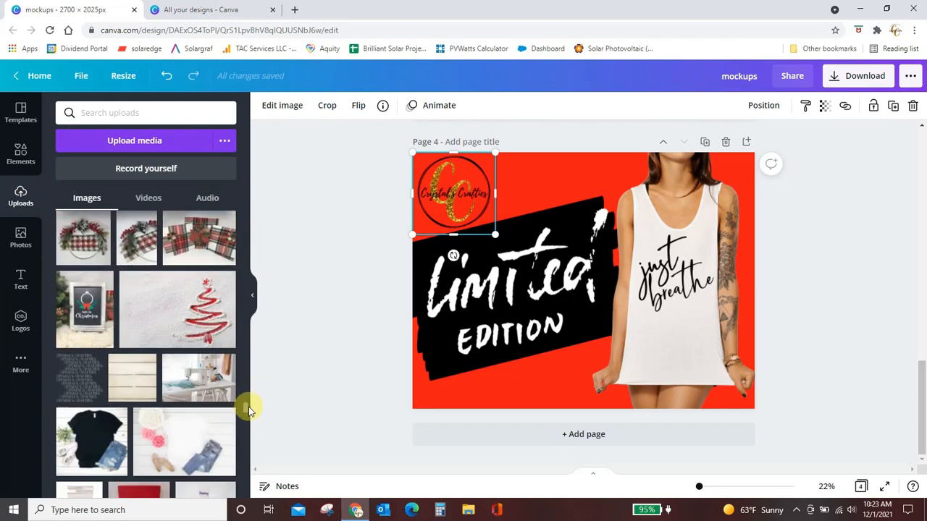
pyautogui.click(79, 378)
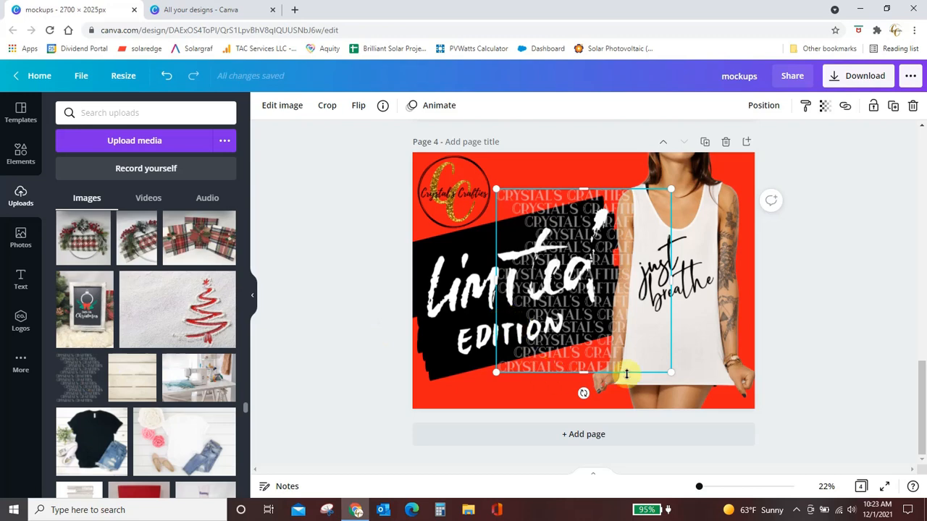
pyautogui.moveTo(670, 374); pyautogui.dragTo(714, 394)
pyautogui.moveTo(542, 322); pyautogui.dragTo(657, 296)
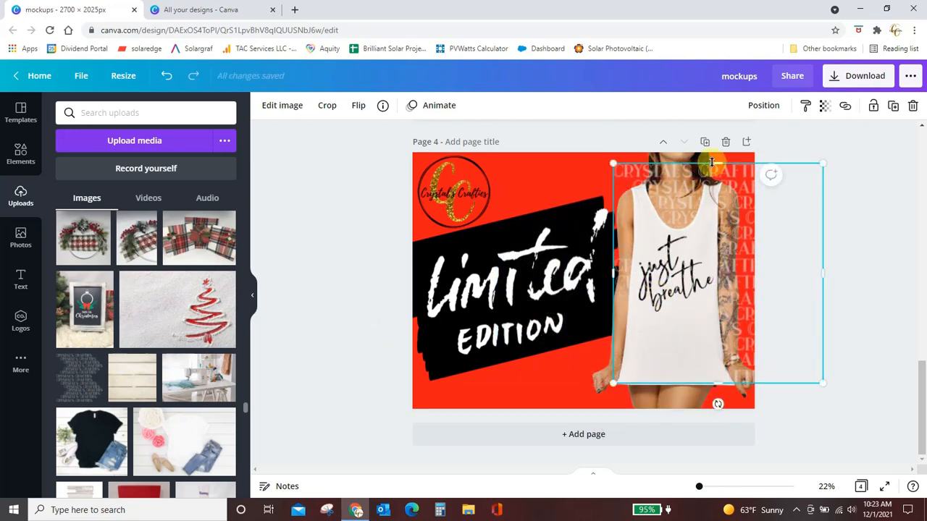
# Crop the watermark on all four sides so it covers only the "just breathe" graphic on the shirt, and check its transparency setting.
pyautogui.moveTo(716, 163); pyautogui.dragTo(720, 224)
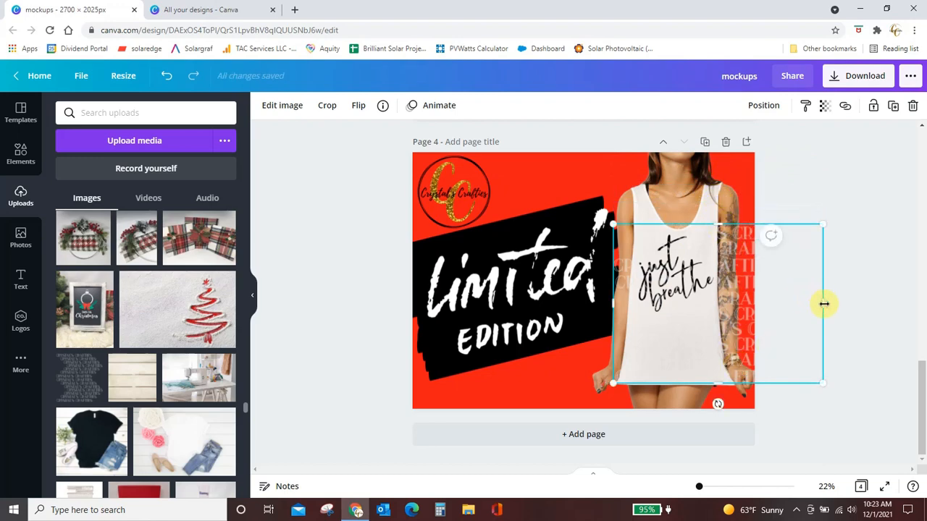
pyautogui.moveTo(824, 304); pyautogui.dragTo(714, 304)
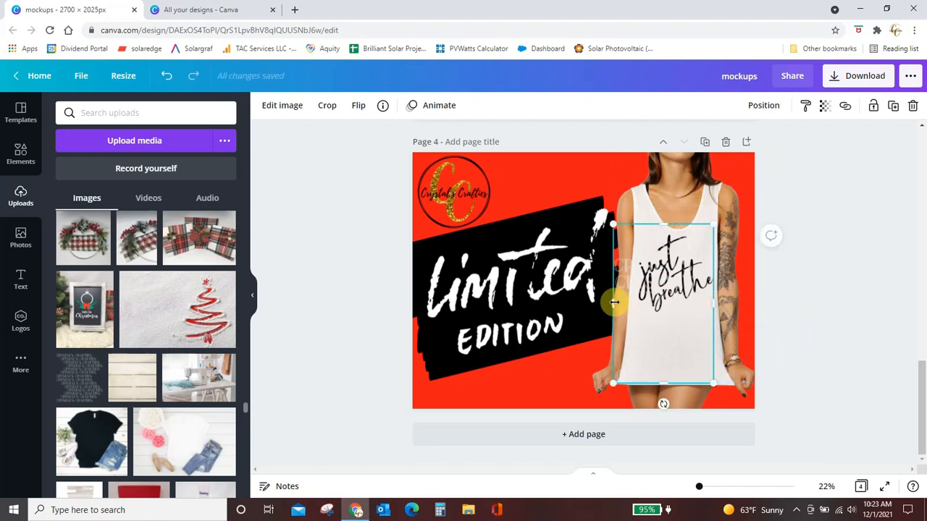
pyautogui.moveTo(614, 303); pyautogui.dragTo(634, 300)
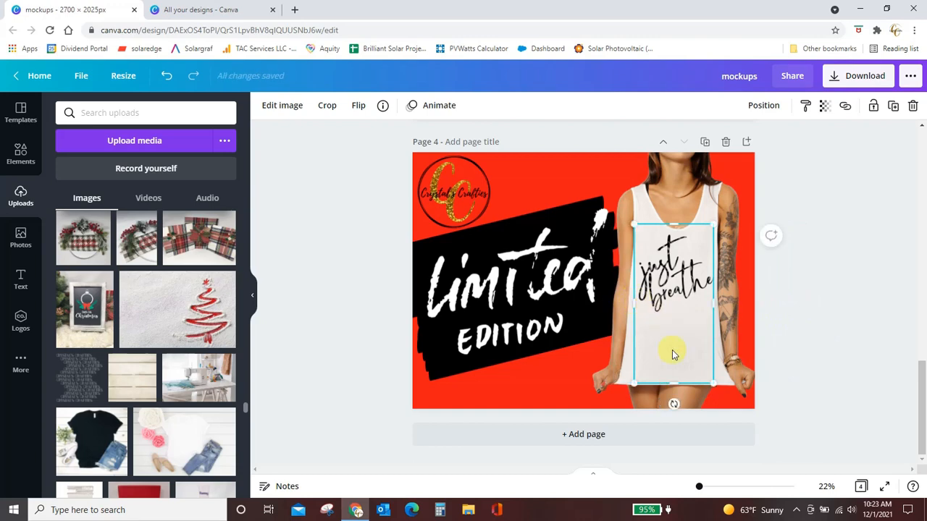
pyautogui.moveTo(672, 383); pyautogui.dragTo(672, 327)
pyautogui.click(824, 106)
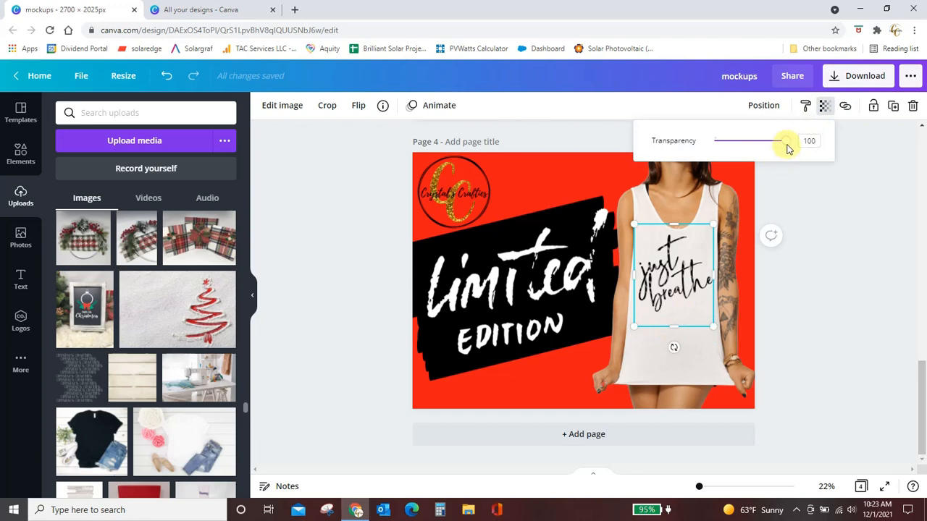
pyautogui.moveTo(675, 223); pyautogui.dragTo(675, 229)
pyautogui.click(844, 241)
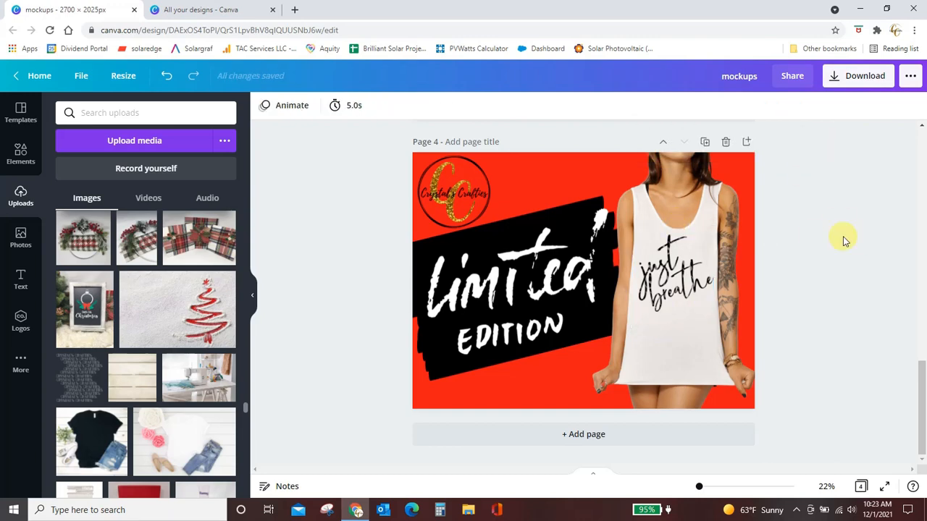
# Delete the draft page 3 with the blue "Limited Edition" lettering and blank tank top, and look through the remaining mockup pages.
pyautogui.scroll(4, 820, 310)
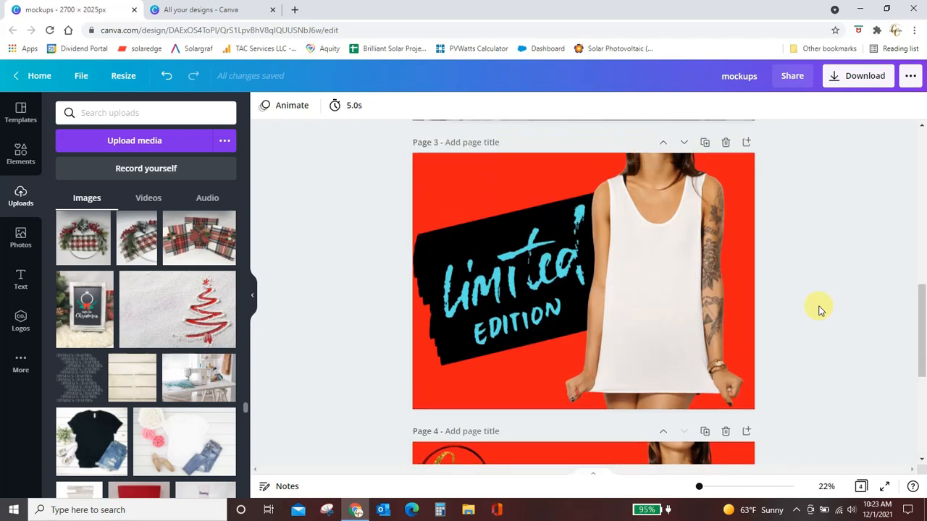
pyautogui.scroll(-4, 820, 310)
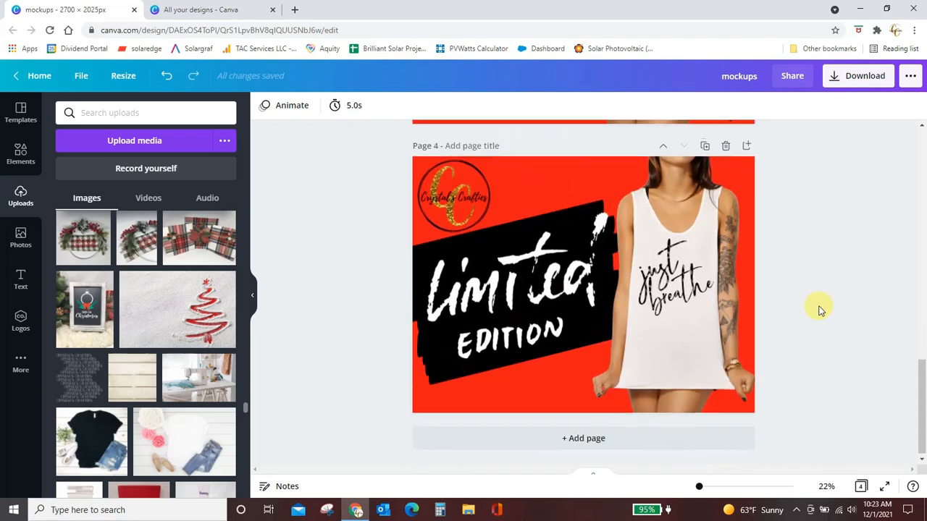
pyautogui.scroll(4, 820, 309)
pyautogui.click(725, 258)
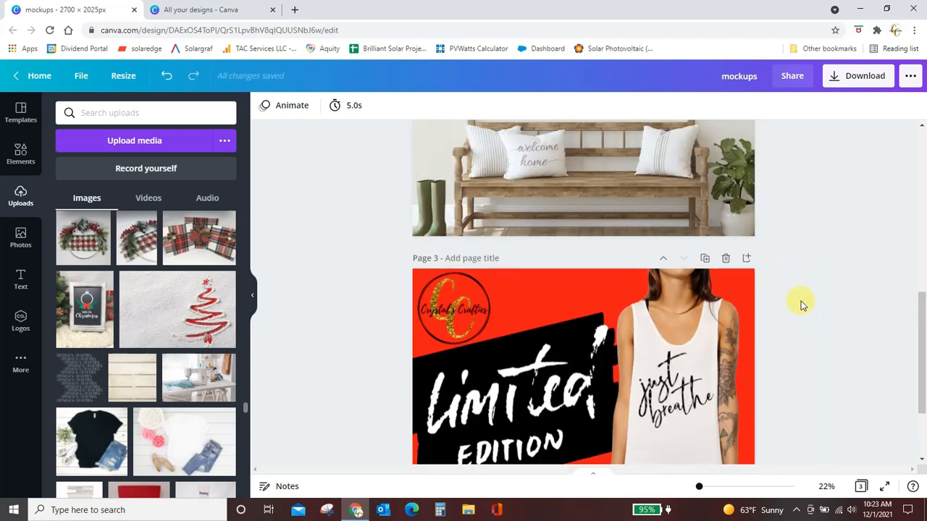
pyautogui.scroll(-2, 816, 304)
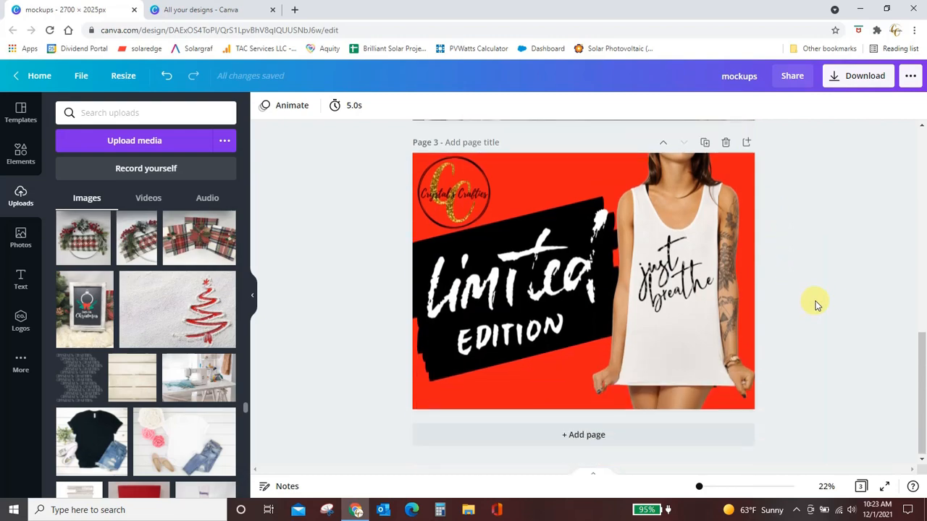
pyautogui.scroll(8, 816, 305)
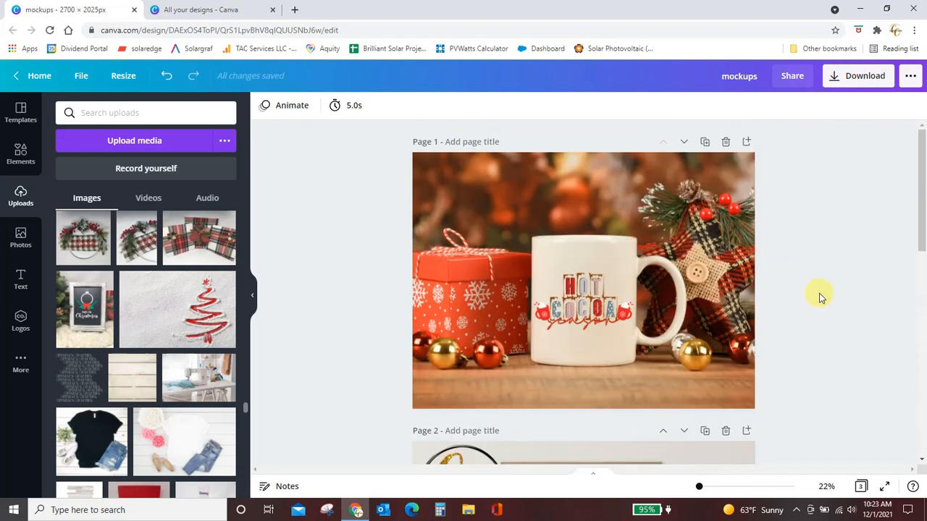
pyautogui.scroll(-8, 818, 291)
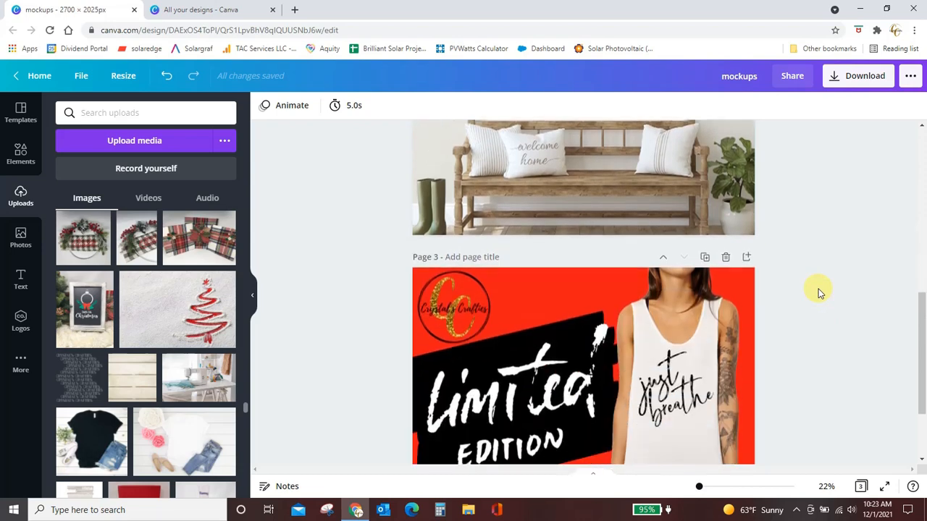
pyautogui.scroll(-2, 818, 292)
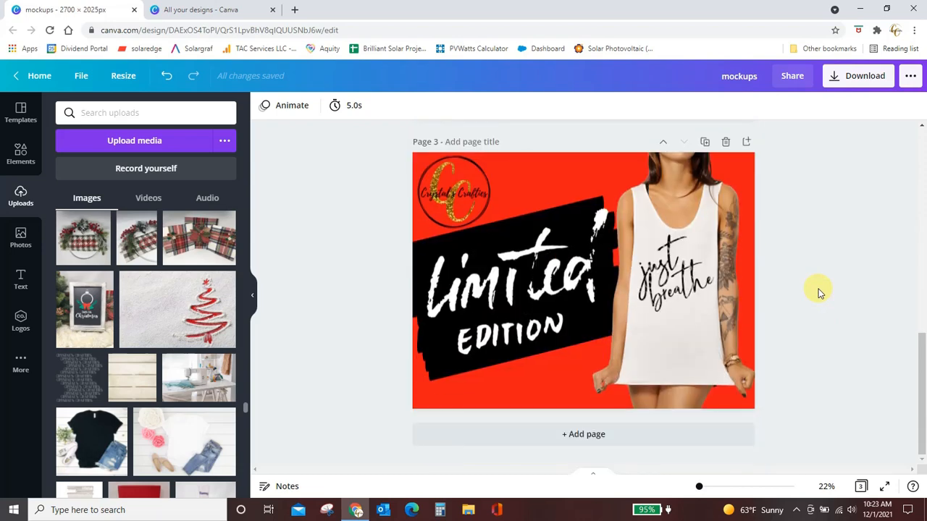
# Download all three mockup pages as PNG at size 1, after trying the page selection with only page 1.
pyautogui.click(863, 76)
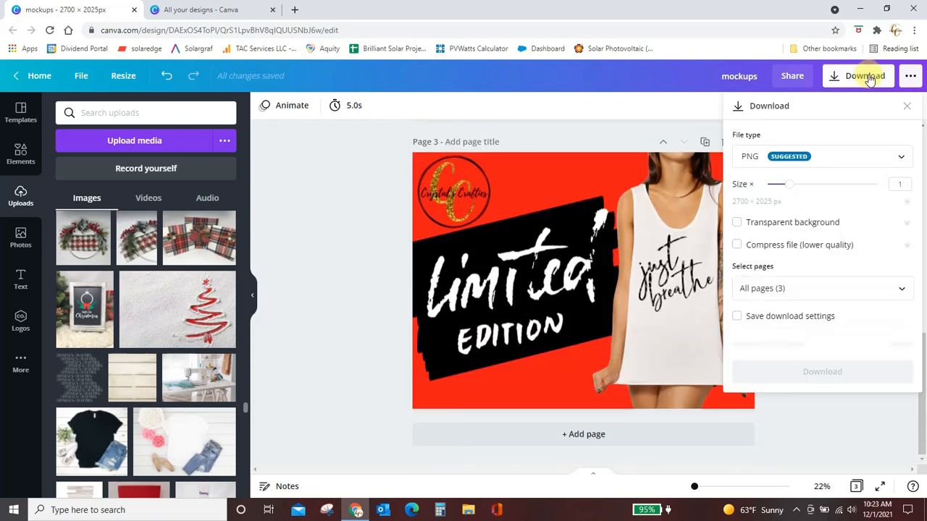
pyautogui.click(823, 292)
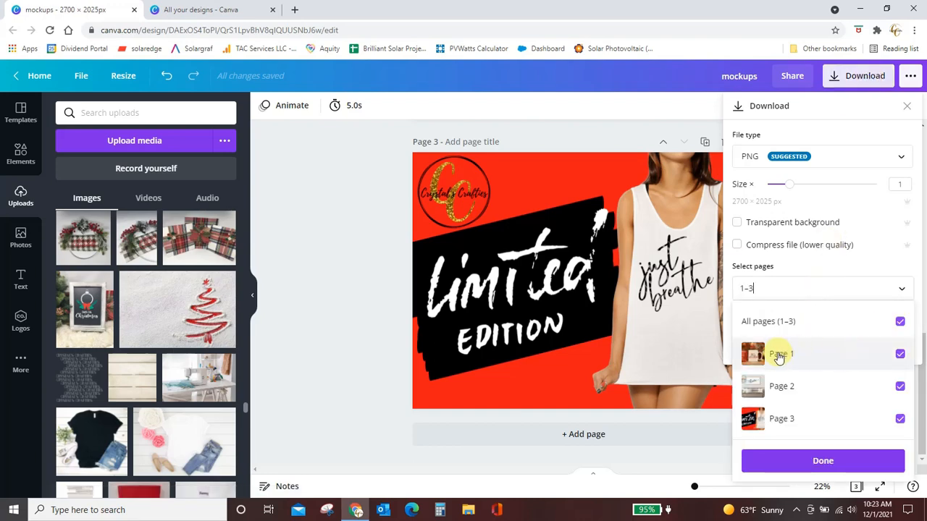
pyautogui.click(901, 323)
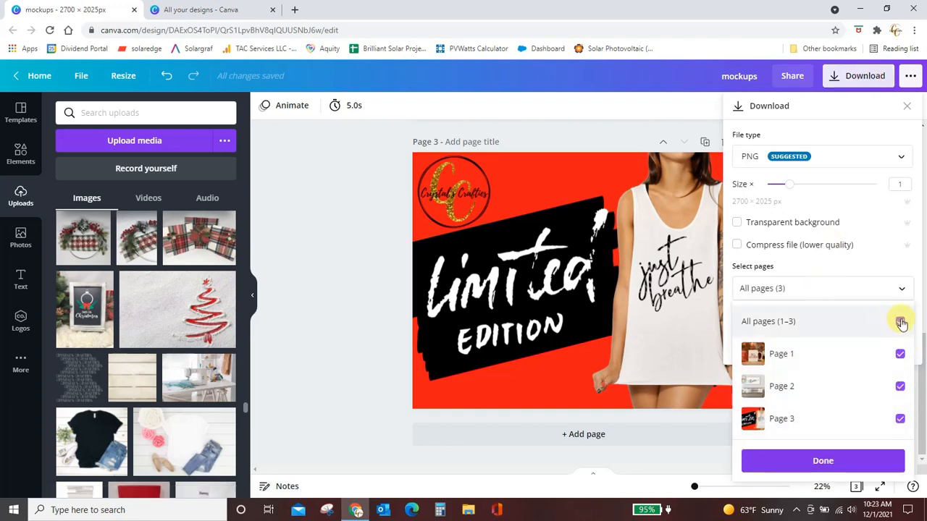
pyautogui.click(900, 322)
pyautogui.click(901, 323)
pyautogui.click(901, 322)
pyautogui.click(900, 354)
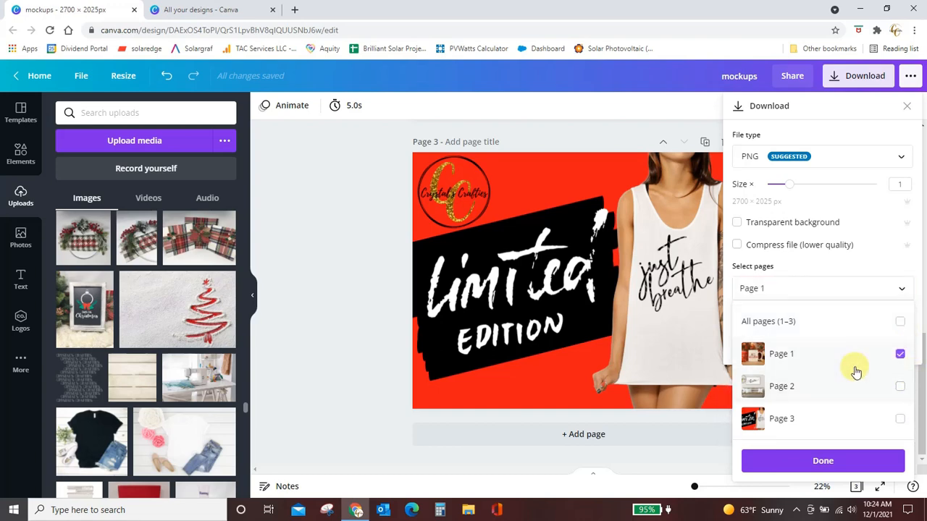
pyautogui.click(901, 323)
pyautogui.click(823, 463)
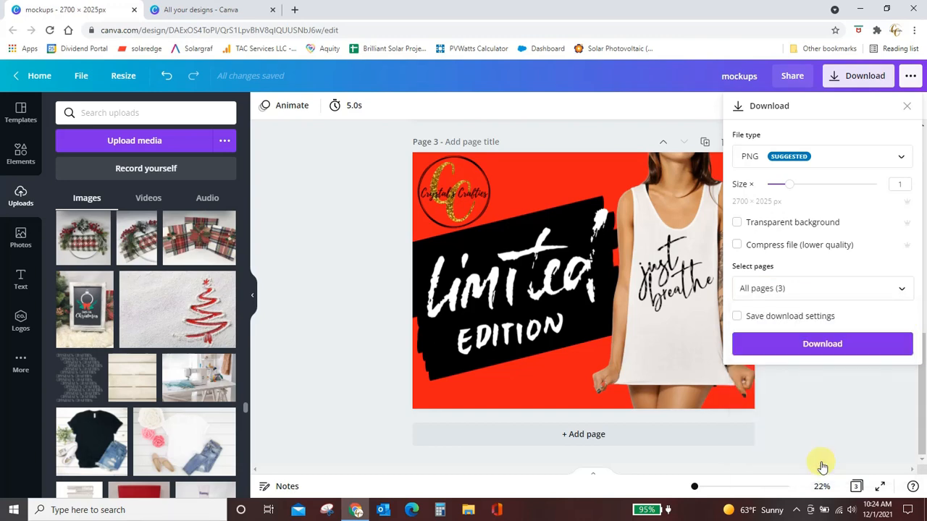
pyautogui.click(822, 344)
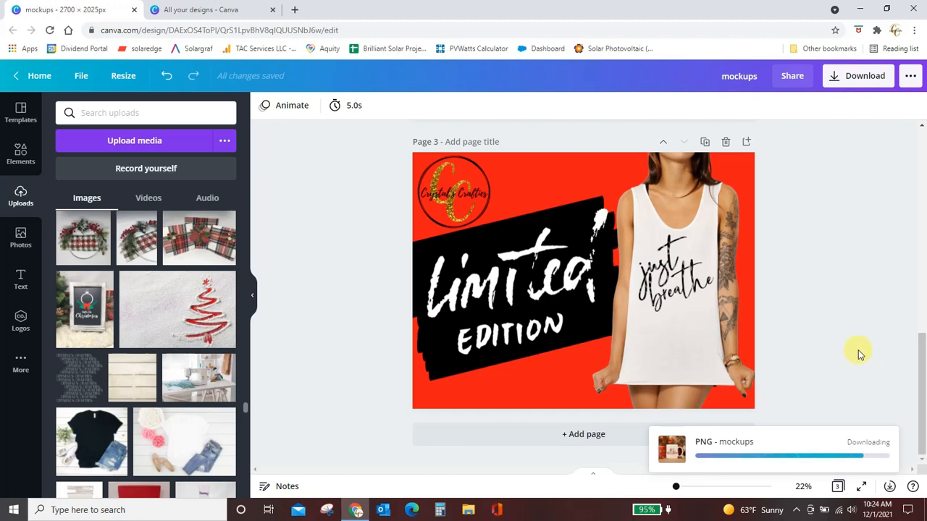
# Reopen the download settings and view the available file types, keeping PNG.
pyautogui.click(871, 78)
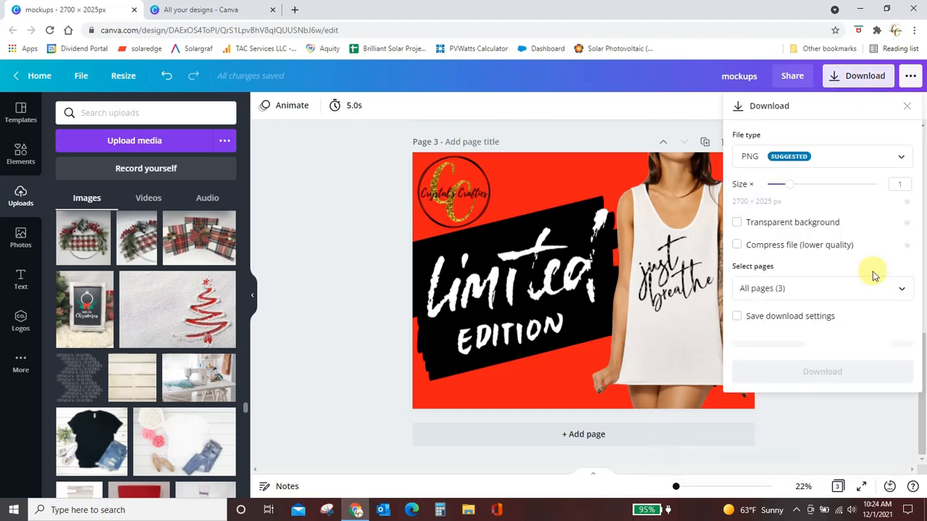
pyautogui.click(844, 164)
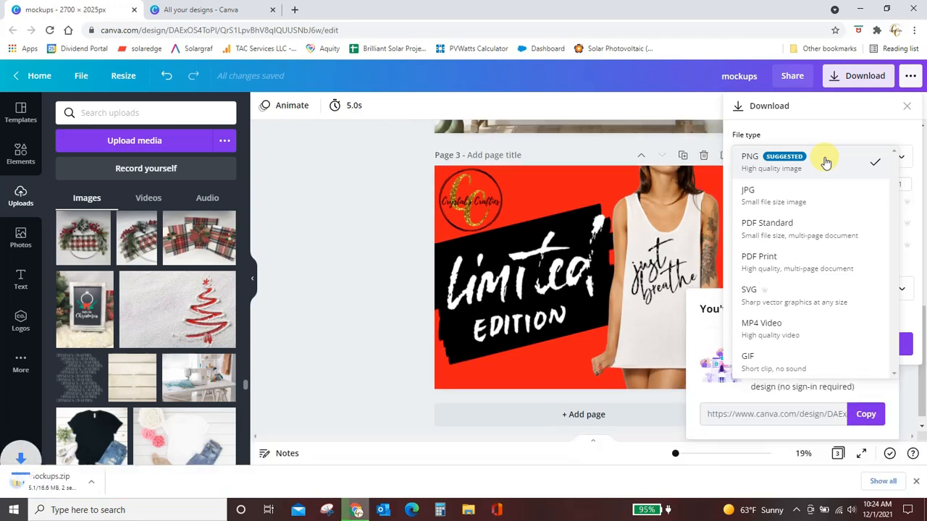
pyautogui.click(351, 304)
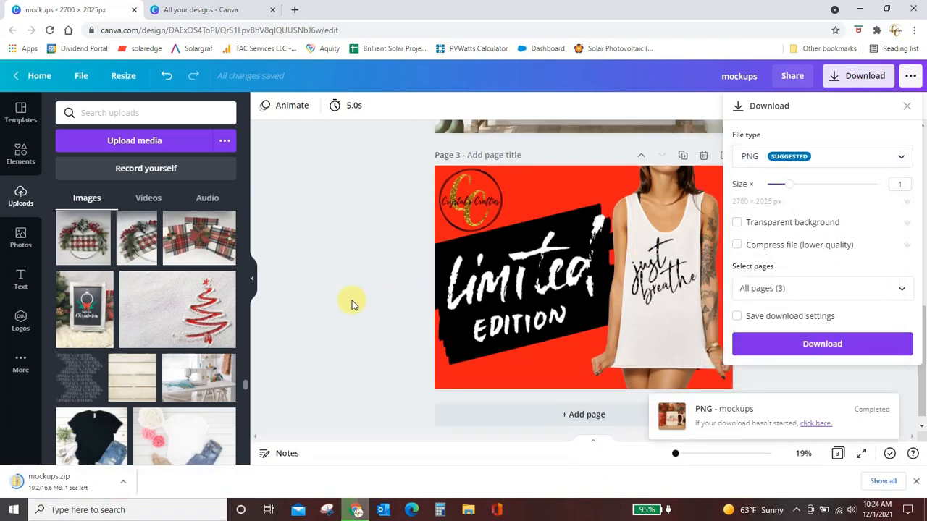